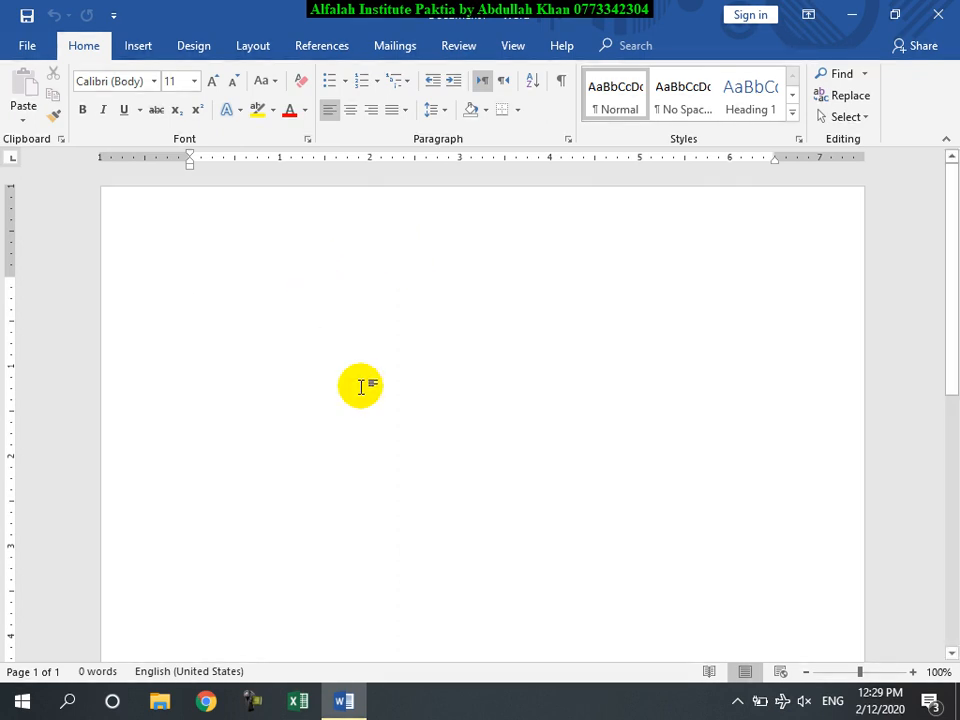
# Switch to the References tab and place the cursor on the empty page
pyautogui.click(316, 45)
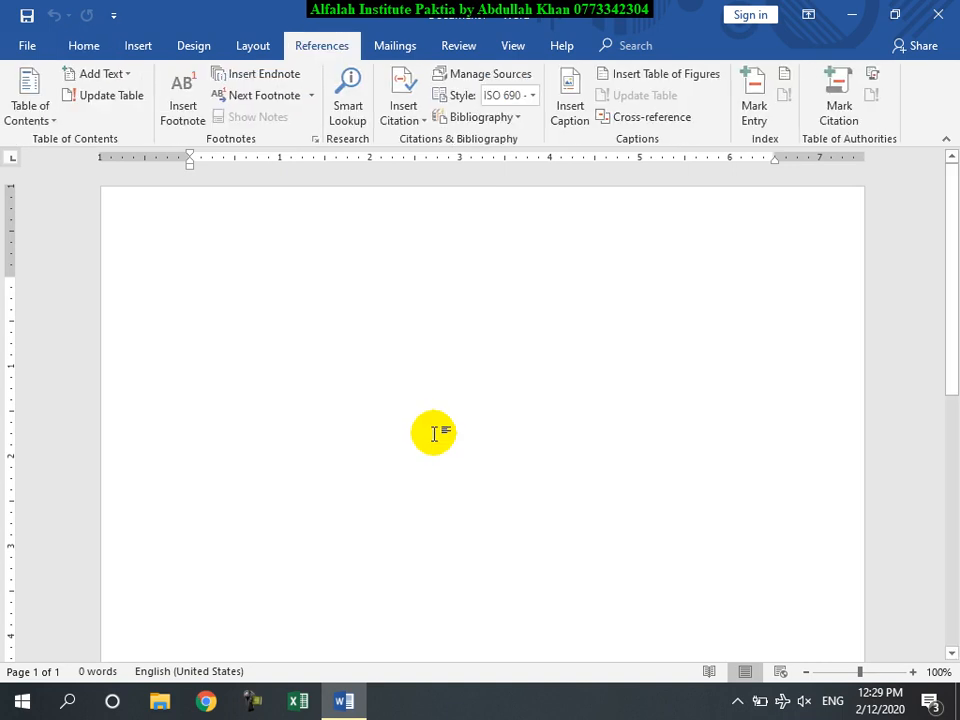
pyautogui.click(339, 330)
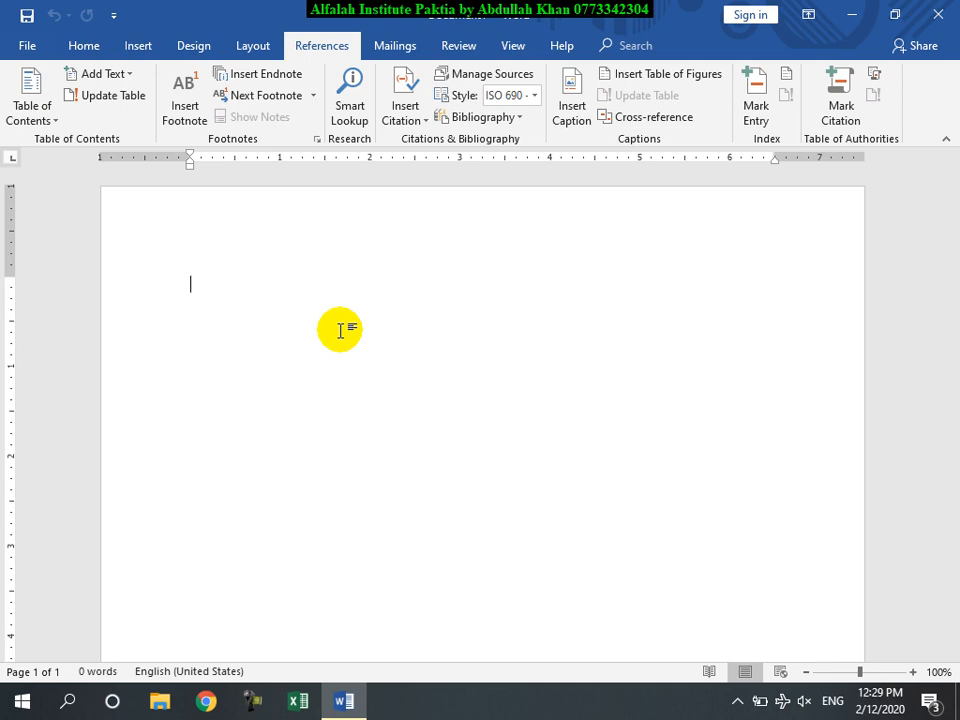
# Add 'Afghanistan' as a Heading 1 followed by =rand(19) sample paragraphs
pyautogui.press('Return')
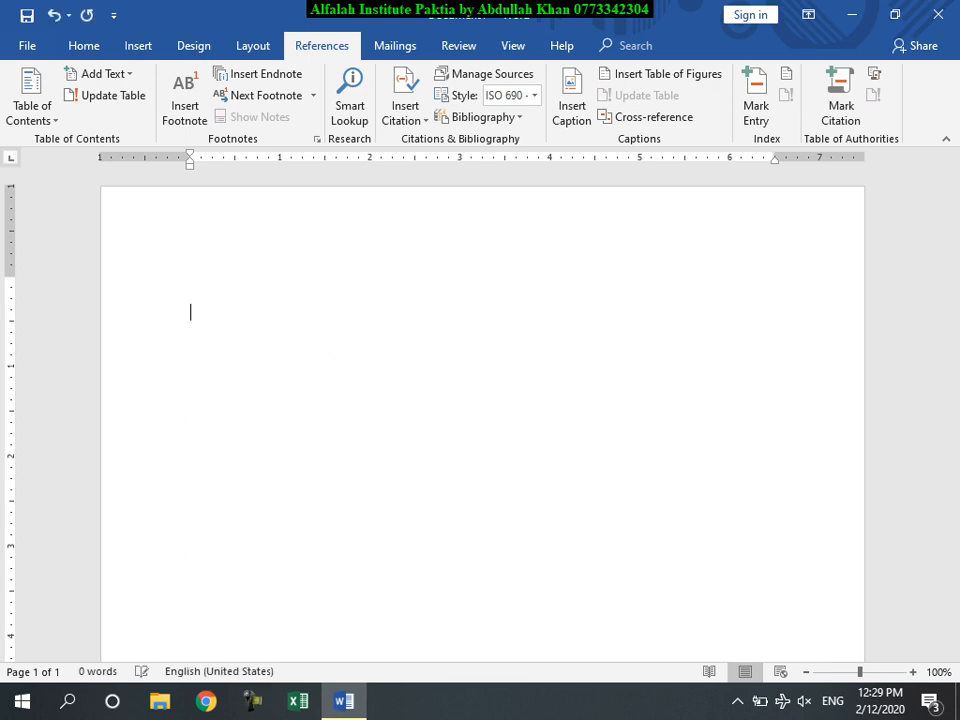
pyautogui.write('Afghanistan')
pyautogui.scroll(3, 339, 330)
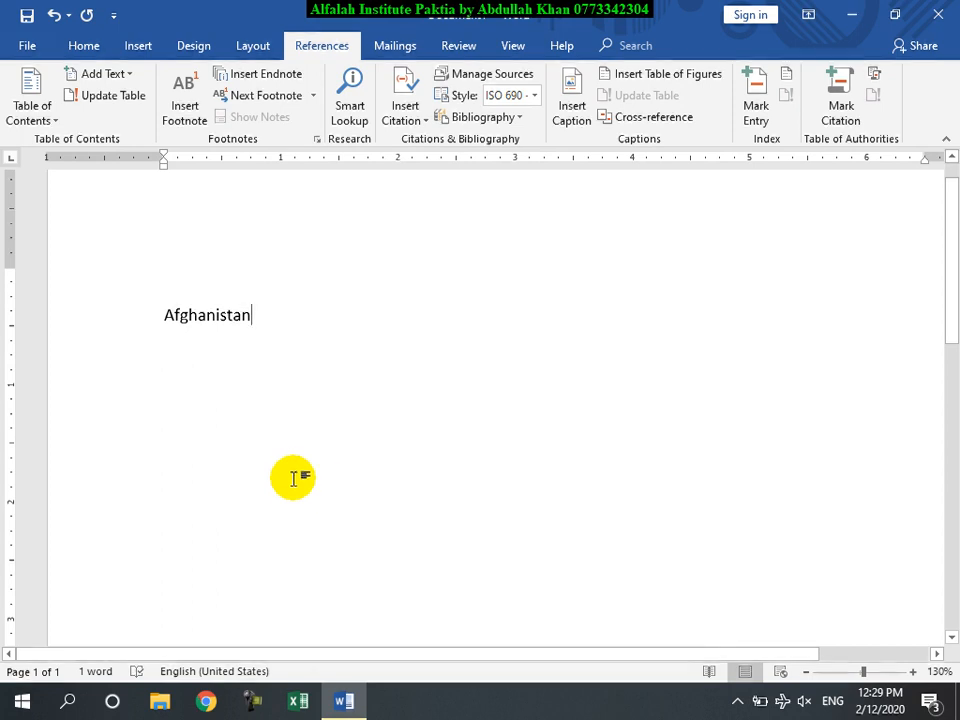
pyautogui.click(84, 47)
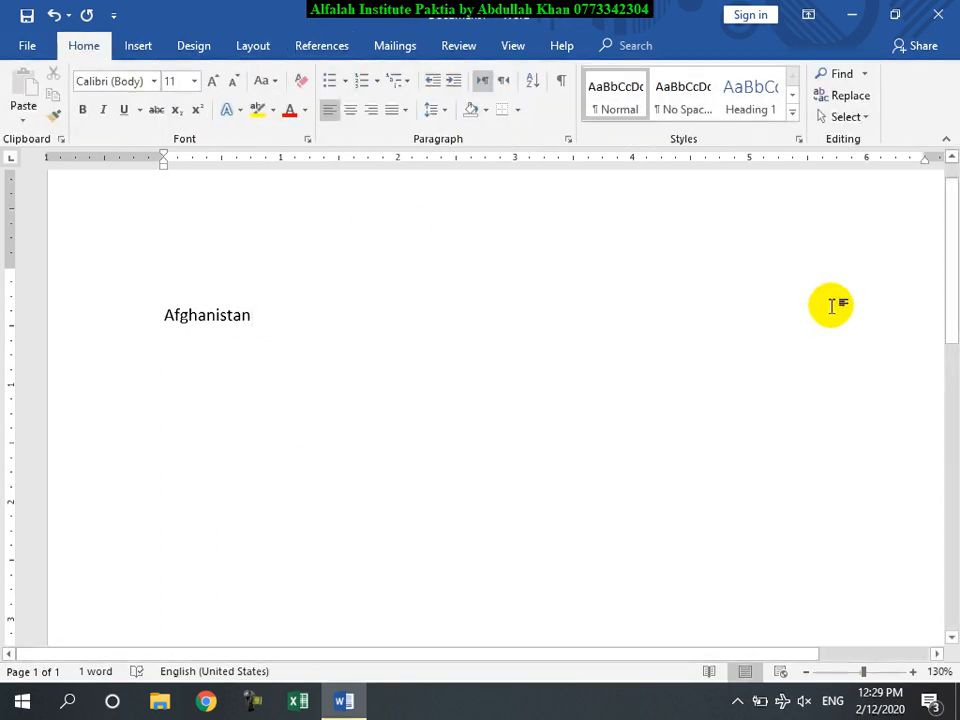
pyautogui.click(759, 112)
pyautogui.press('Return')
pyautogui.write('=rand(')
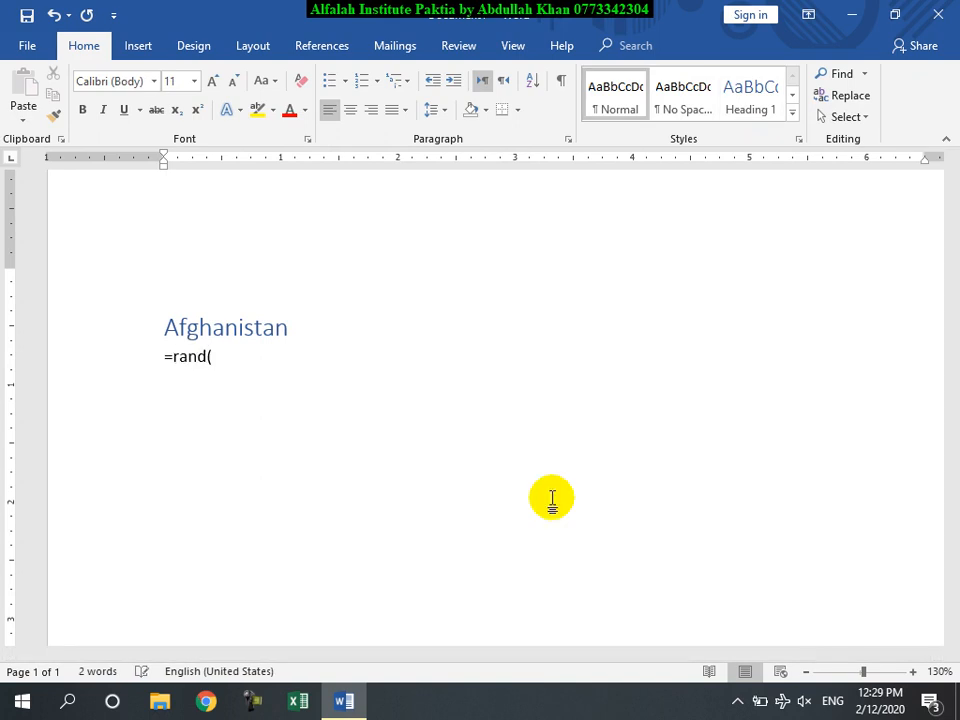
pyautogui.write('19)')
pyautogui.press('Return')
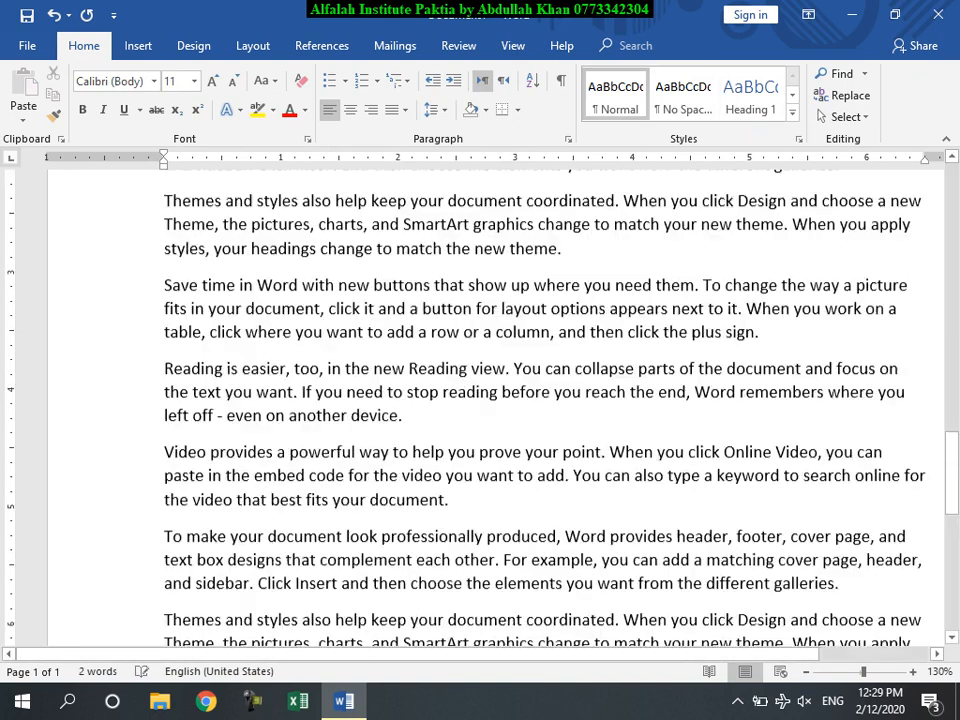
# Add a 'Kabul' Heading 2 followed by =rand(19) sample paragraphs
pyautogui.write('Kabul')
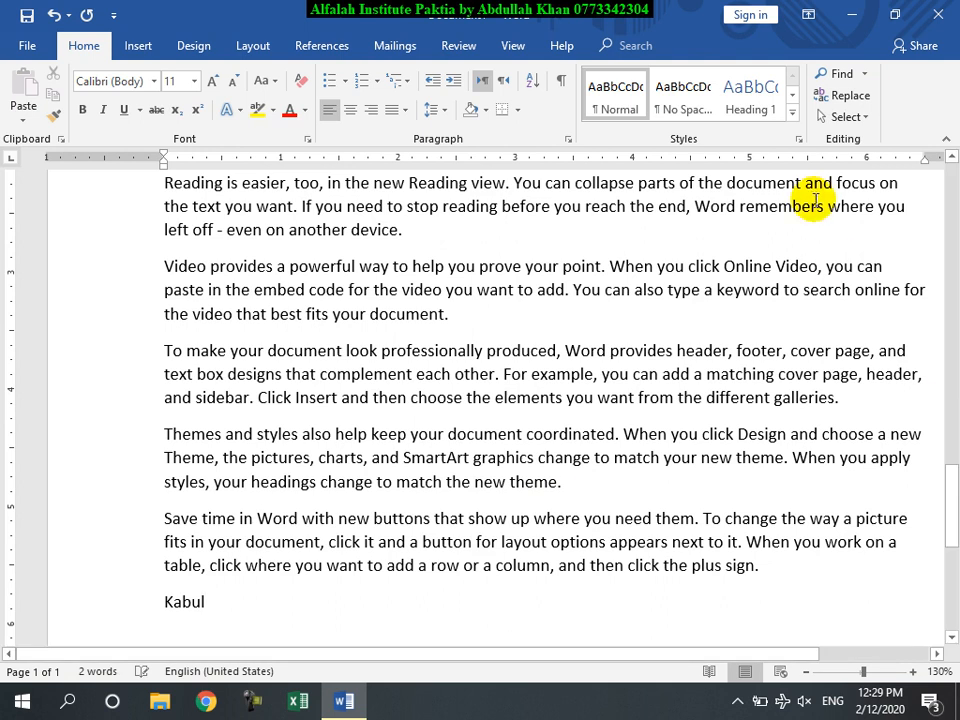
pyautogui.click(795, 104)
pyautogui.click(613, 105)
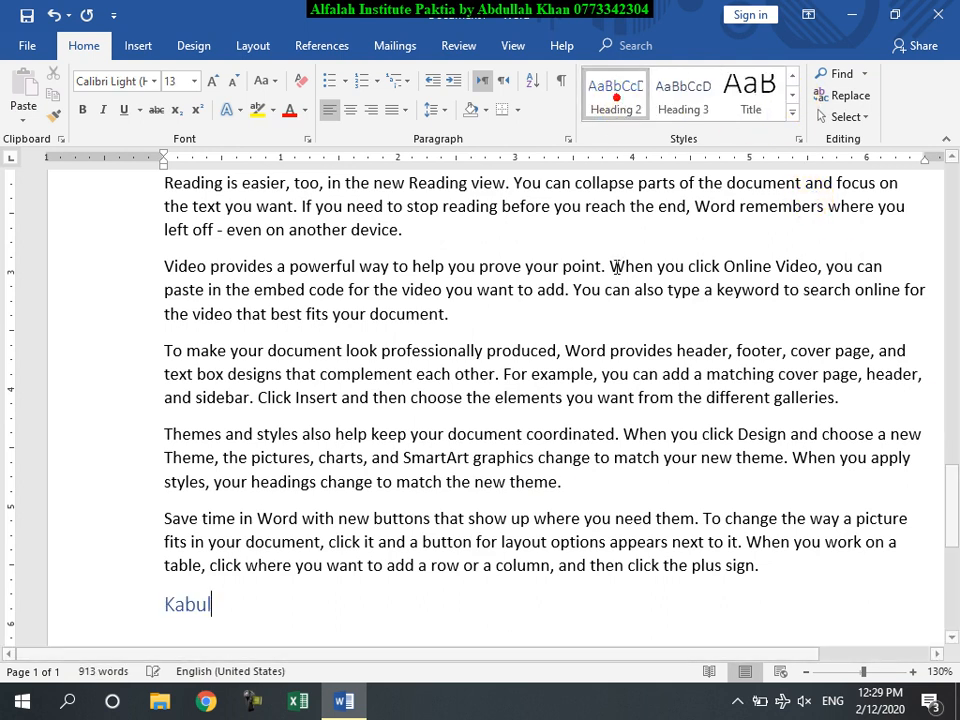
pyautogui.press('Return')
pyautogui.write('=rand()')
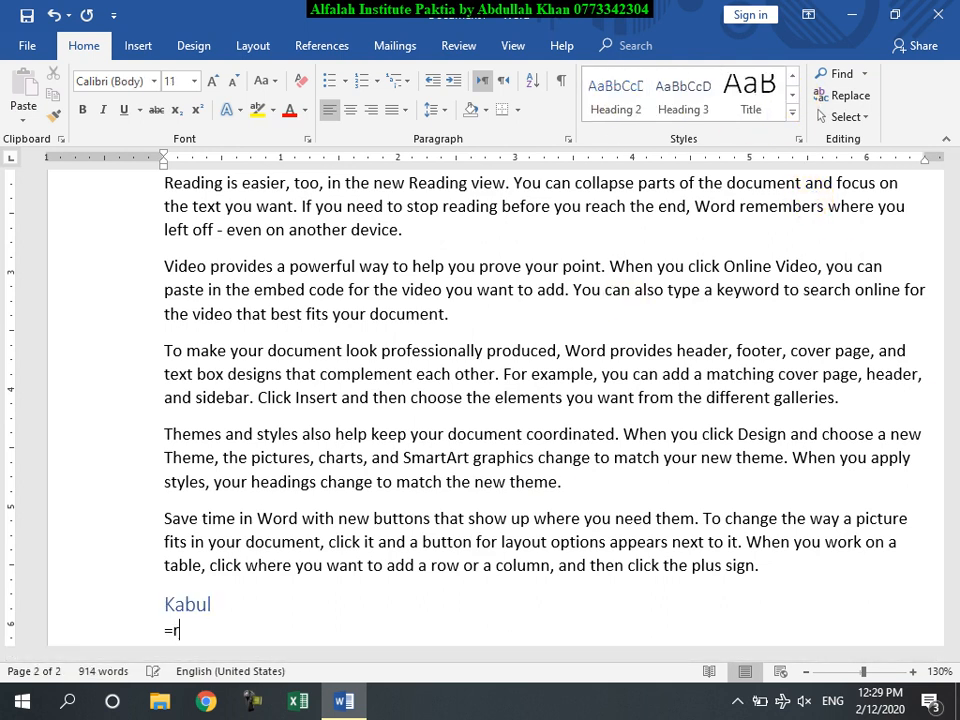
pyautogui.press('Left')
pyautogui.write('19')
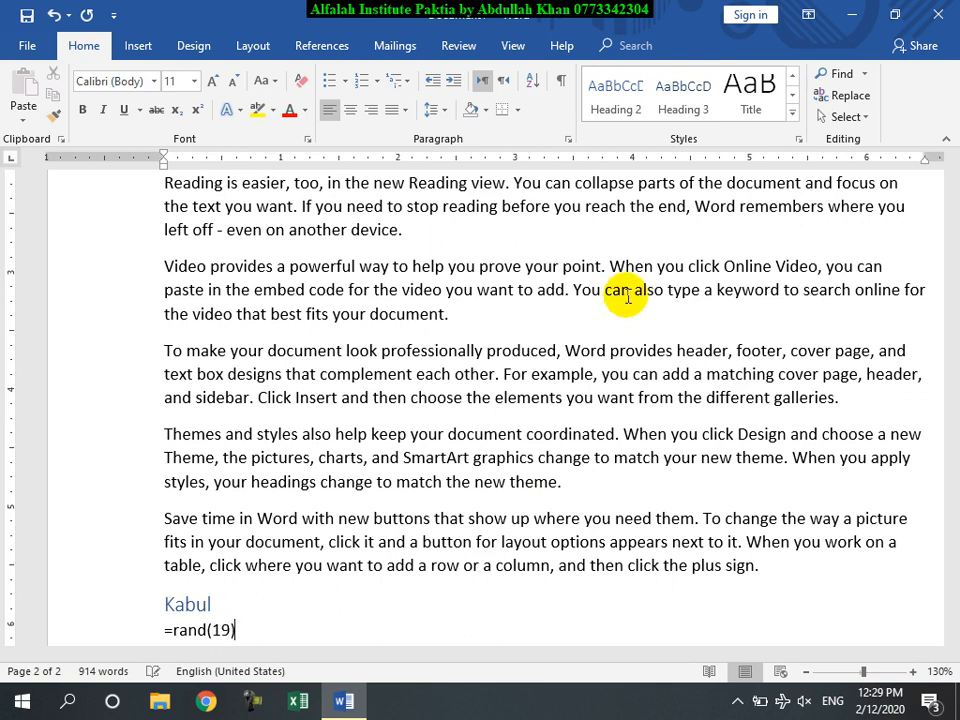
pyautogui.press('Return')
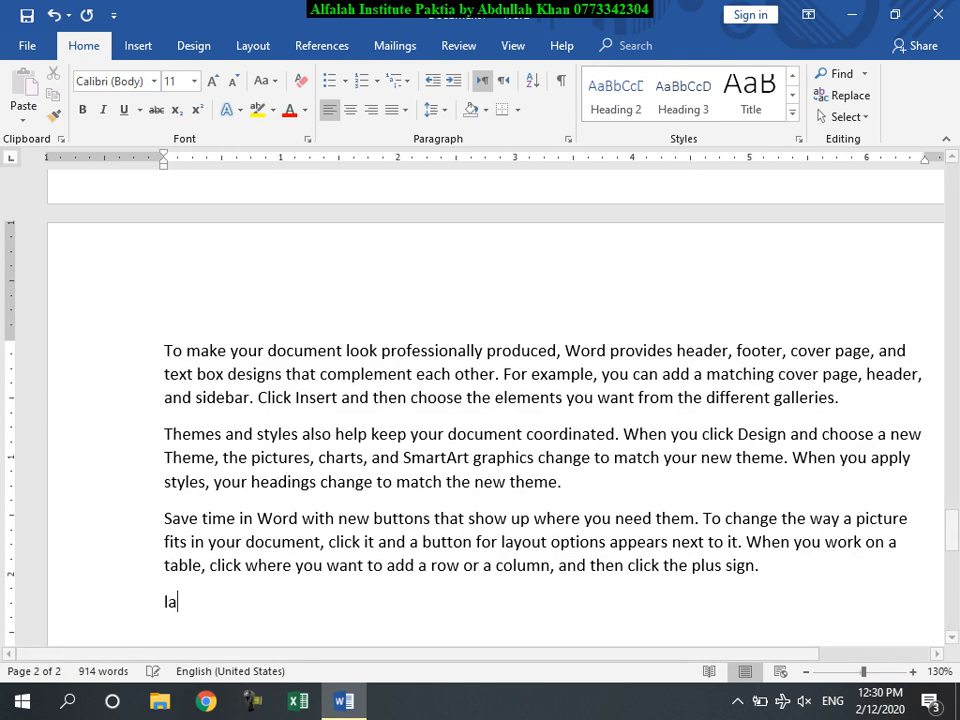
# Add a 'Logar' Heading 2 followed by =rand(19) sample paragraphs
pyautogui.write('Logar')
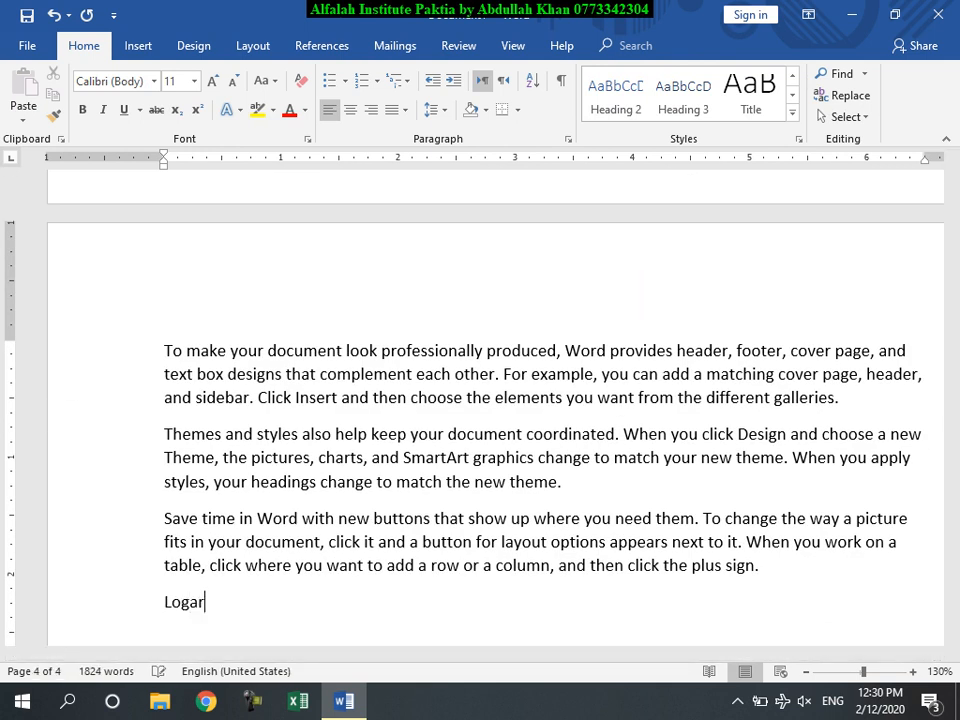
pyautogui.click(610, 125)
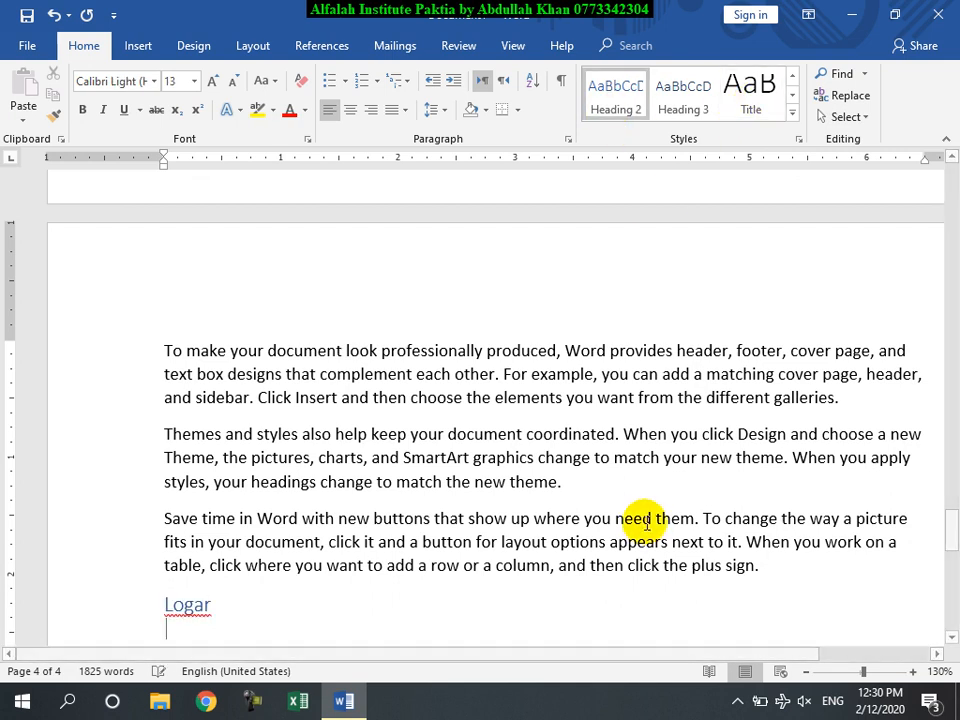
pyautogui.press('Return')
pyautogui.write('=rand(19)')
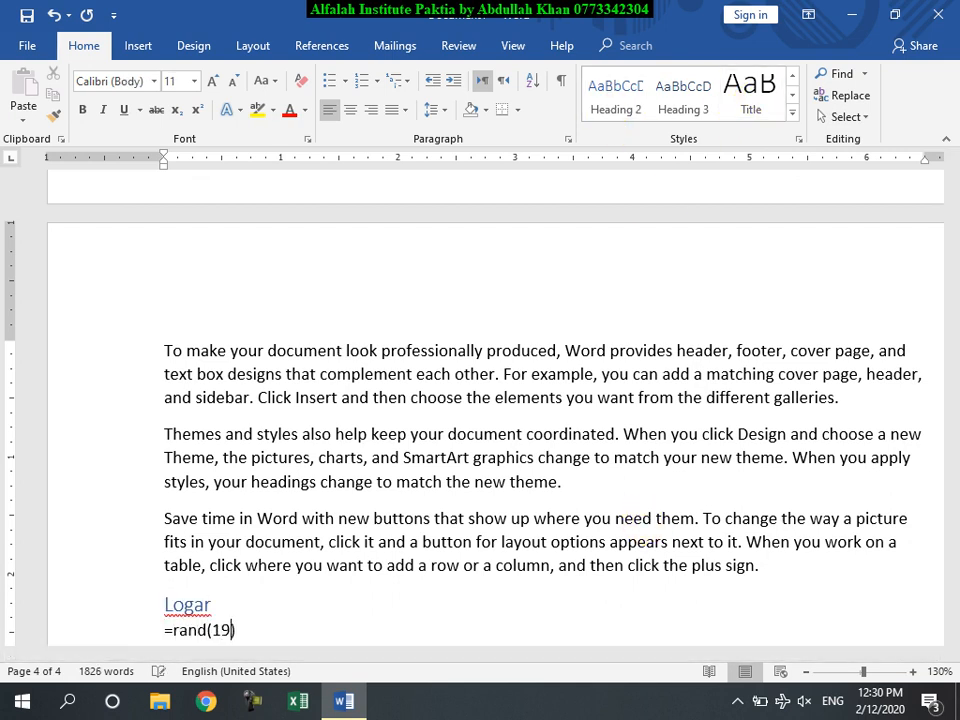
pyautogui.press('Return')
# Add a 'Paktia' Heading 2 followed by =rand(19) sample paragraphs
pyautogui.write('Paktia')
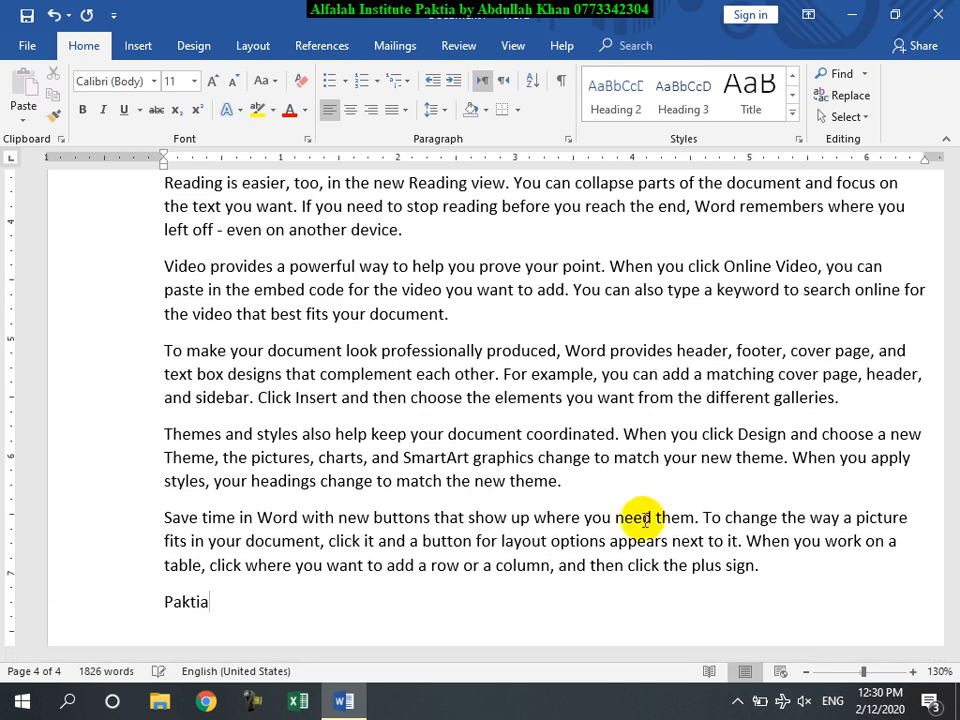
pyautogui.click(625, 105)
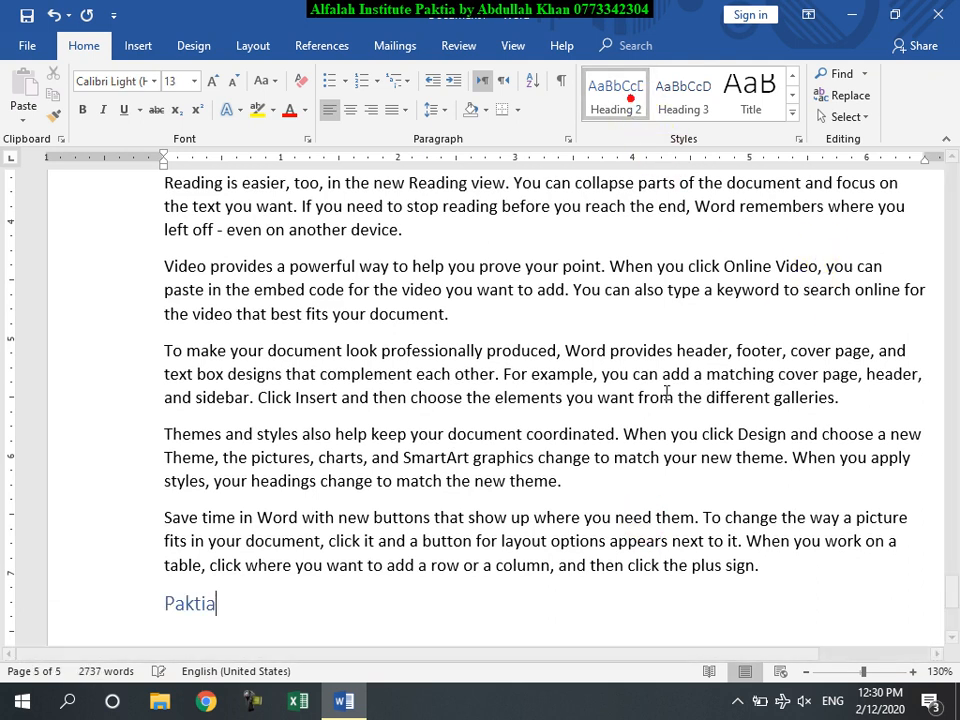
pyautogui.press('Return')
pyautogui.write('=rand')
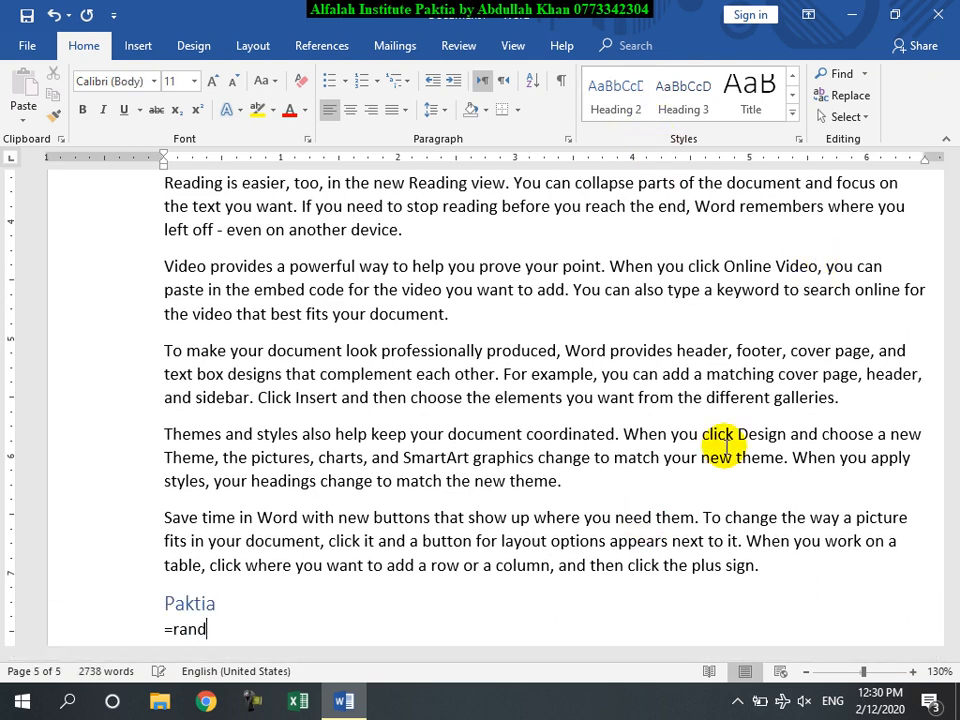
pyautogui.write('(19)')
pyautogui.press('Return')
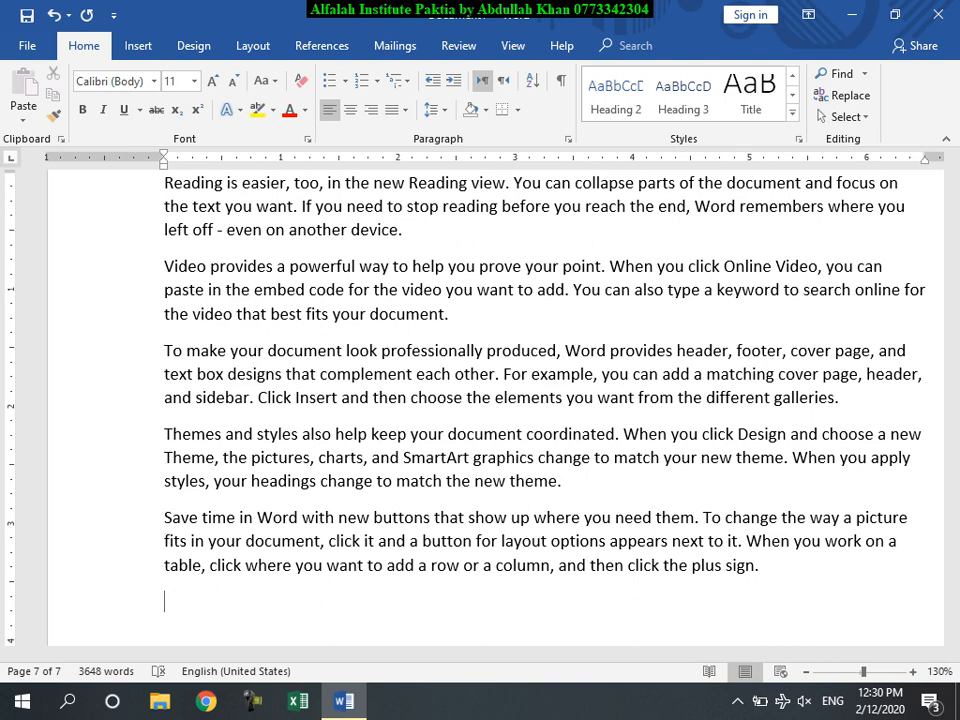
# Add 'England' as a Heading 1 followed by =rand(19) sample paragraphs
pyautogui.write('England')
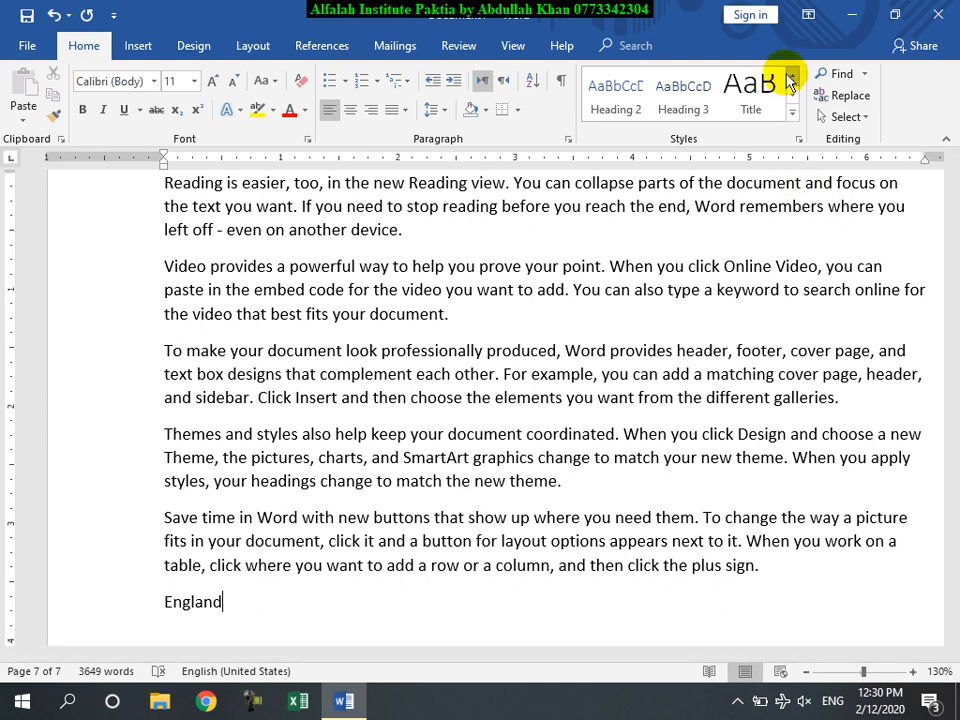
pyautogui.click(792, 75)
pyautogui.click(765, 100)
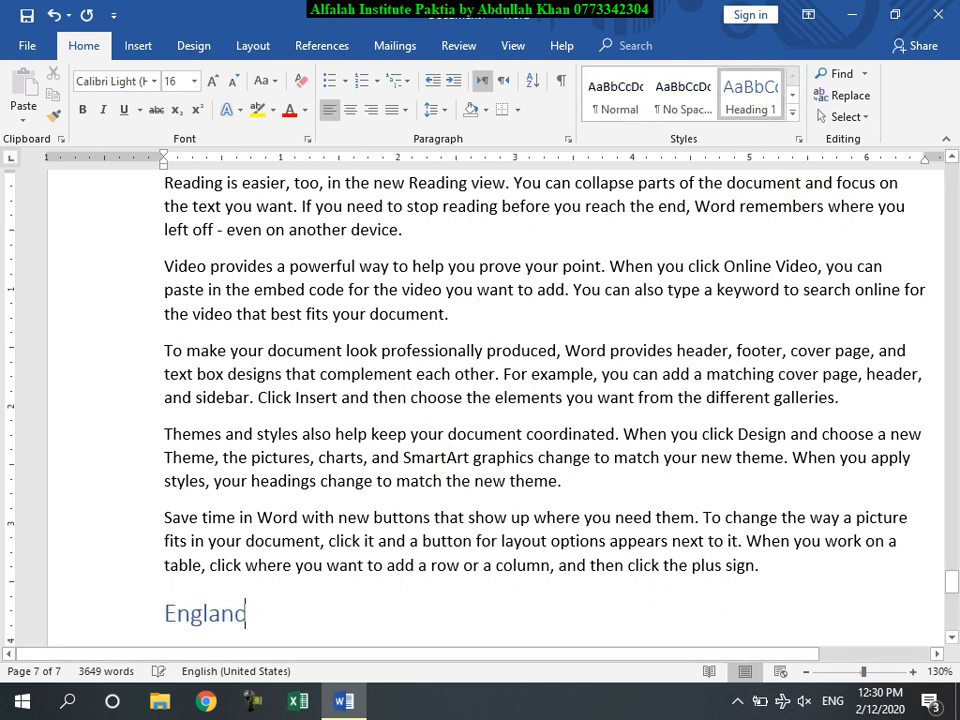
pyautogui.press('Return')
pyautogui.write('=rand(19)')
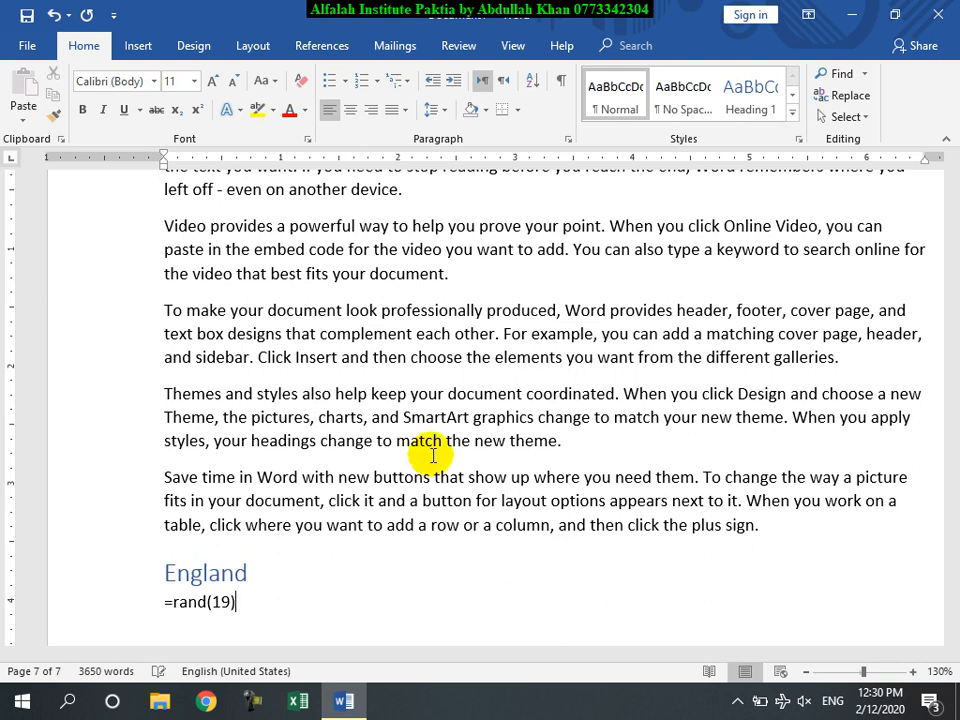
pyautogui.press('Return')
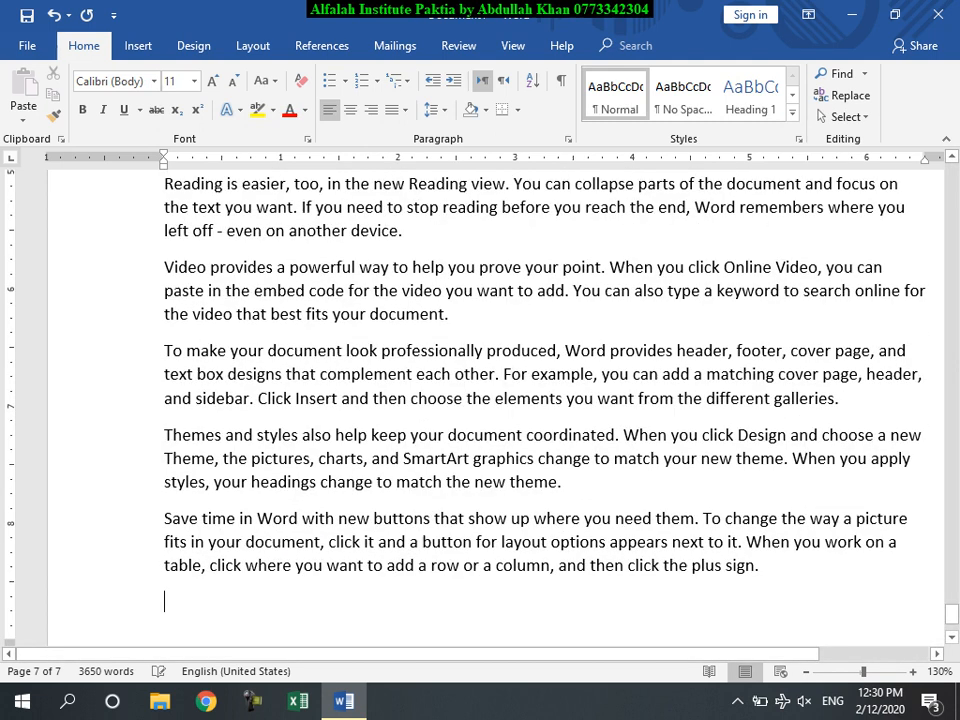
# Add a 'London' Heading 2 followed by =rand(10) sample paragraphs
pyautogui.write('London')
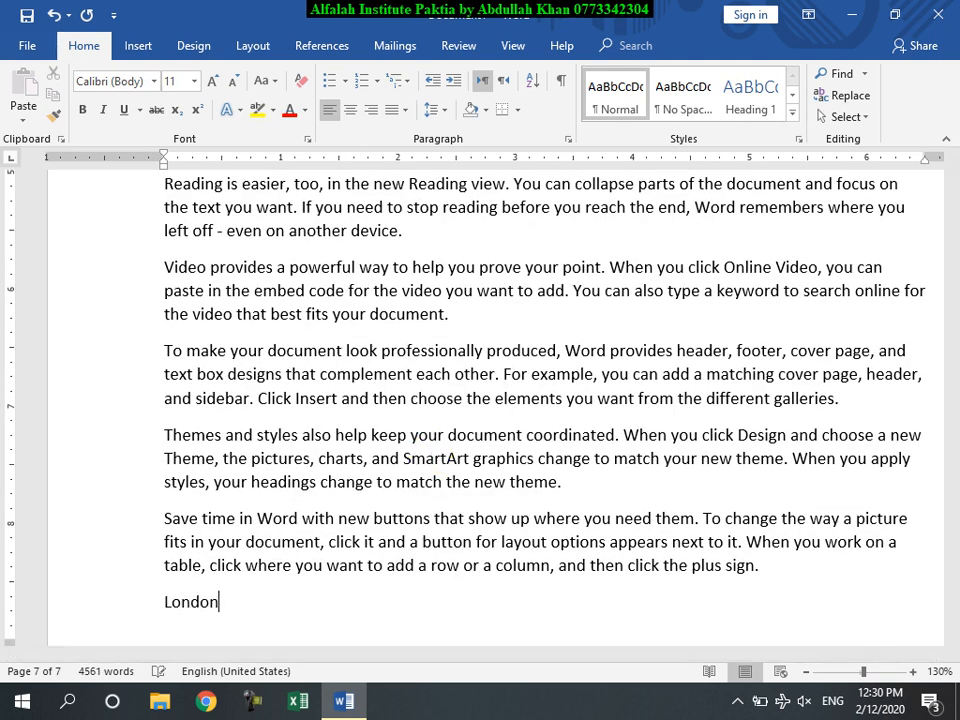
pyautogui.click(792, 95)
pyautogui.click(622, 112)
pyautogui.press('Return')
pyautogui.write('=rand')
pyautogui.write('(10)')
pyautogui.press('Return')
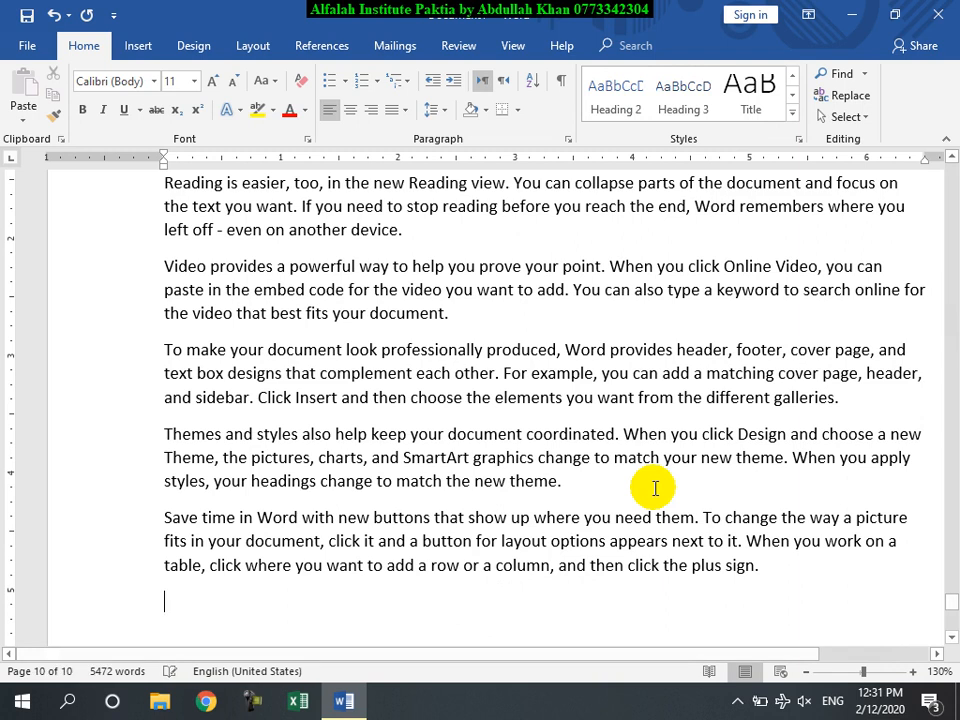
# Add a 'Birmingham' Heading 2 followed by =rand(19) sample paragraphs
pyautogui.write('B')
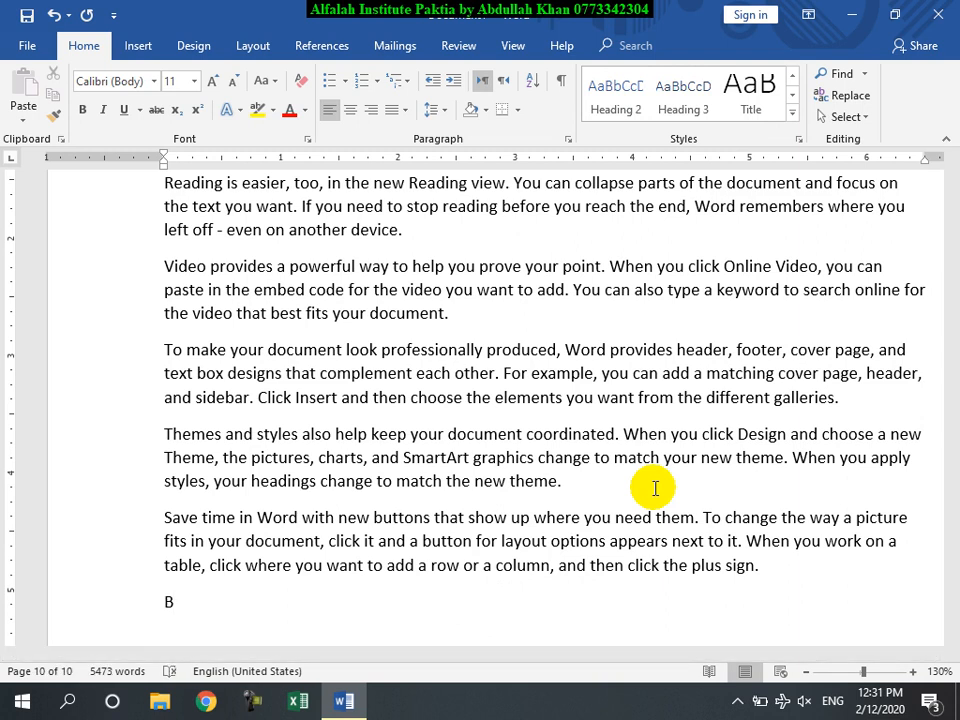
pyautogui.write('irmingham')
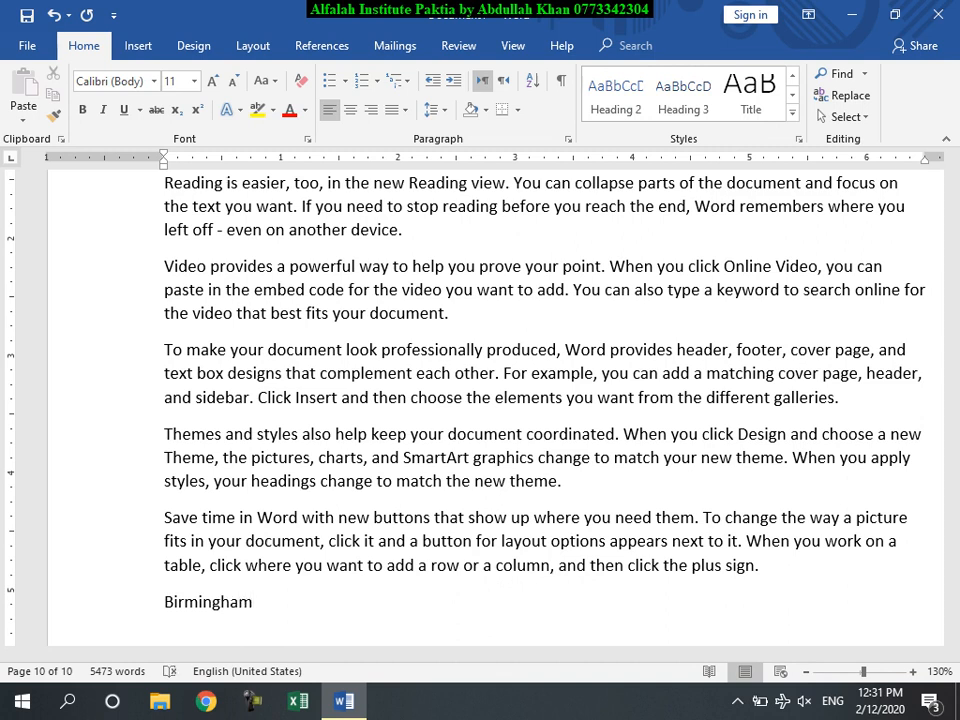
pyautogui.click(616, 92)
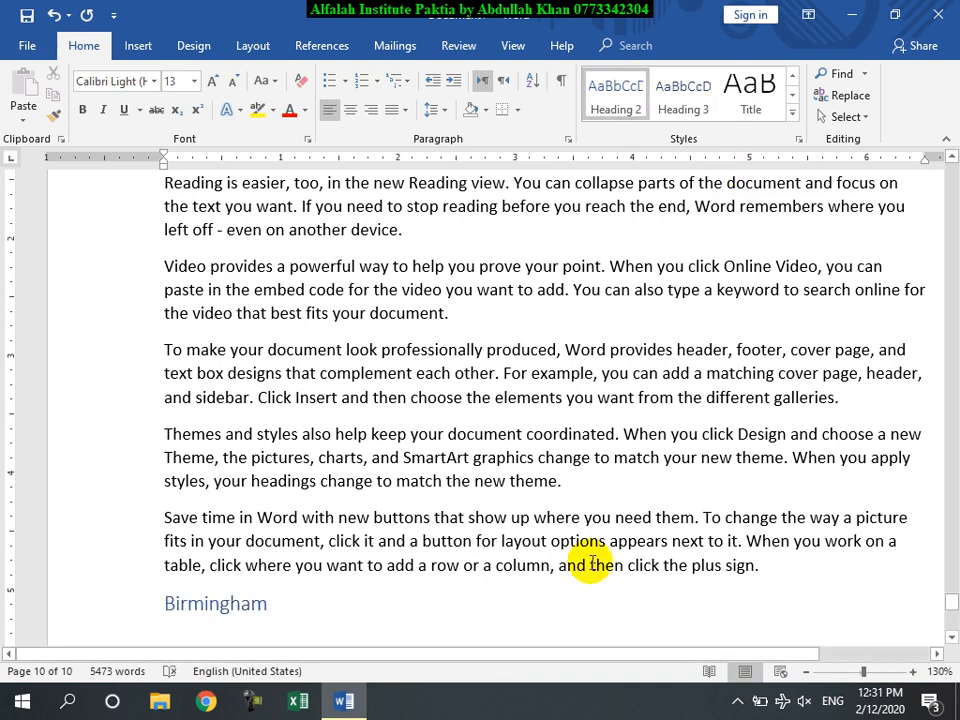
pyautogui.press('Return')
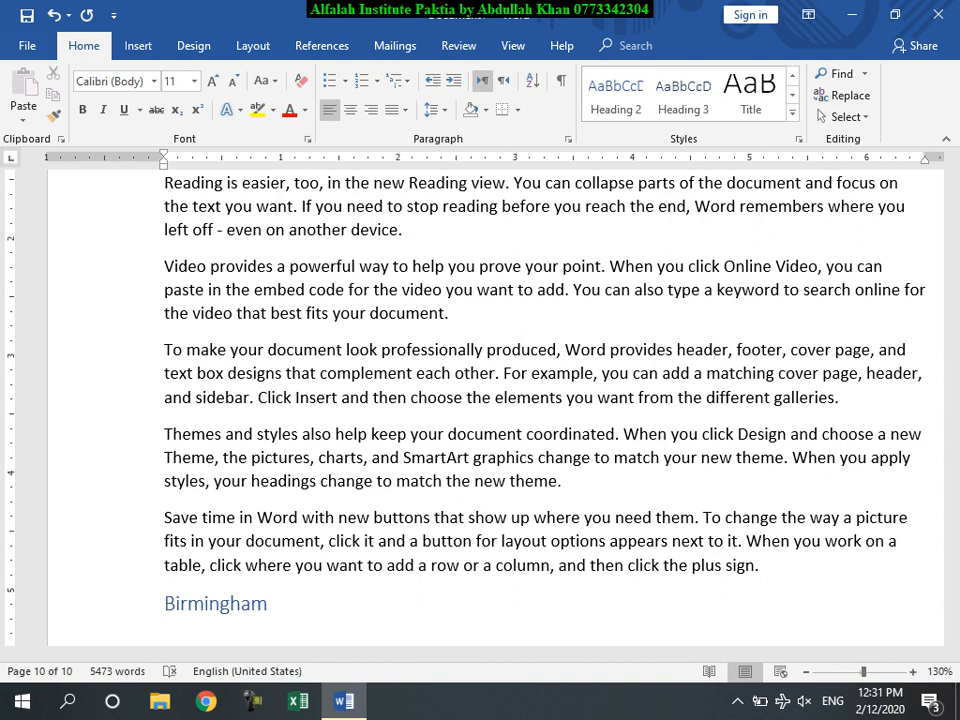
pyautogui.write('=rand')
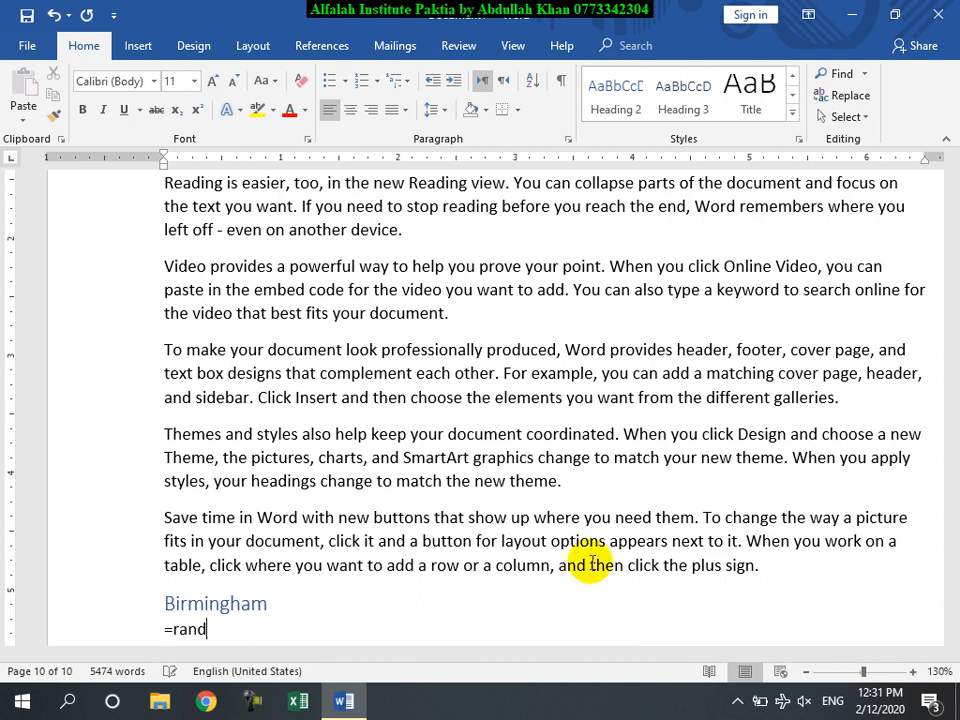
pyautogui.write('(19)')
pyautogui.press('Return')
# Add a 'Manchester' Heading 2 followed by =rand(10) sample paragraphs
pyautogui.write('Manch')
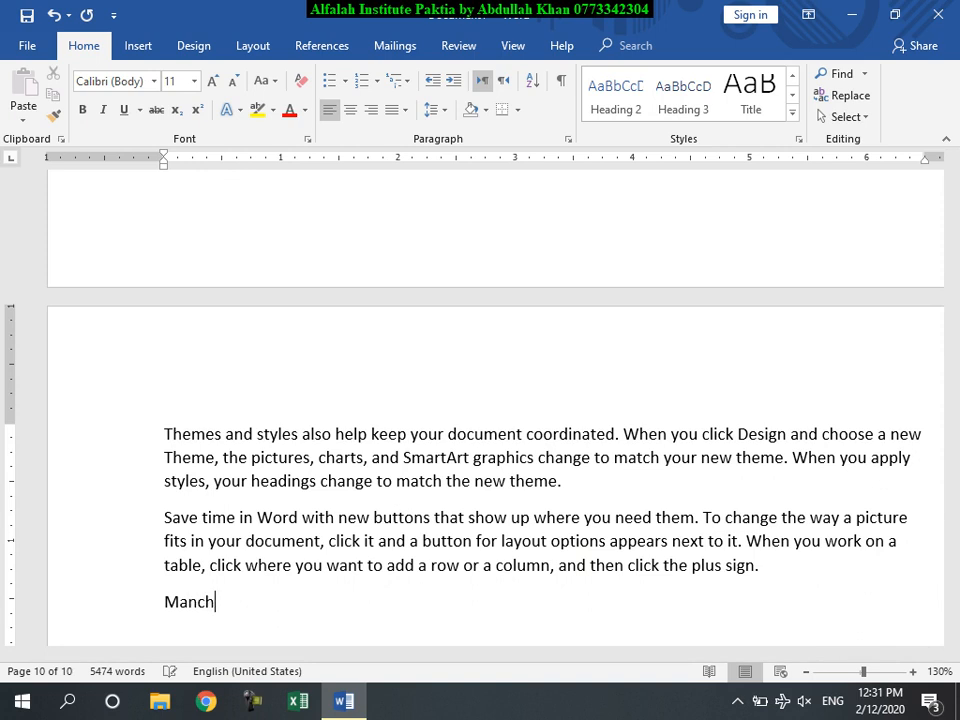
pyautogui.write('ester')
pyautogui.click(617, 108)
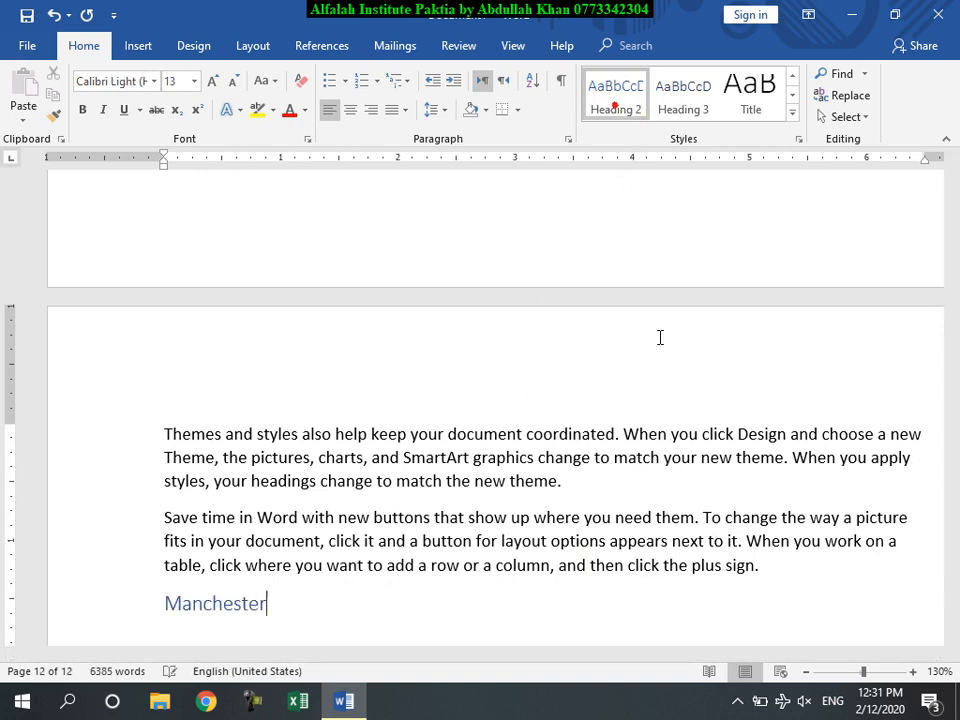
pyautogui.press('Return')
pyautogui.write('=rand')
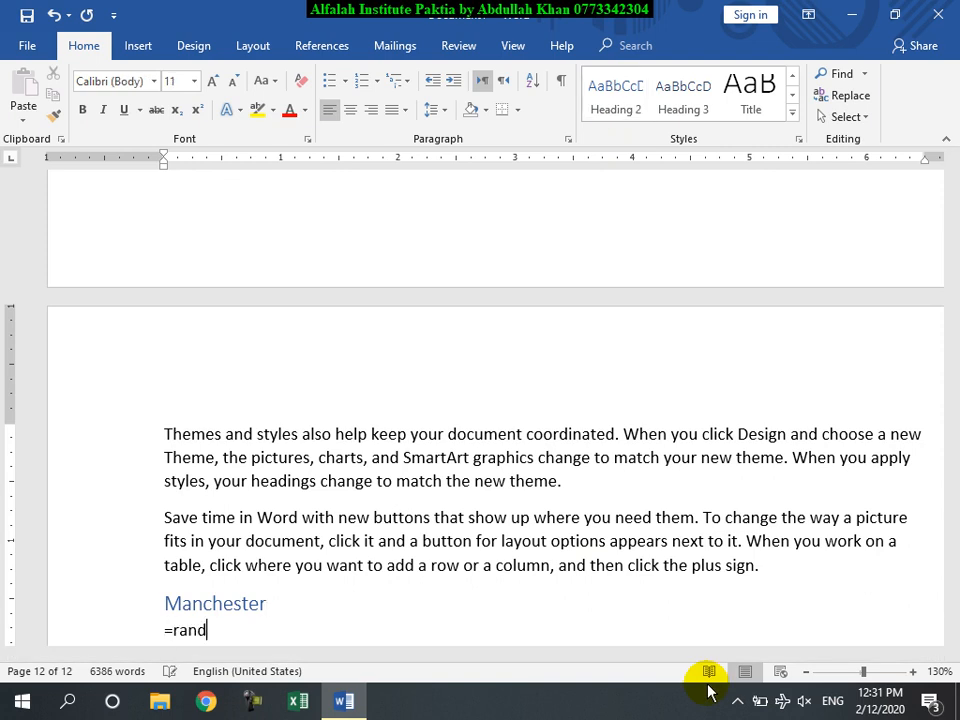
pyautogui.write('(10)')
pyautogui.press('Return')
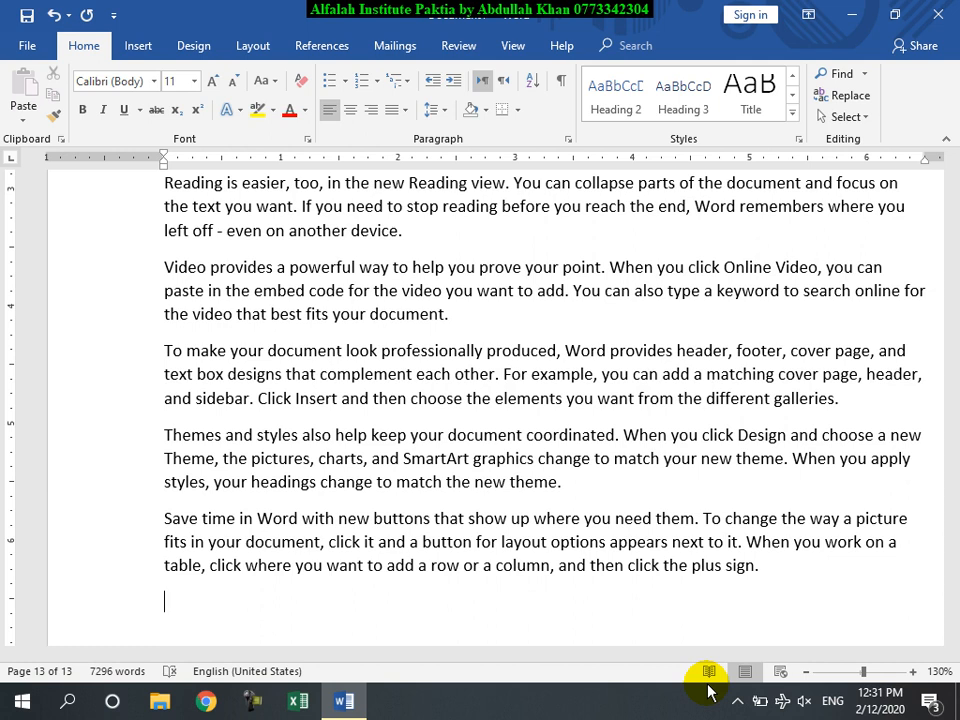
# Add a Heading 2 corrected from 'Hidingly' to 'Hedgingly', then =rand(19) sample paragraphs
pyautogui.write('Hidingly')
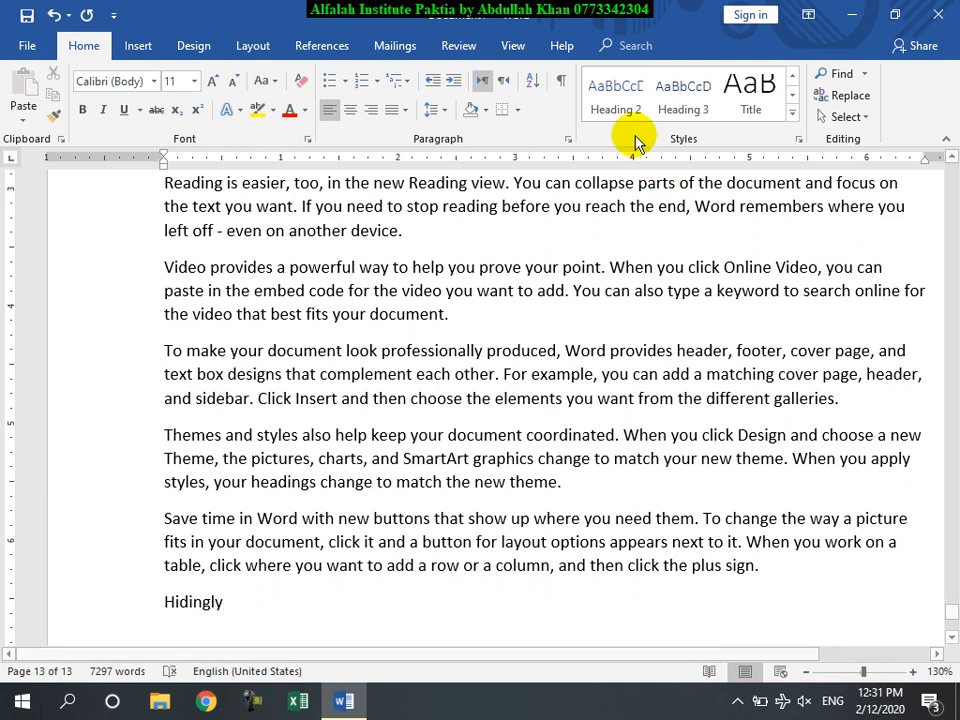
pyautogui.click(607, 97)
pyautogui.press('Return')
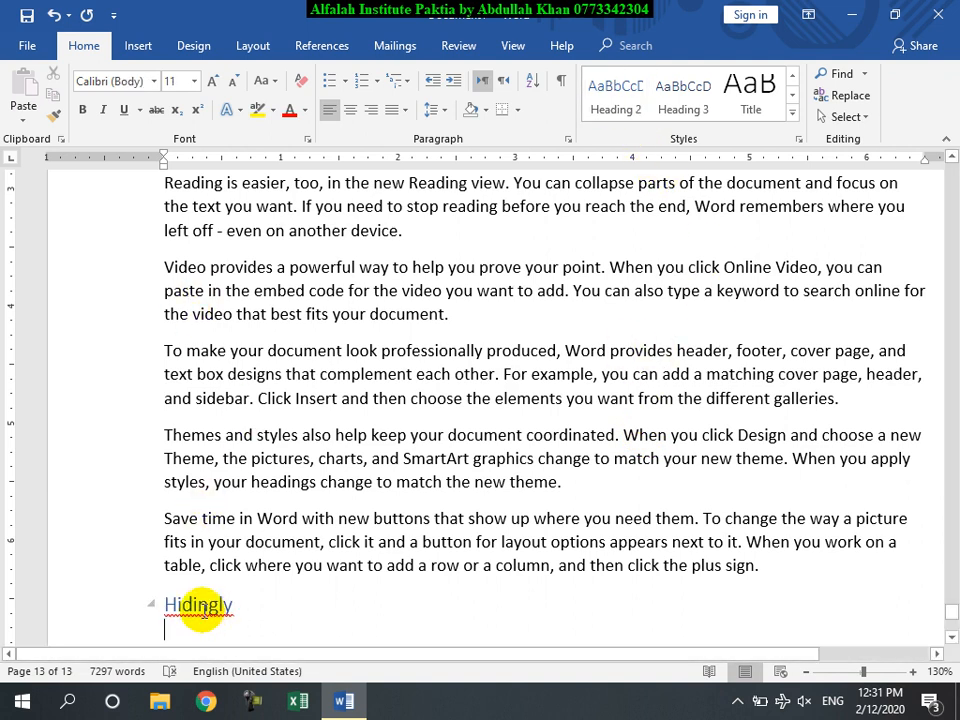
pyautogui.rightClick(200, 607)
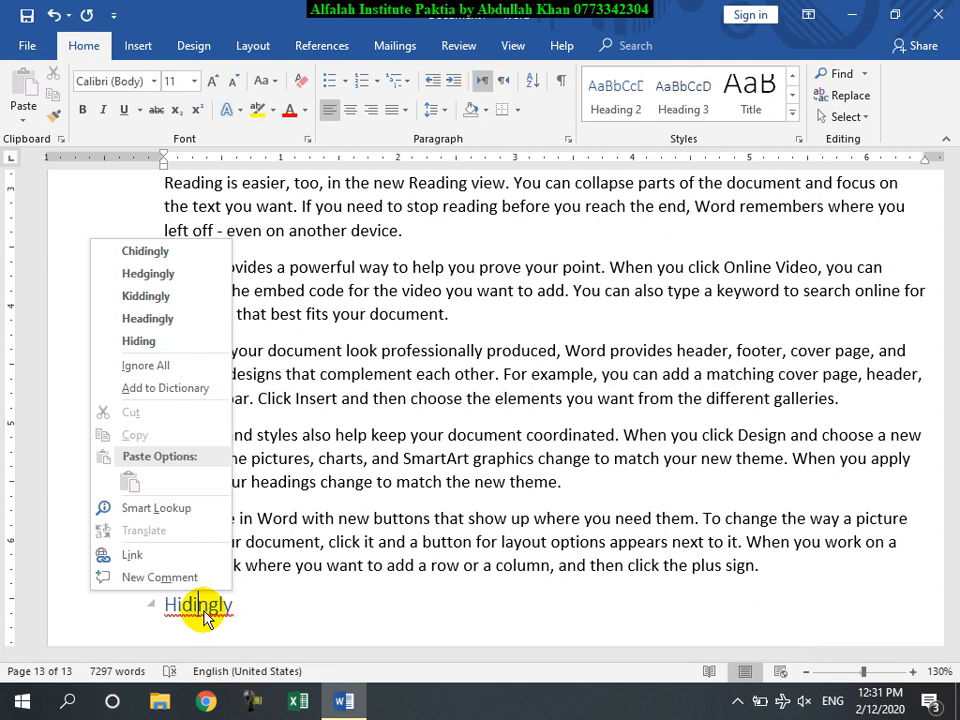
pyautogui.click(168, 274)
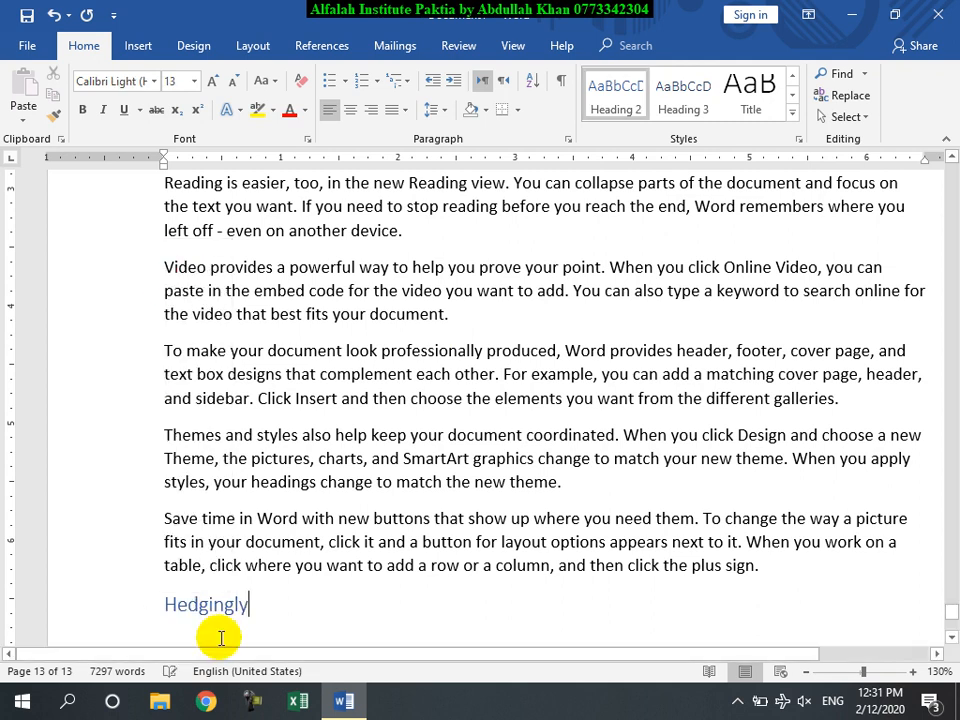
pyautogui.click(198, 622)
pyautogui.write('=rand(')
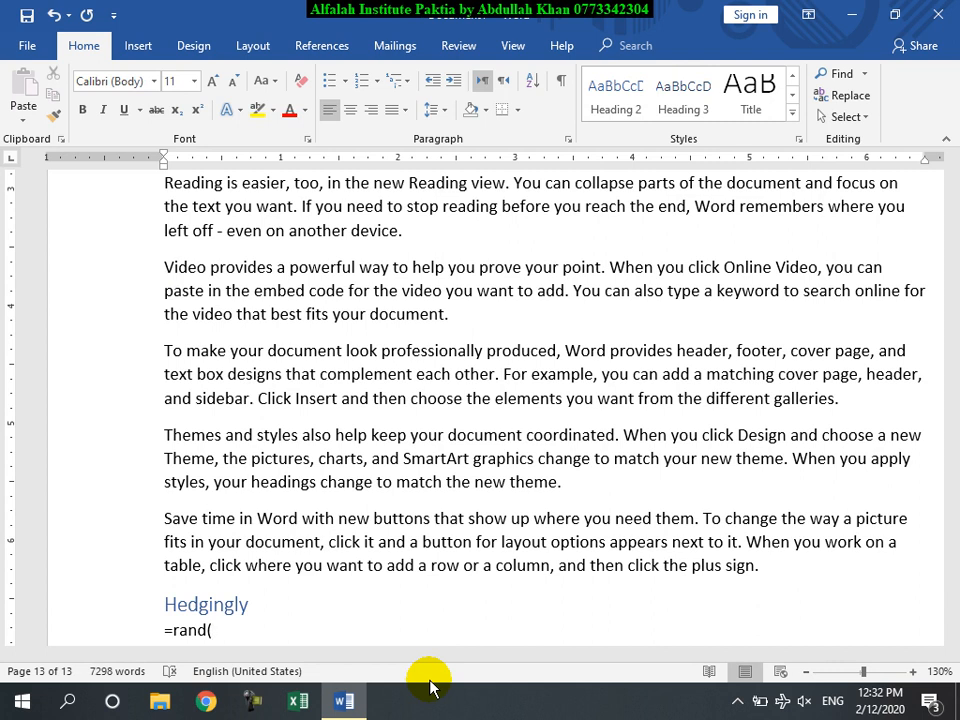
pyautogui.write('19)')
pyautogui.press('Return')
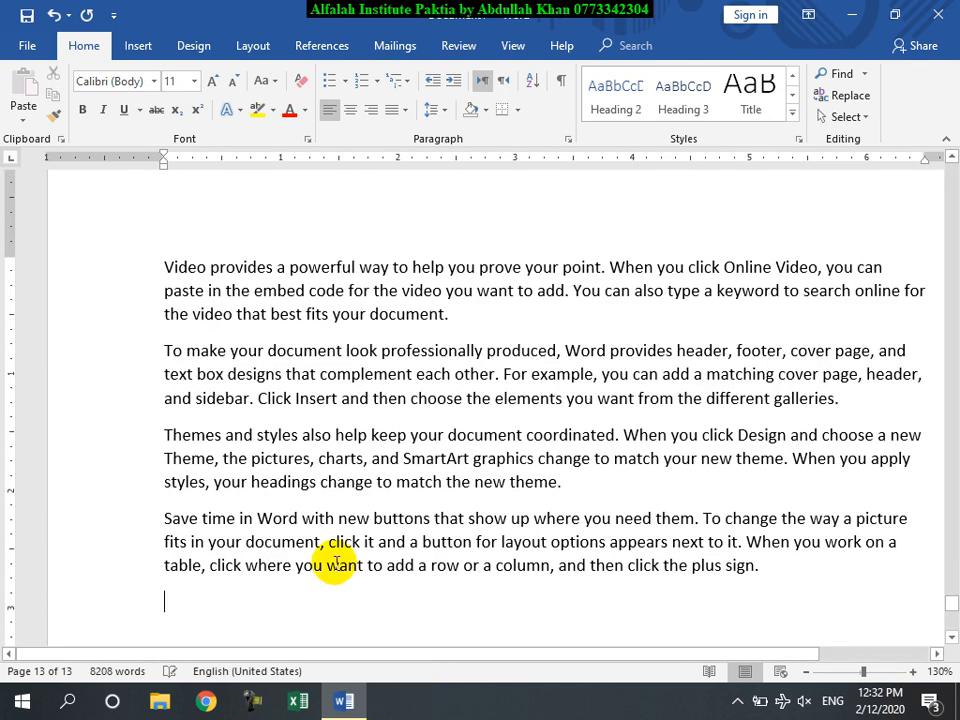
# Insert a page break above Afghanistan to leave page 1 blank, cursor on page 1
pyautogui.hotkey('ctrl', 'Home')
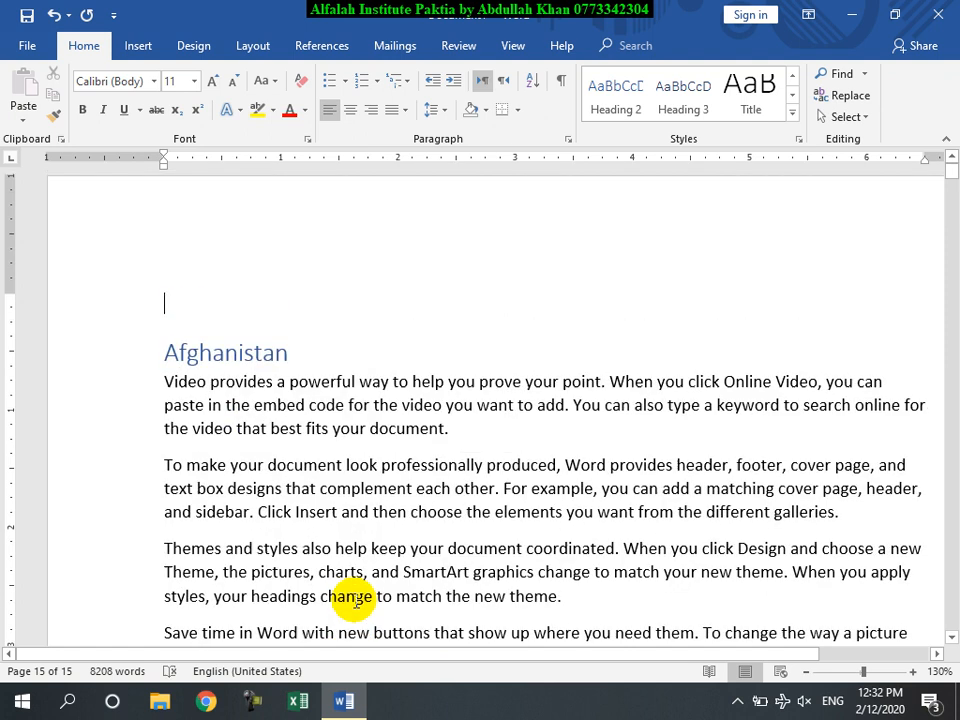
pyautogui.click(228, 318)
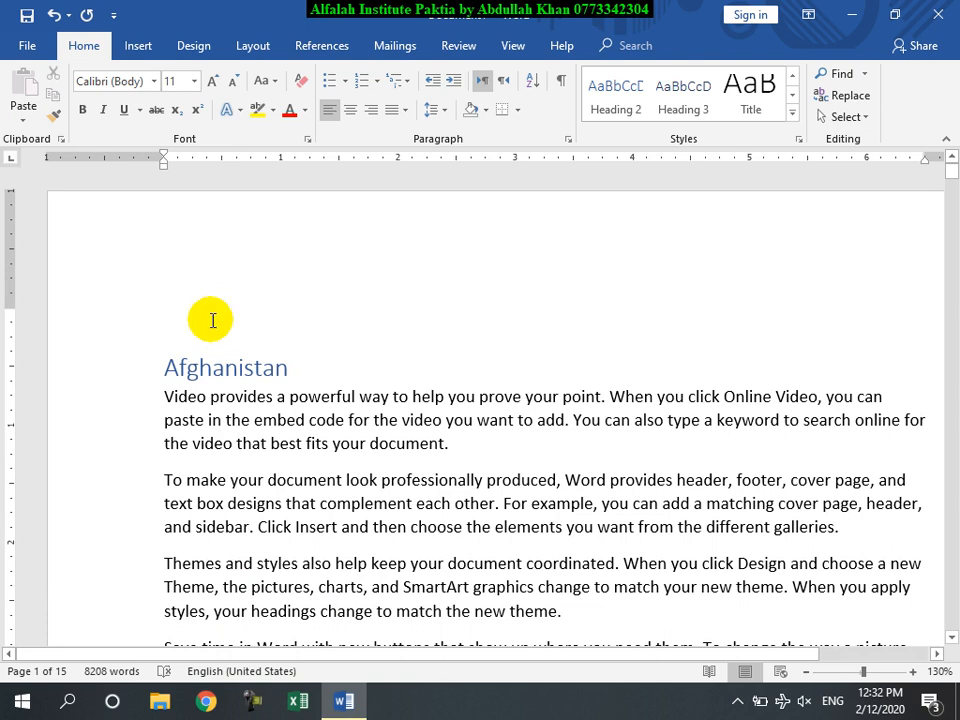
pyautogui.press('Return')
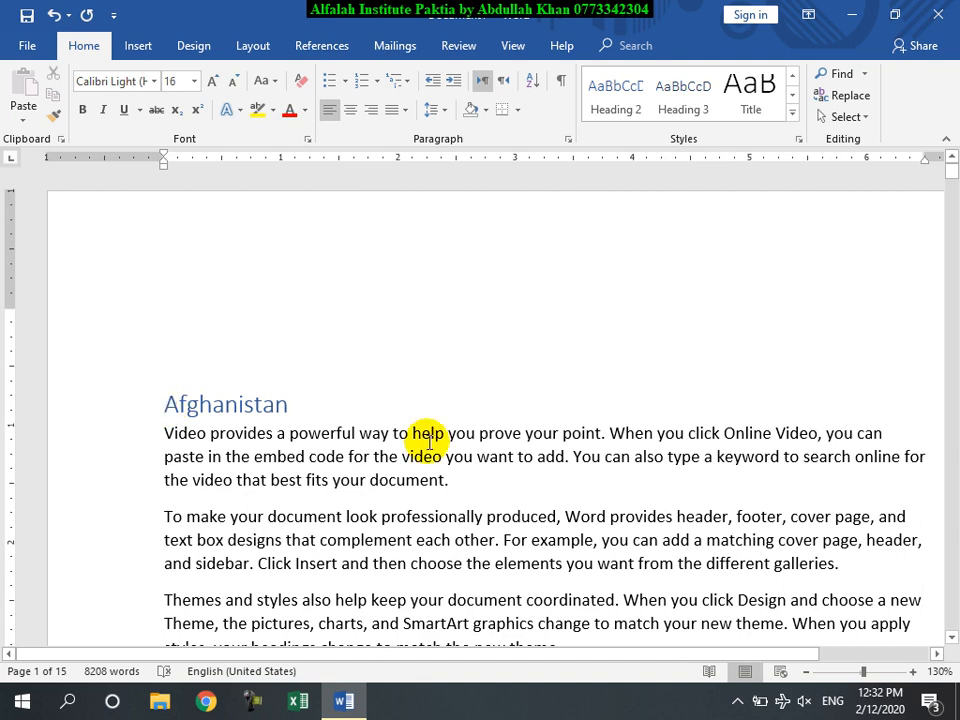
pyautogui.hotkey('ctrl', 'Return')
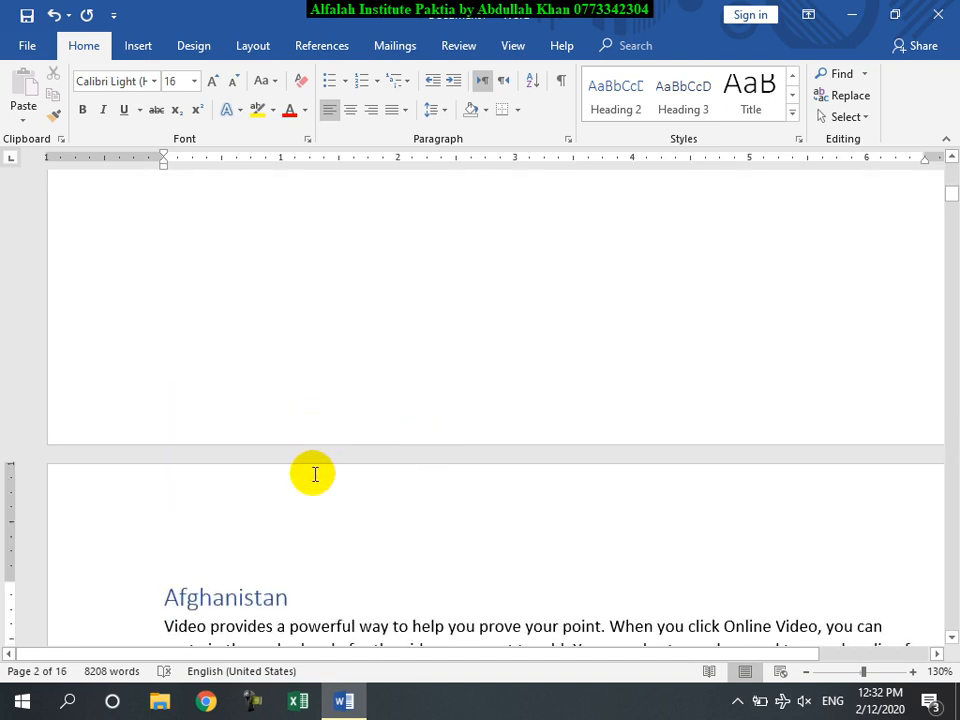
pyautogui.scroll(3, 314, 471)
pyautogui.scroll(1, 314, 471)
pyautogui.click(261, 358)
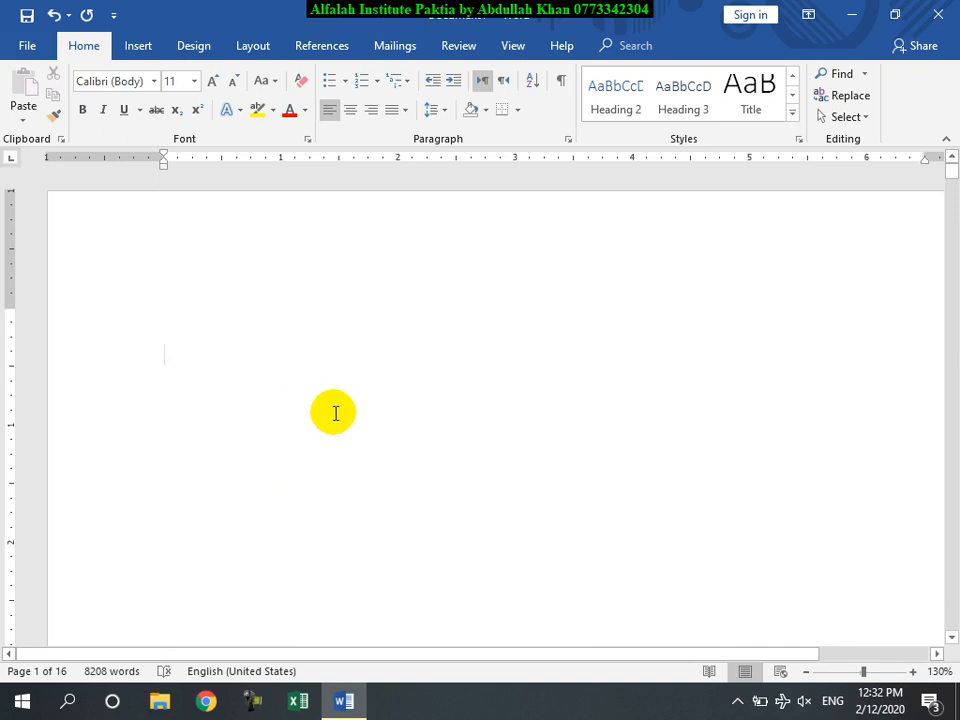
# Open the Table of Contents gallery on the References tab
pyautogui.click(313, 47)
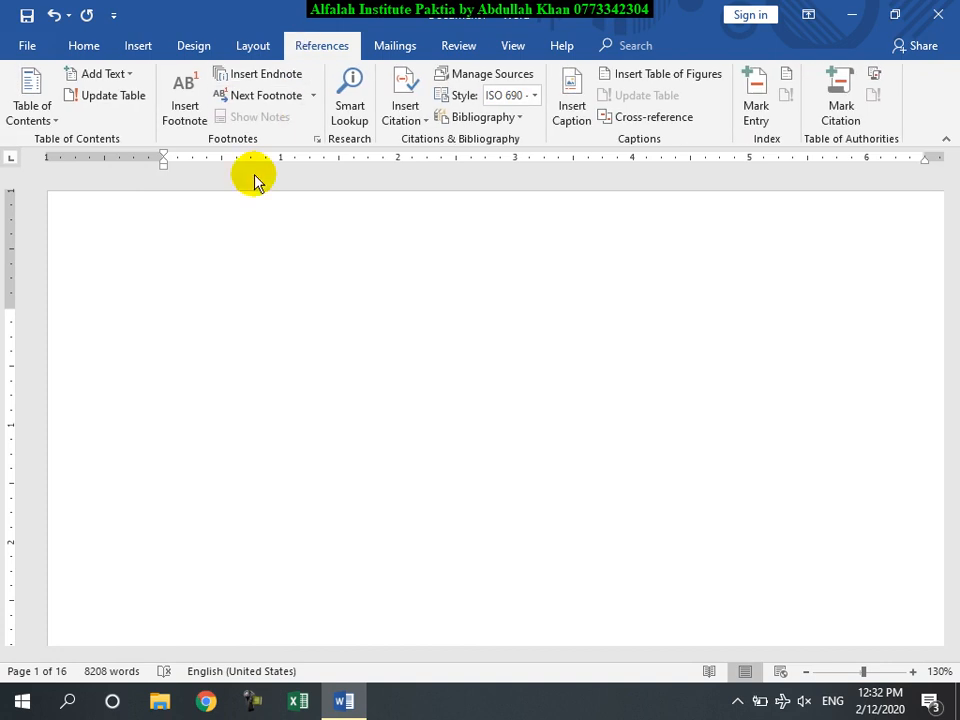
pyautogui.click(45, 122)
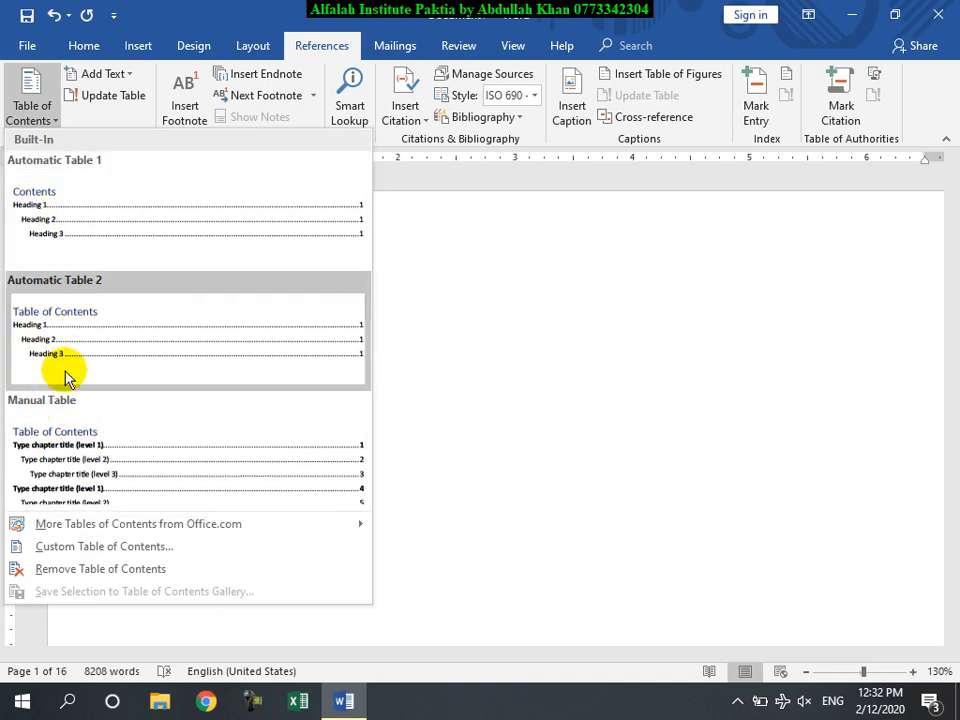
pyautogui.moveTo(186, 526)
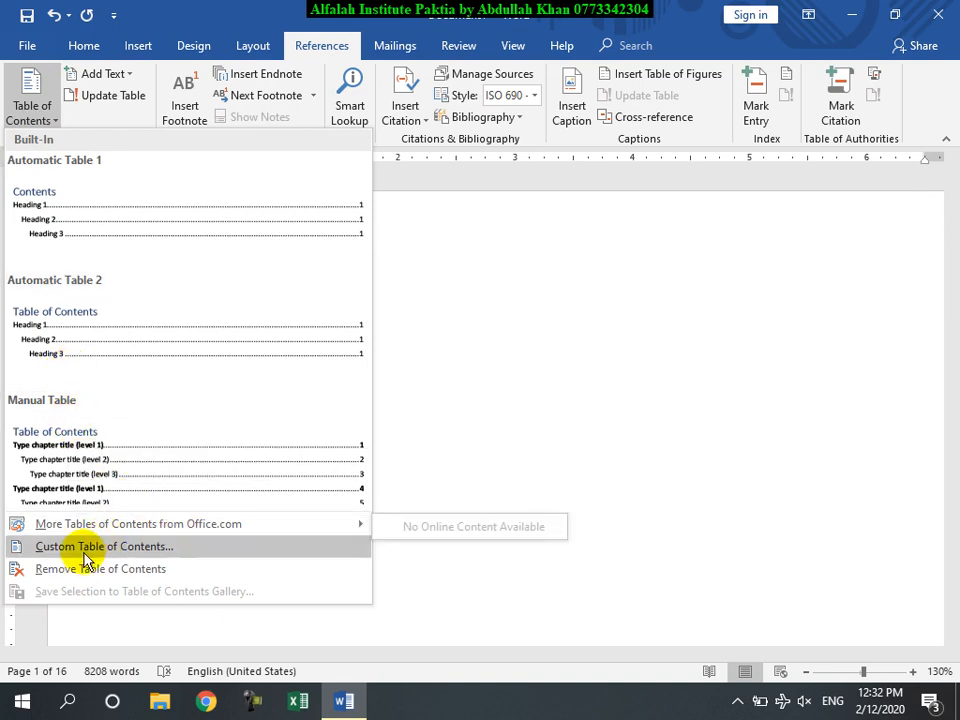
# In Custom Table of Contents, keep right-aligned page numbers and use a dashed tab leader
pyautogui.click(133, 550)
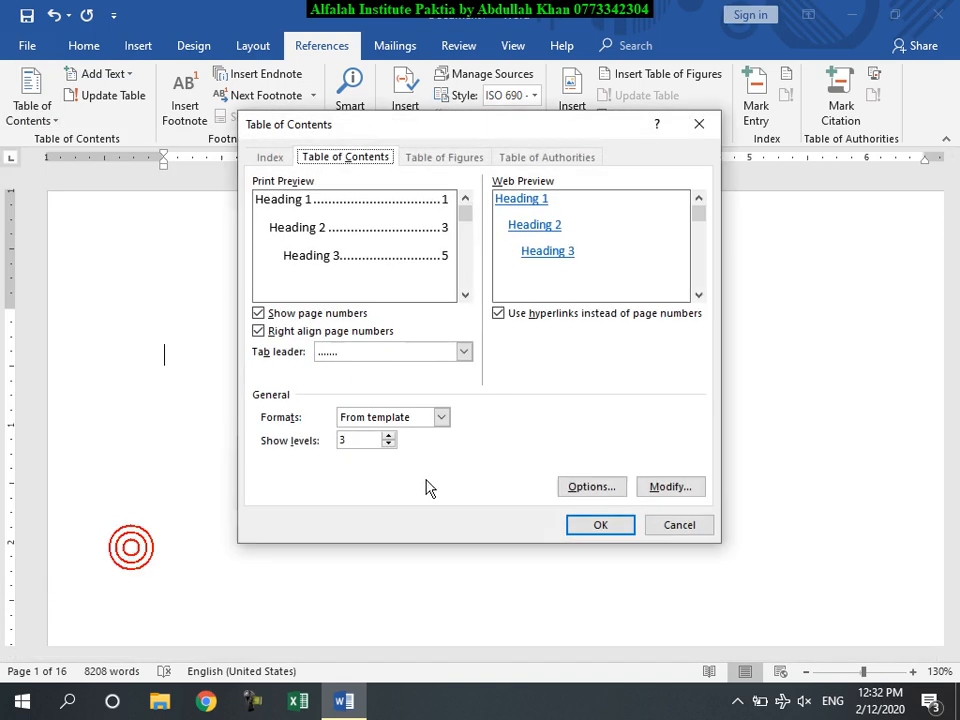
pyautogui.moveTo(446, 133); pyautogui.dragTo(500, 160)
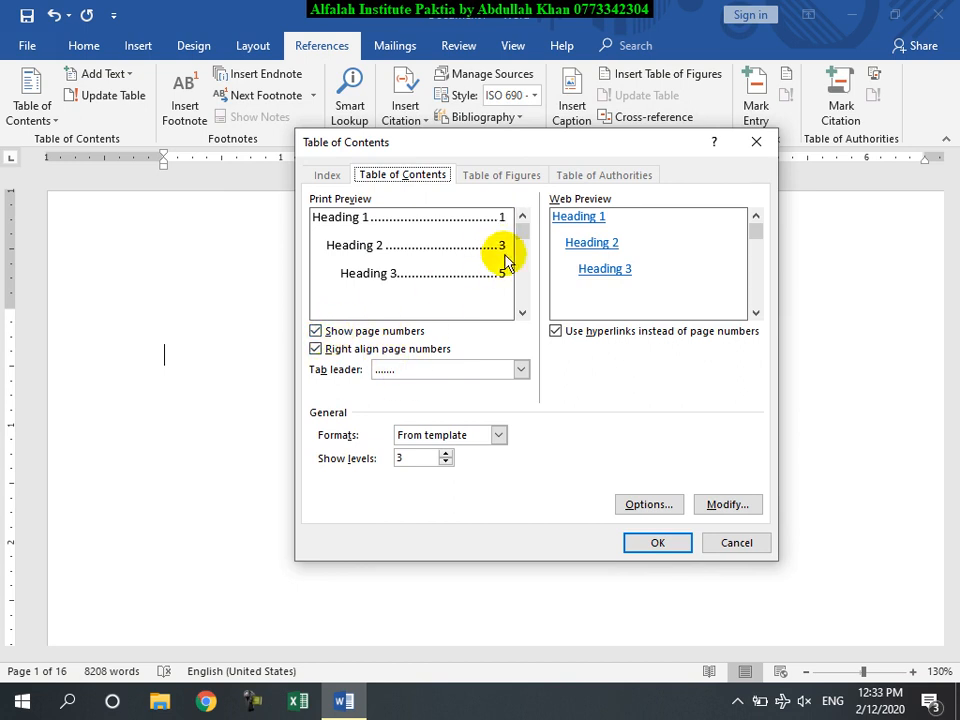
pyautogui.click(317, 333)
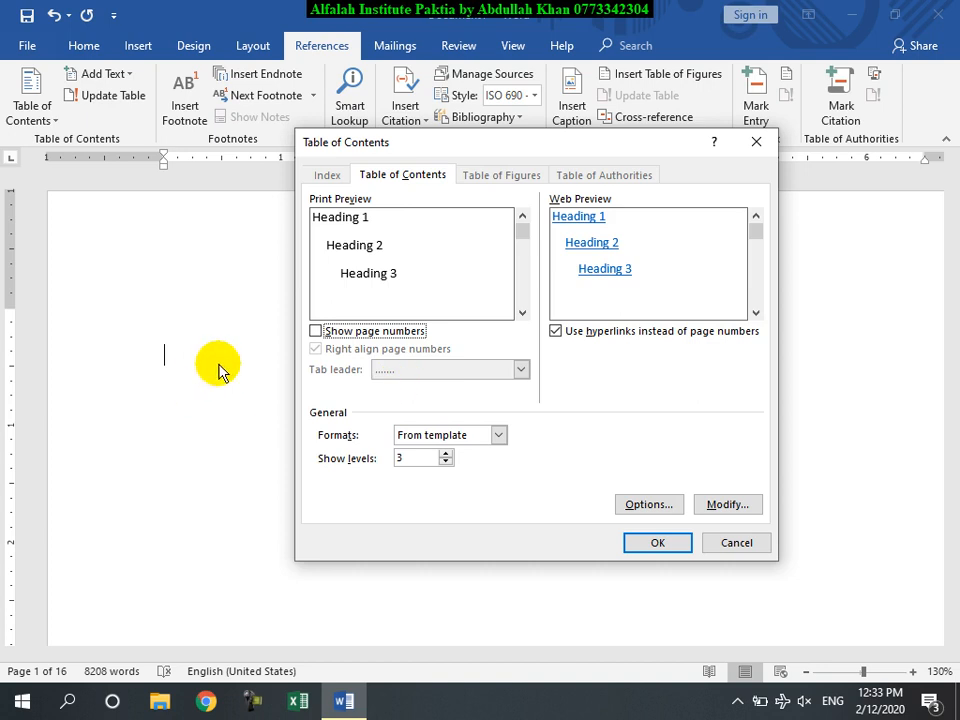
pyautogui.click(318, 330)
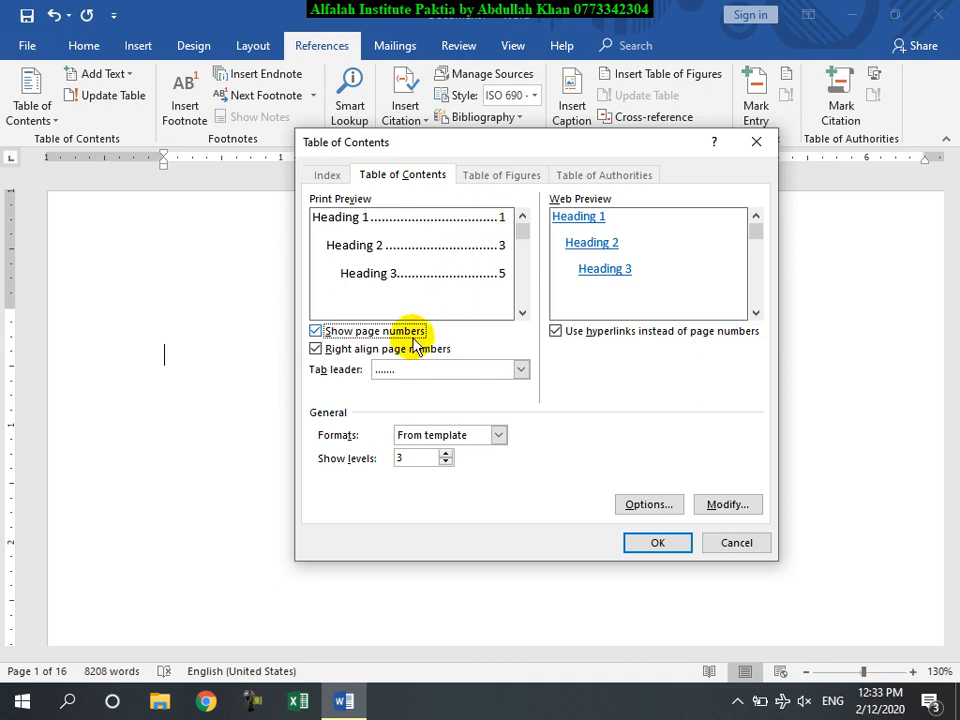
pyautogui.click(316, 348)
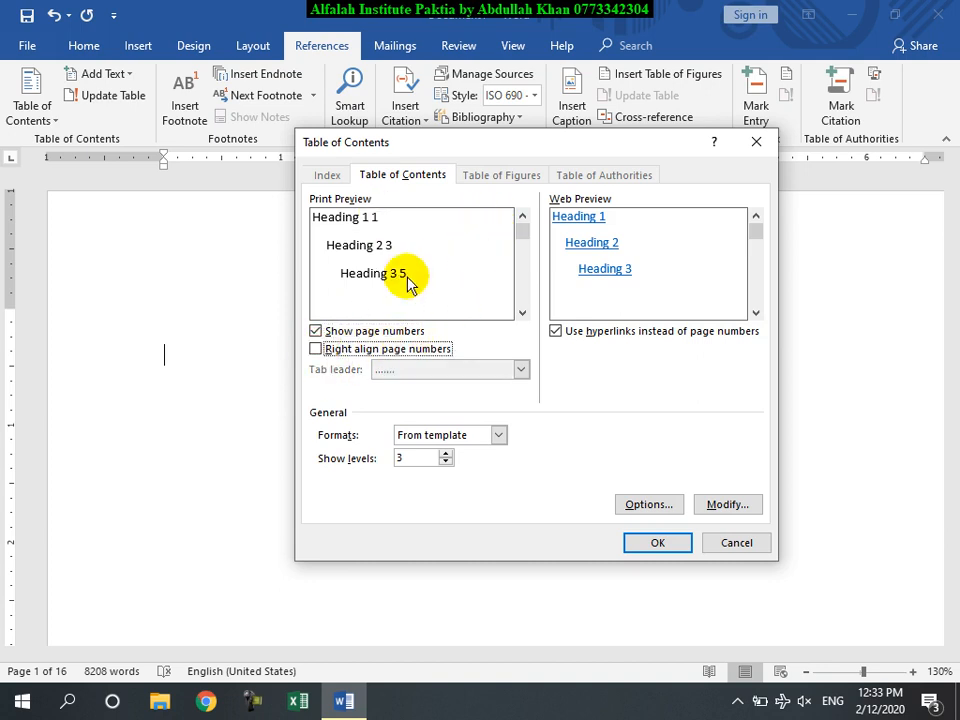
pyautogui.click(316, 348)
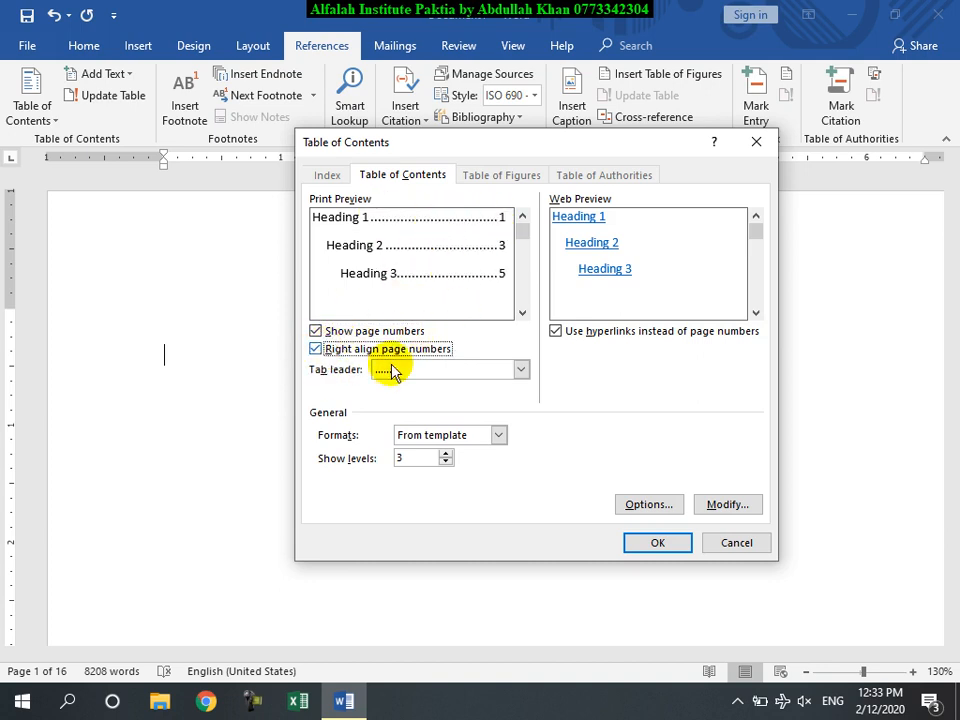
pyautogui.click(474, 369)
pyautogui.click(421, 412)
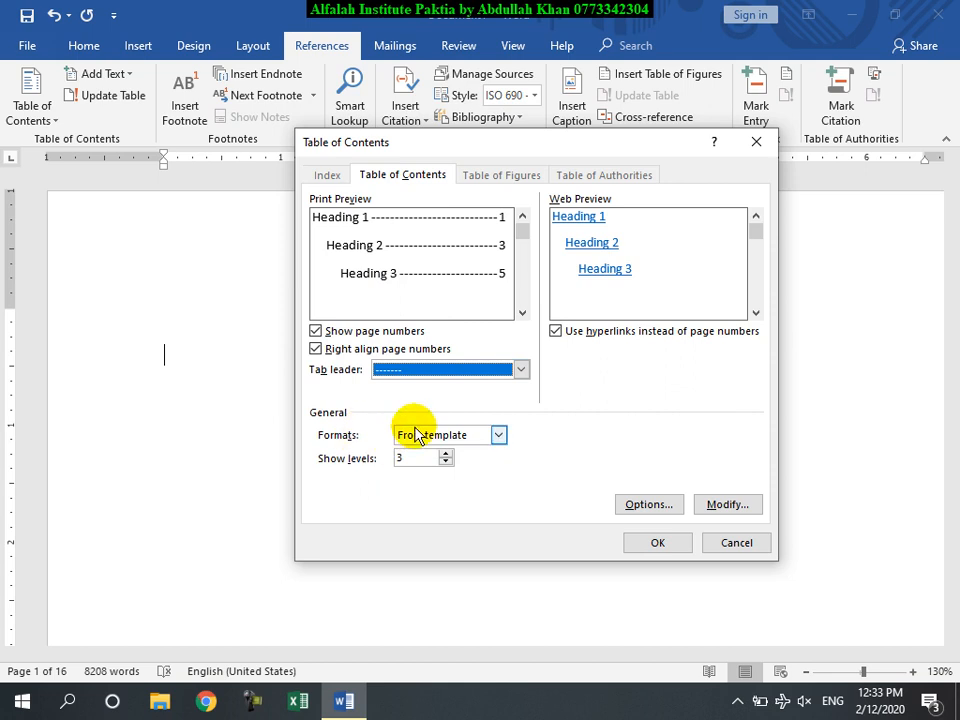
# After previewing Classic, Fancy, Formal and Modern, choose the Distinctive format with 4 levels
pyautogui.click(491, 437)
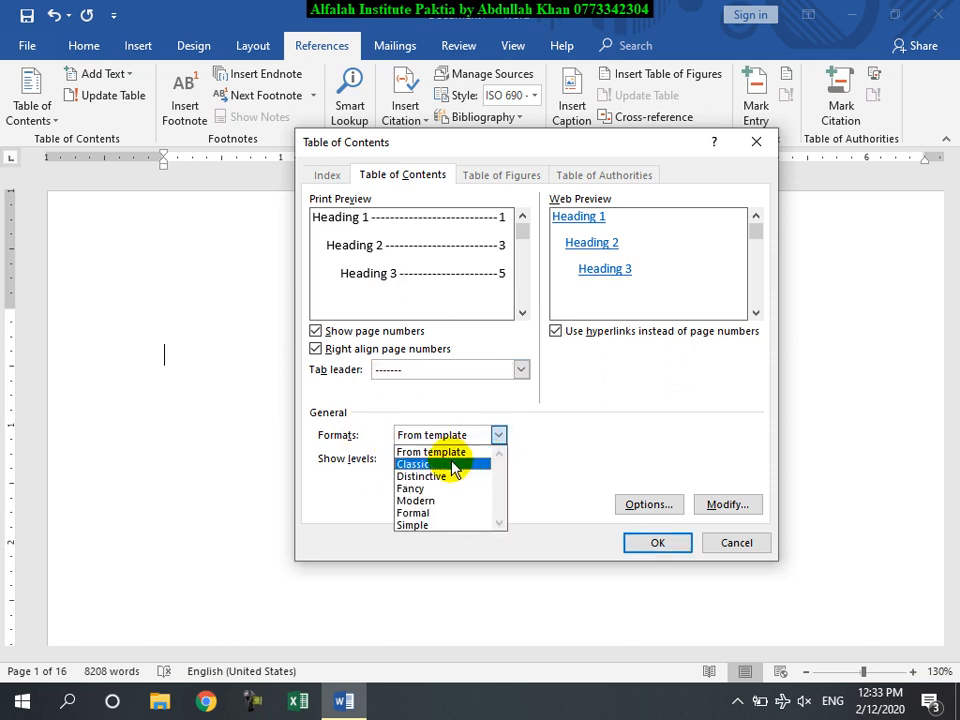
pyautogui.click(450, 464)
pyautogui.click(466, 436)
pyautogui.click(450, 490)
pyautogui.click(466, 436)
pyautogui.click(460, 514)
pyautogui.click(478, 435)
pyautogui.click(450, 500)
pyautogui.click(498, 435)
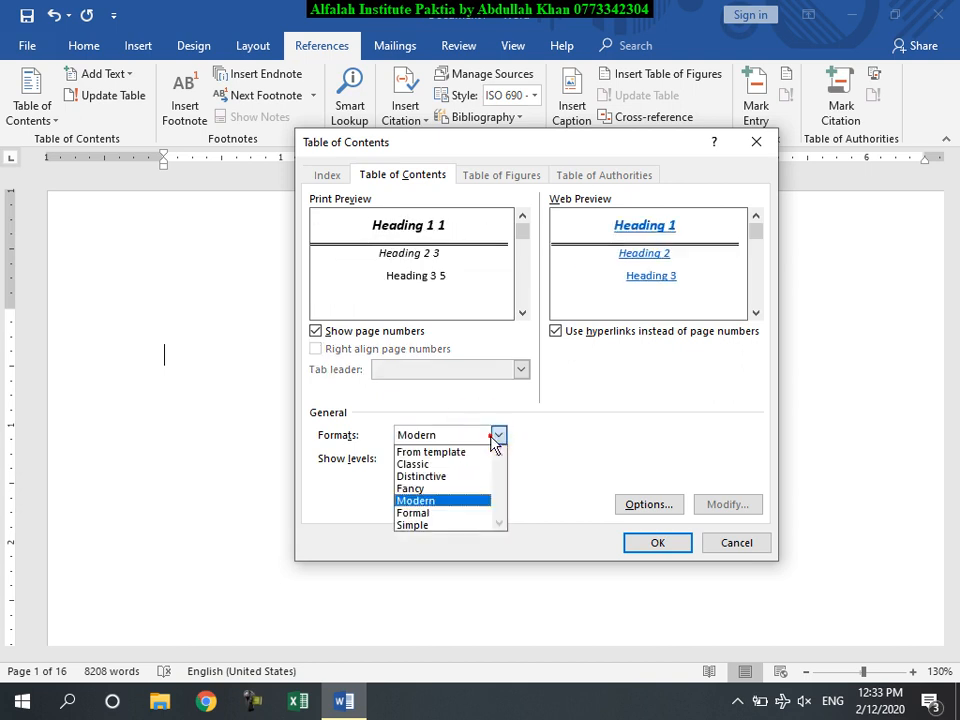
pyautogui.click(446, 477)
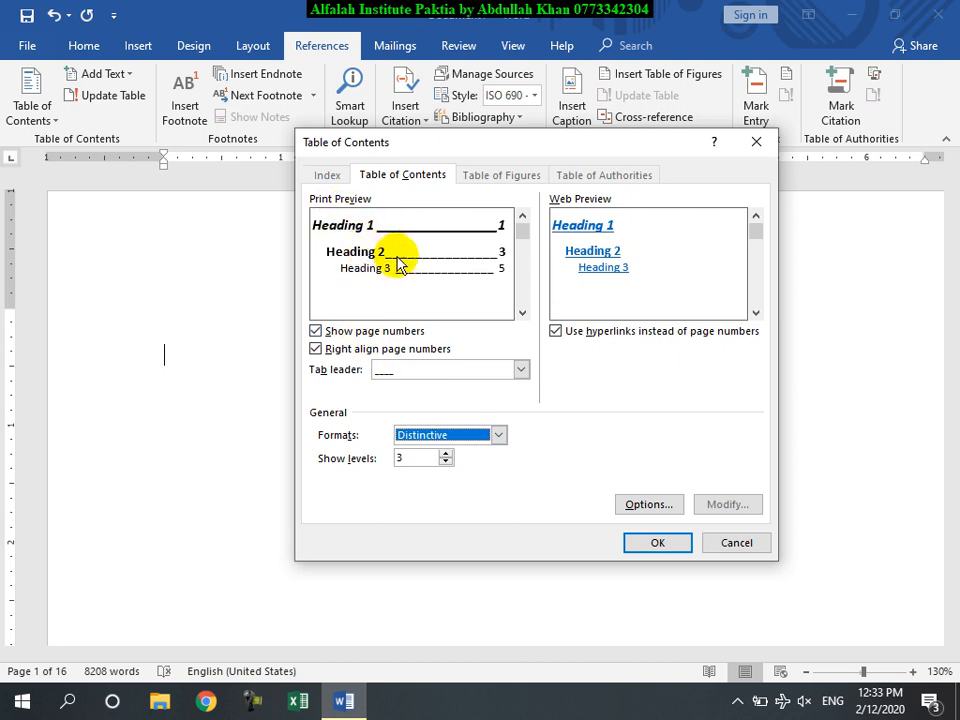
pyautogui.click(445, 454)
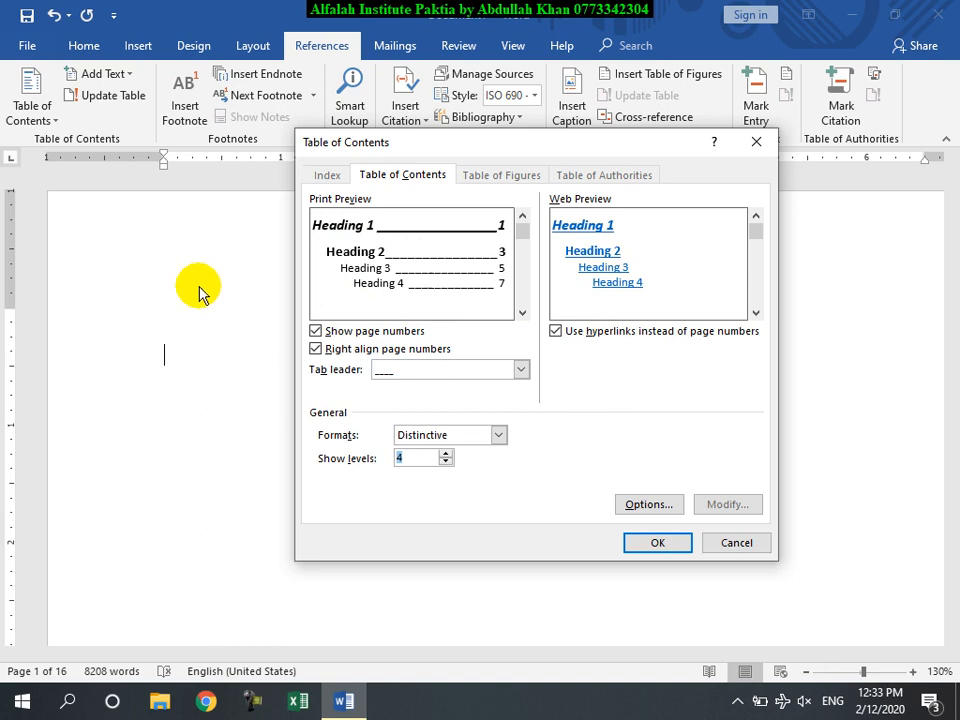
# Insert the table of contents on page 1 and scroll down to the Afghanistan section
pyautogui.click(653, 542)
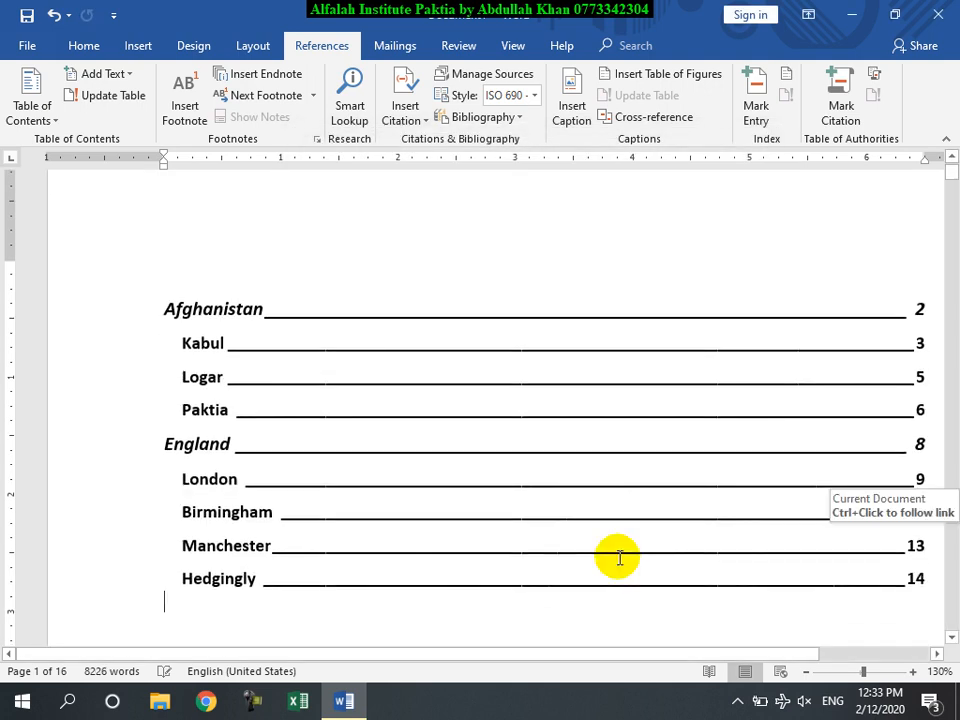
pyautogui.scroll(-3, 429, 408)
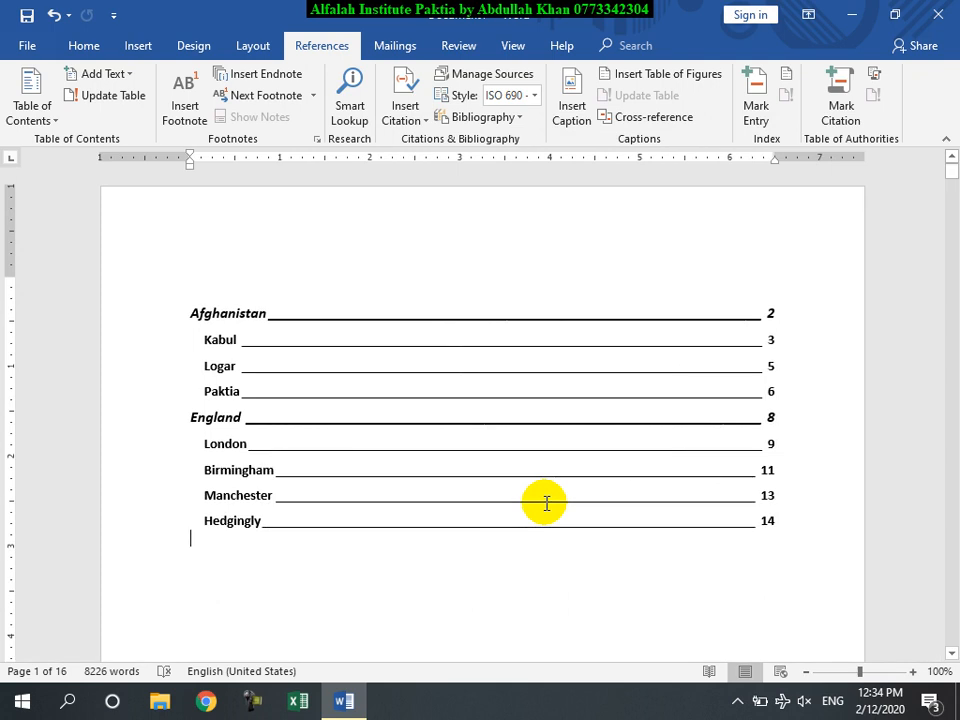
pyautogui.click(462, 438)
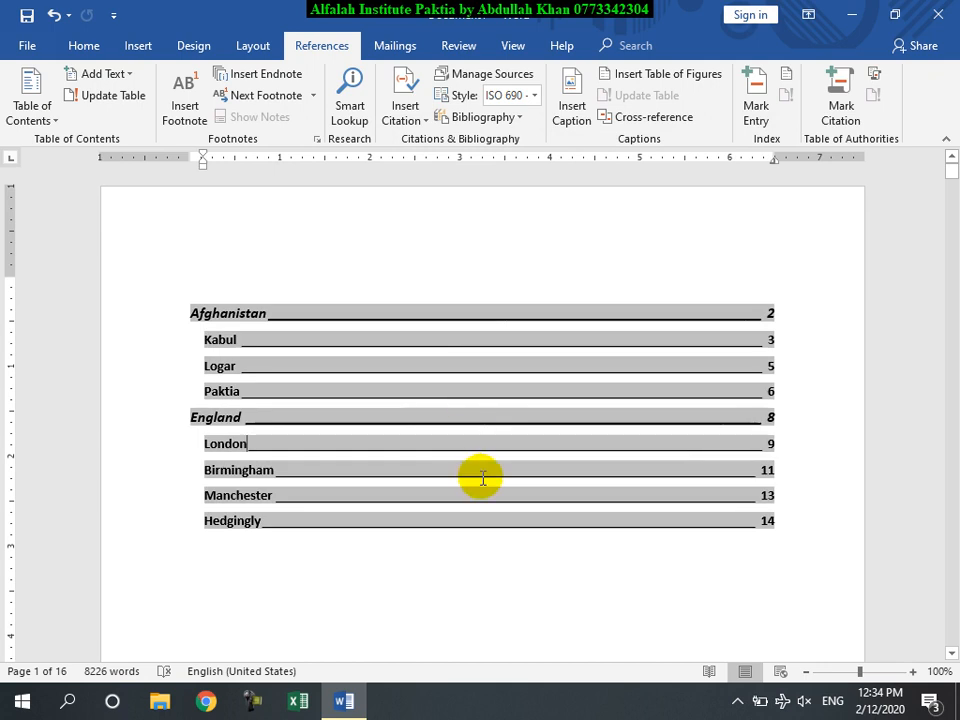
pyautogui.scroll(-1, 466, 474)
pyautogui.click(367, 524)
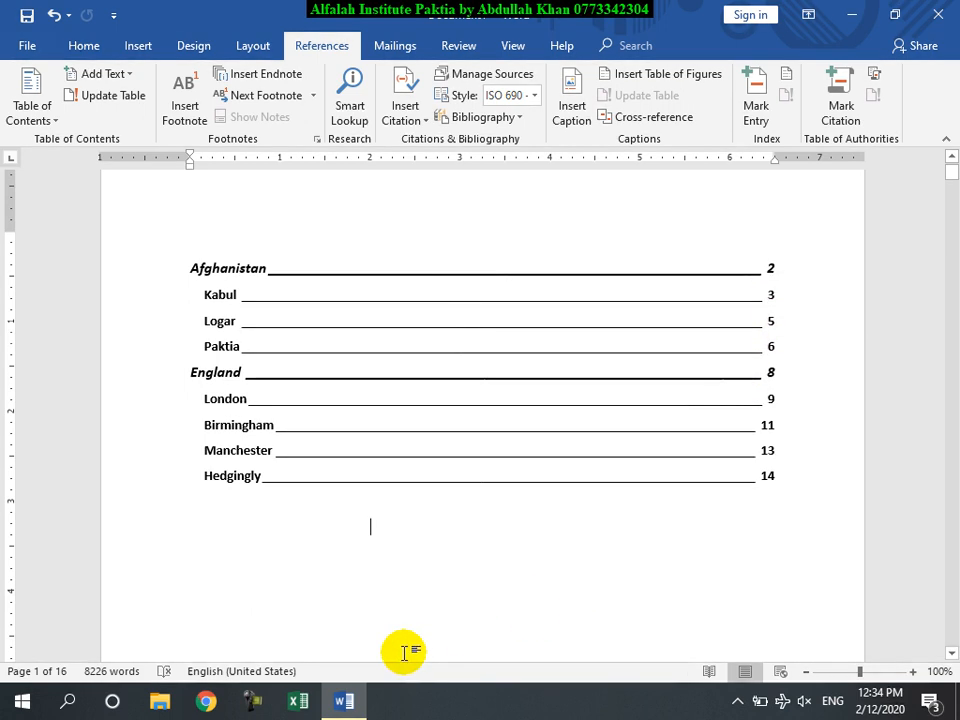
pyautogui.scroll(-8, 403, 555)
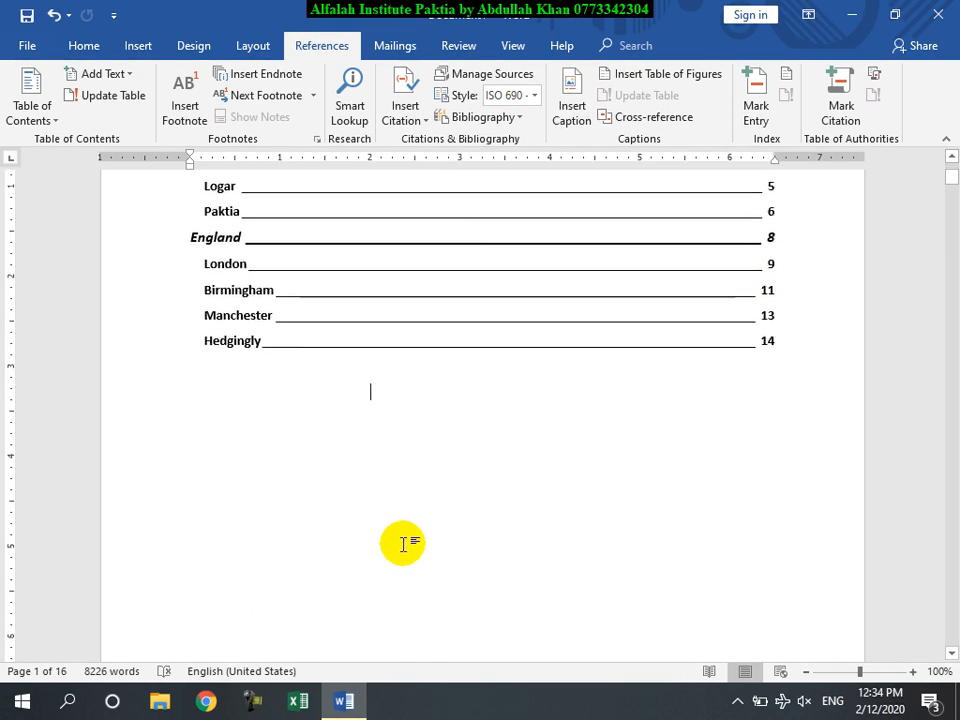
pyautogui.scroll(-10, 403, 540)
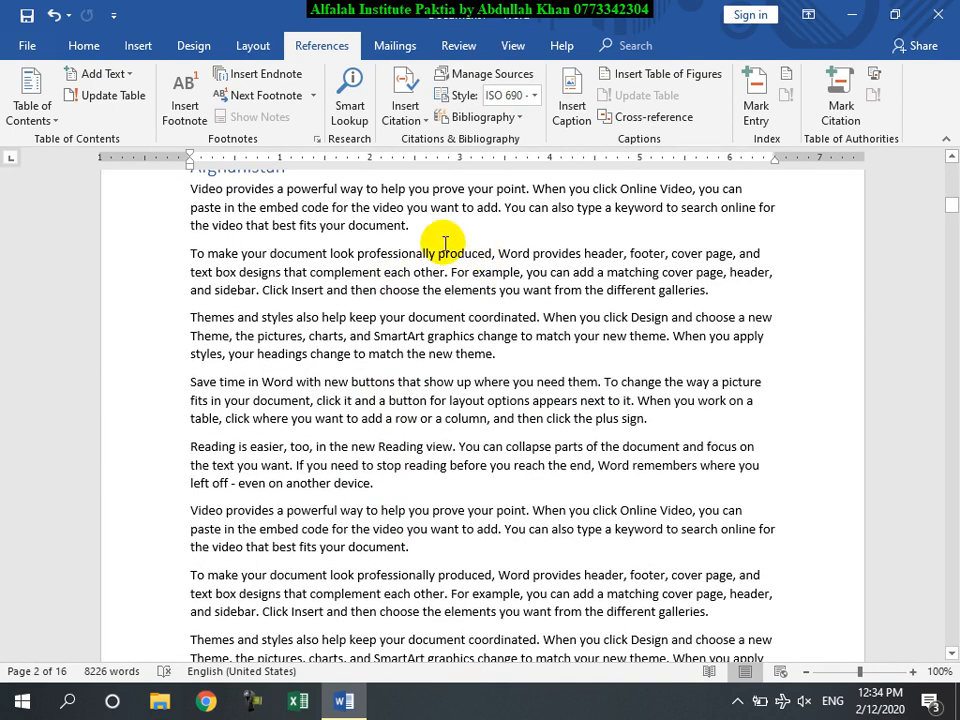
# Insert =rand(9) sample paragraphs after the first Afghanistan paragraph, removing the leftover blank line
pyautogui.click(442, 238)
pyautogui.press('Return')
pyautogui.write('=ra')
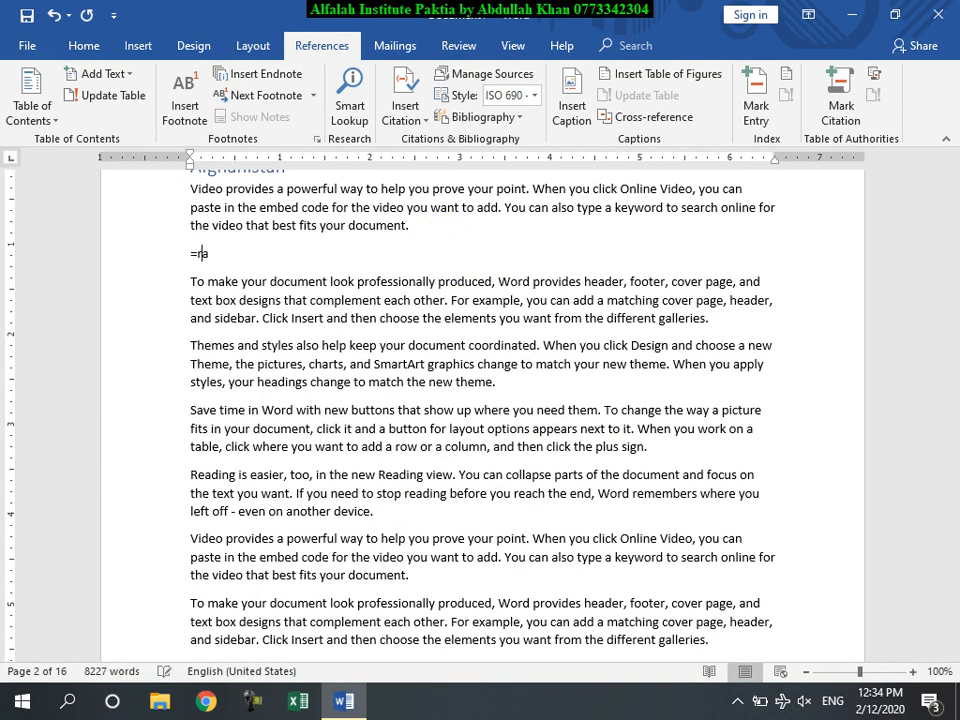
pyautogui.write('nd(9)')
pyautogui.press('Return')
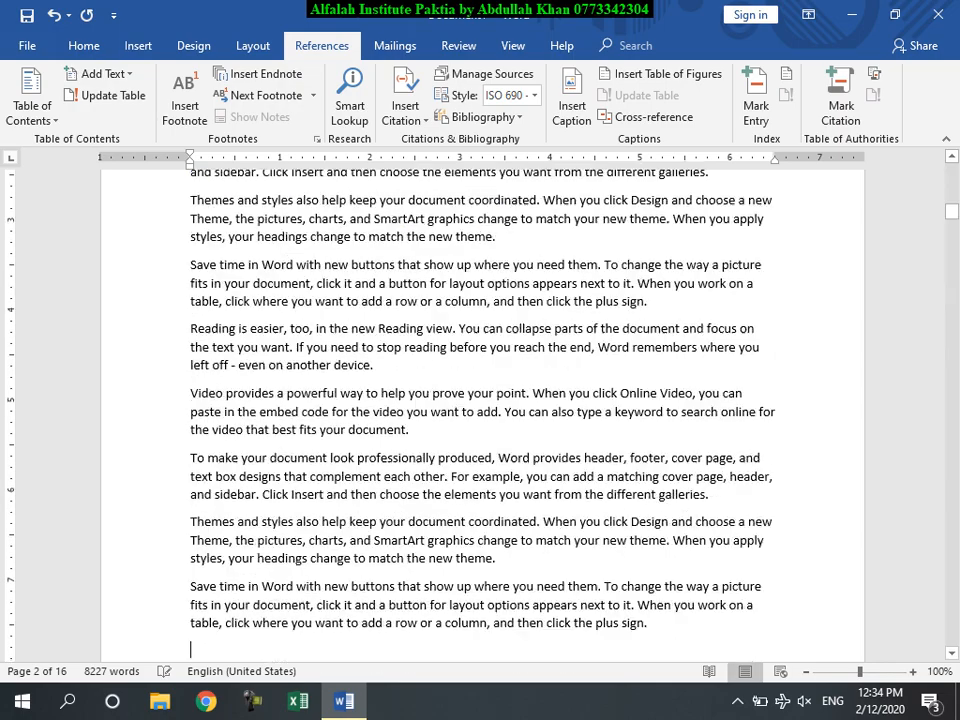
pyautogui.press('BackSpace')
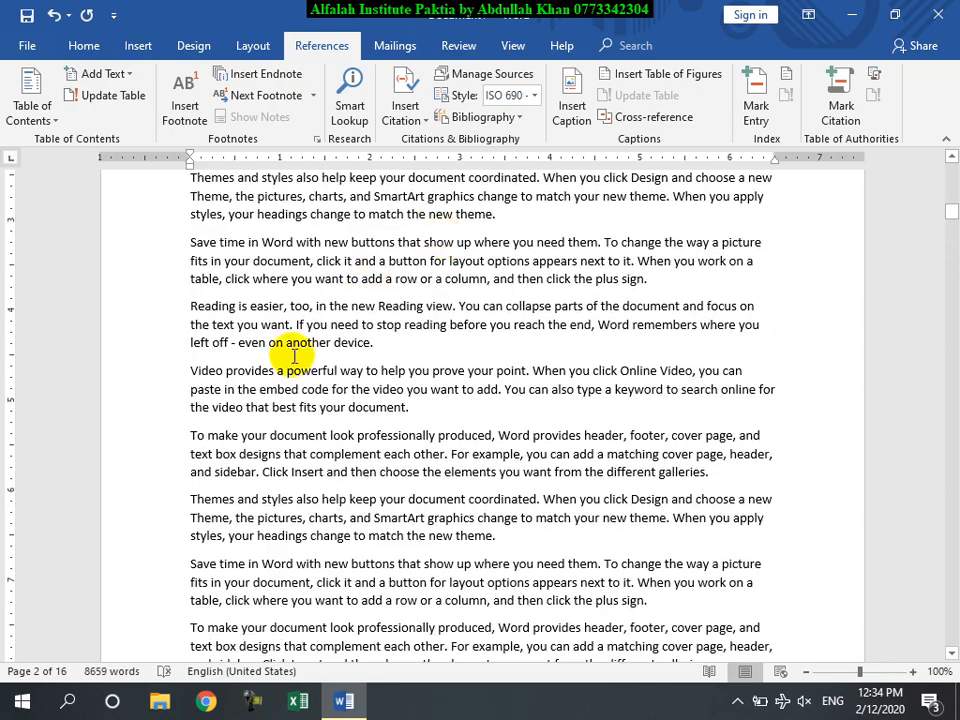
pyautogui.scroll(-20, 345, 446)
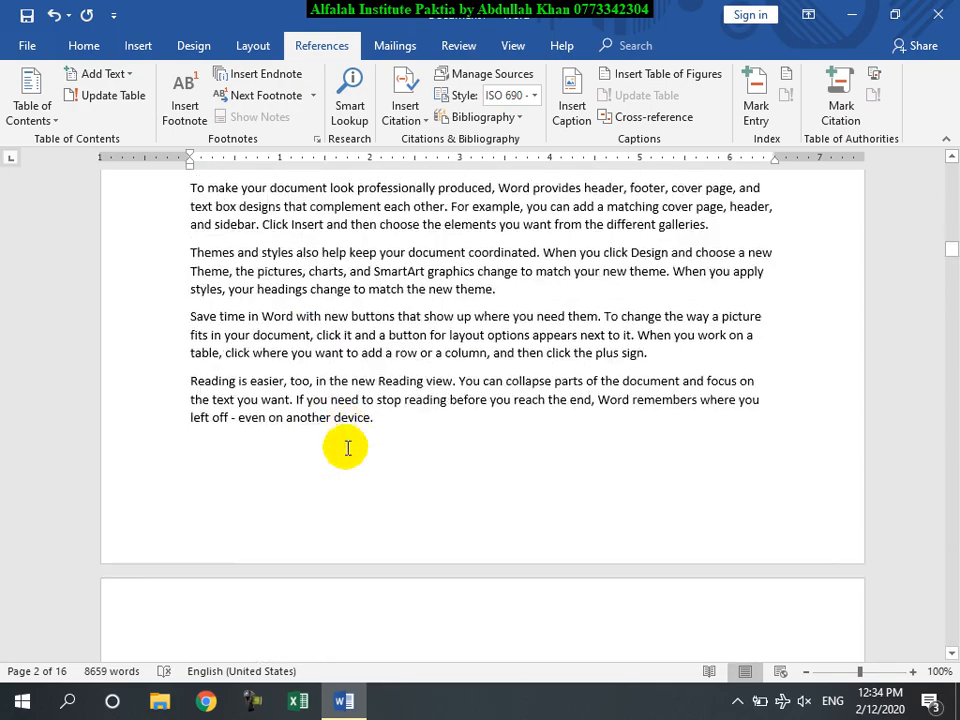
pyautogui.scroll(-20, 345, 447)
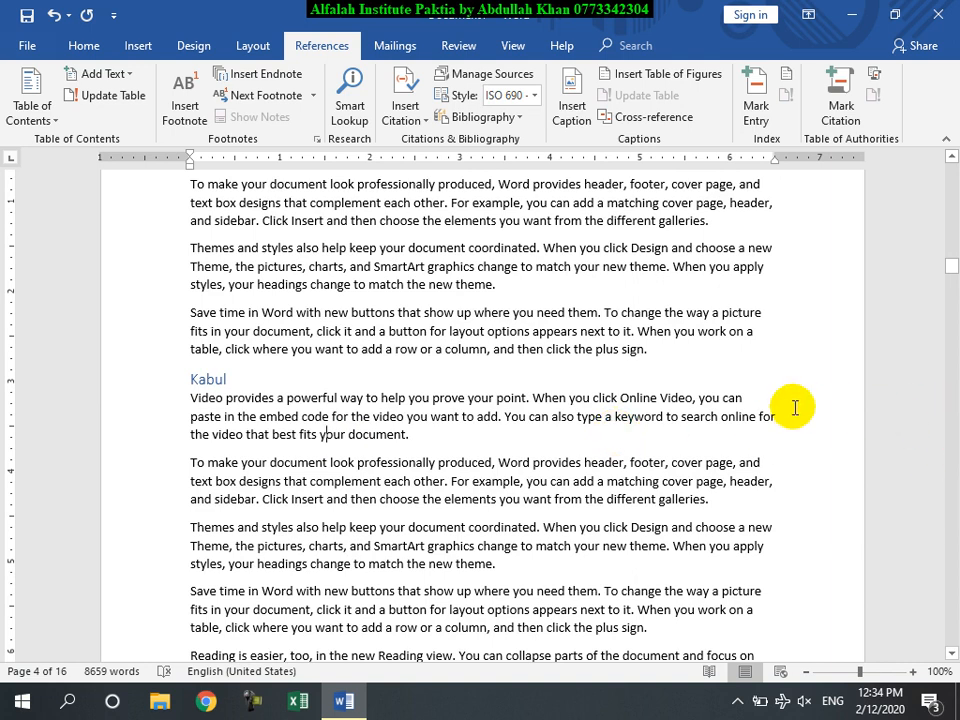
# Update the table of contents, refreshing page numbers only
pyautogui.hotkey('ctrl', 'Home')
pyautogui.click(392, 368)
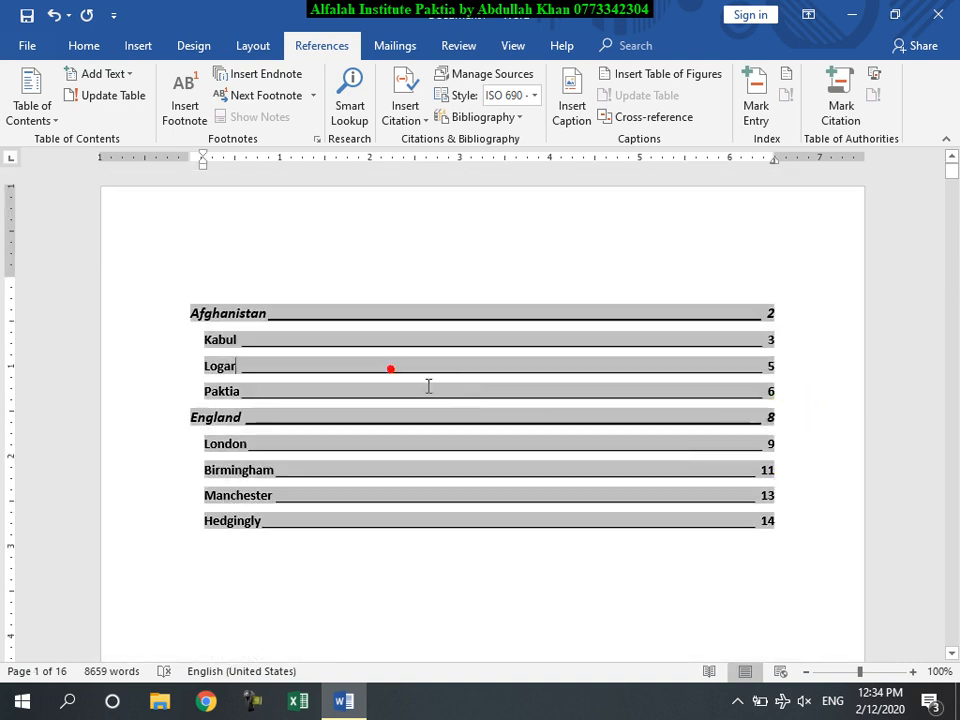
pyautogui.click(110, 98)
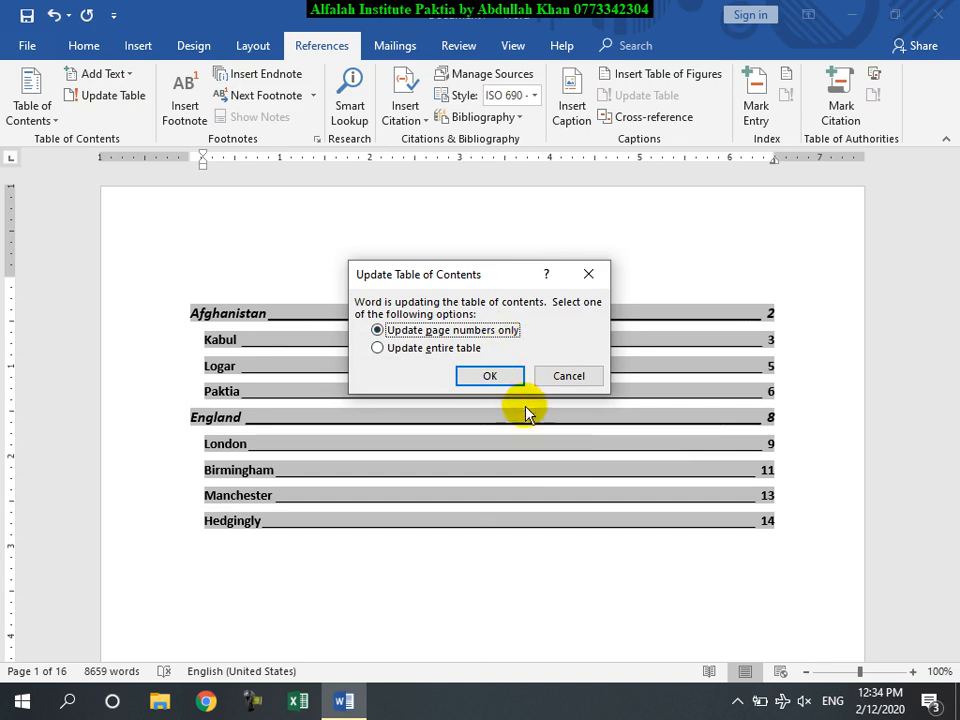
pyautogui.click(488, 375)
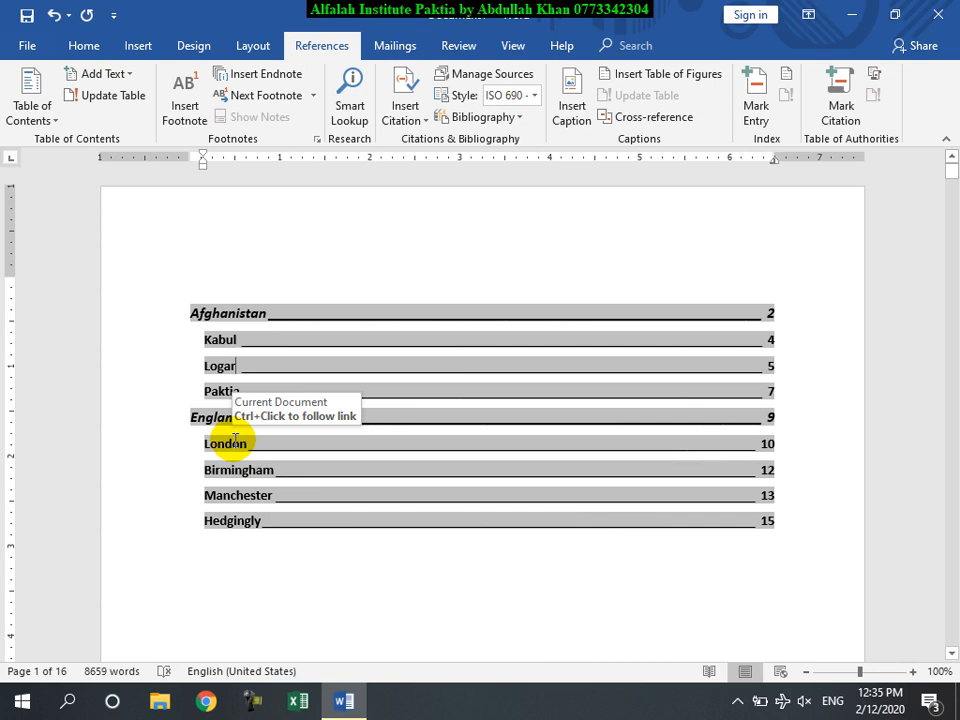
# Jump to Kabul from the contents and add a 'Paghman' line after the paragraph ending 'document.'
pyautogui.scroll(-20, 235, 440)
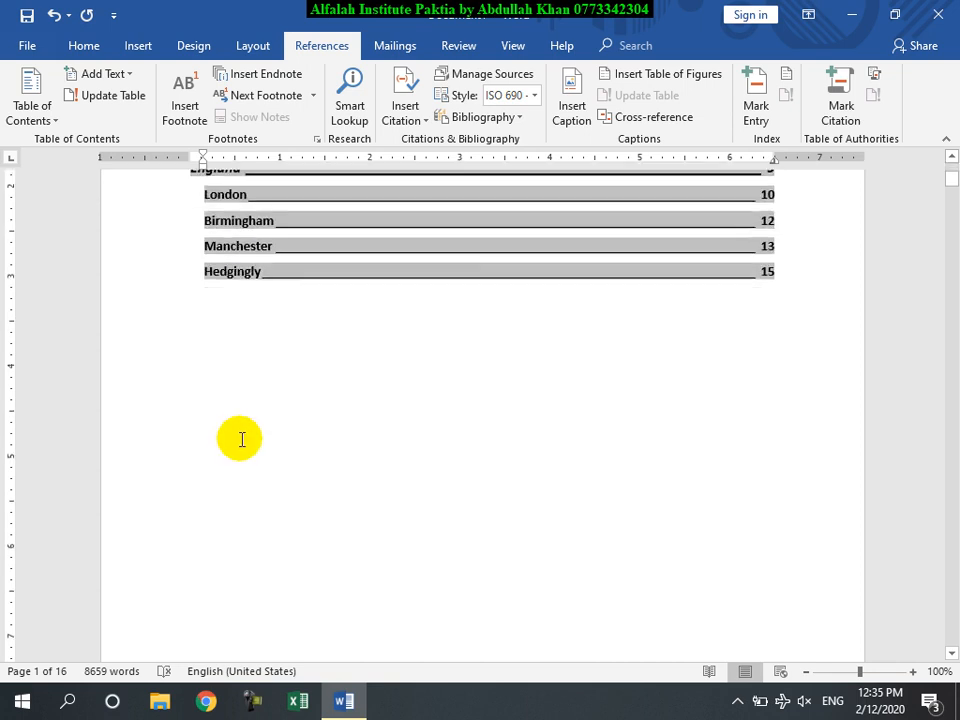
pyautogui.scroll(15, 298, 435)
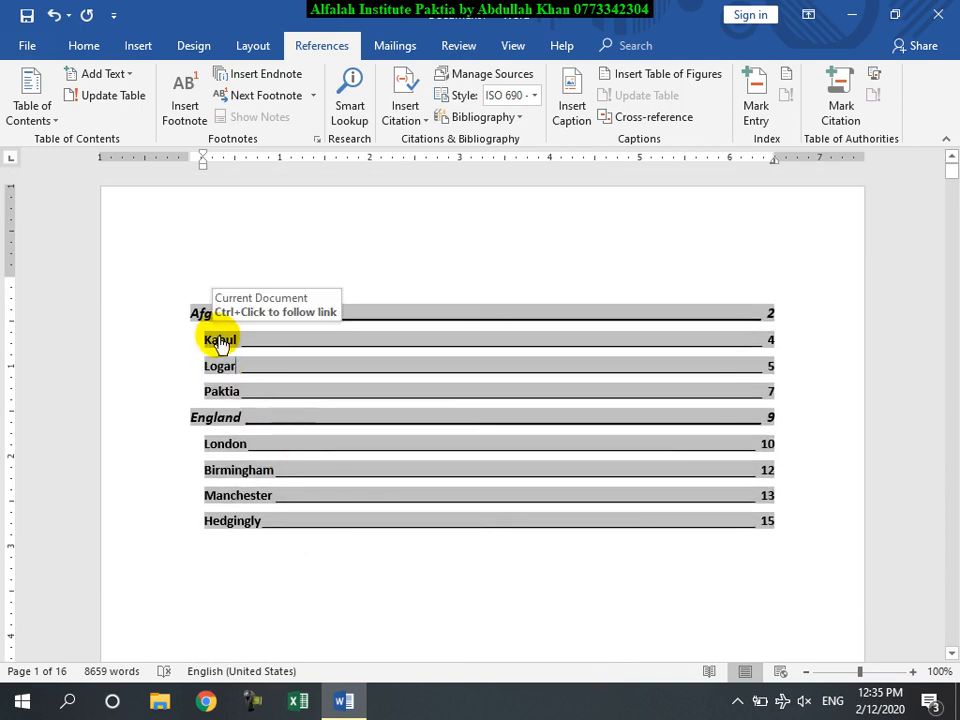
pyautogui.keyDown('ctrl'); pyautogui.click(220, 342); pyautogui.keyUp('ctrl')
pyautogui.scroll(-10, 290, 430)
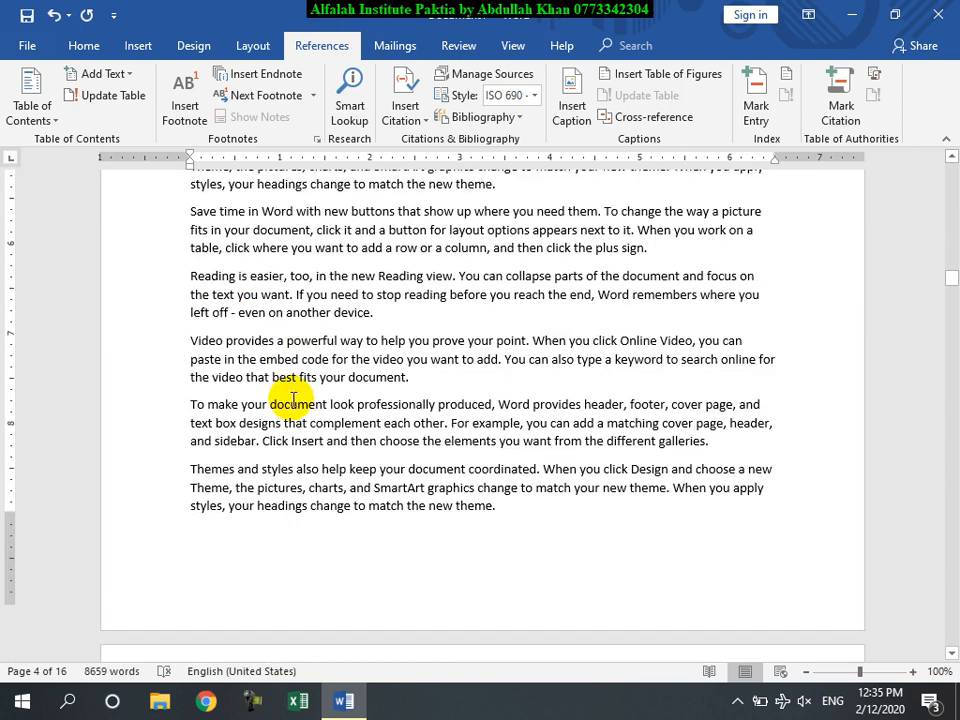
pyautogui.scroll(-4, 297, 398)
pyautogui.click(442, 302)
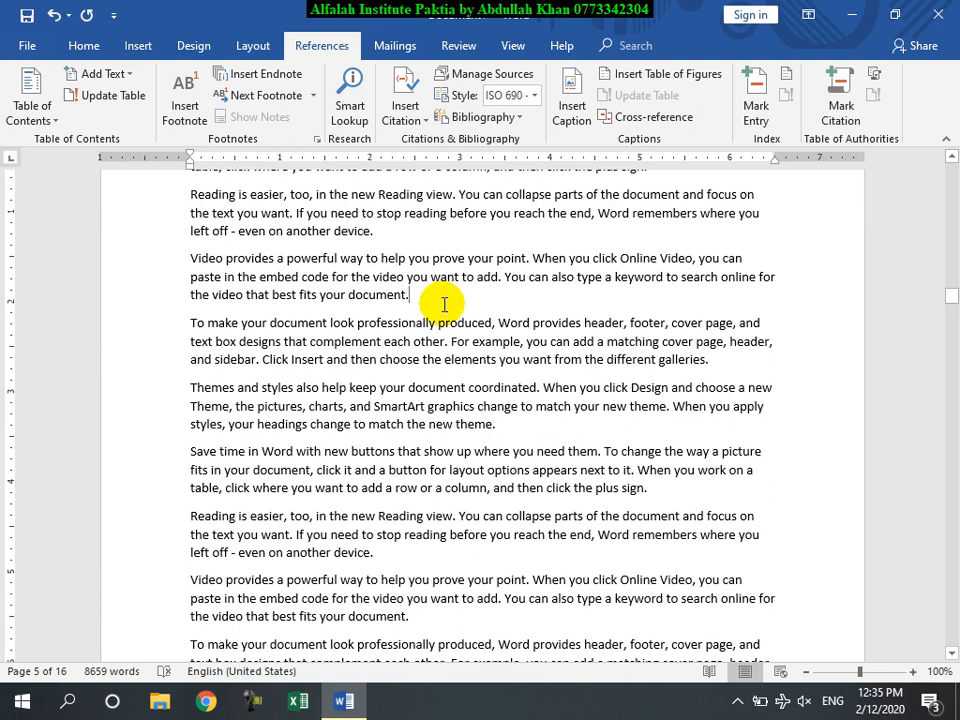
pyautogui.press('Return')
pyautogui.write('Paghman')
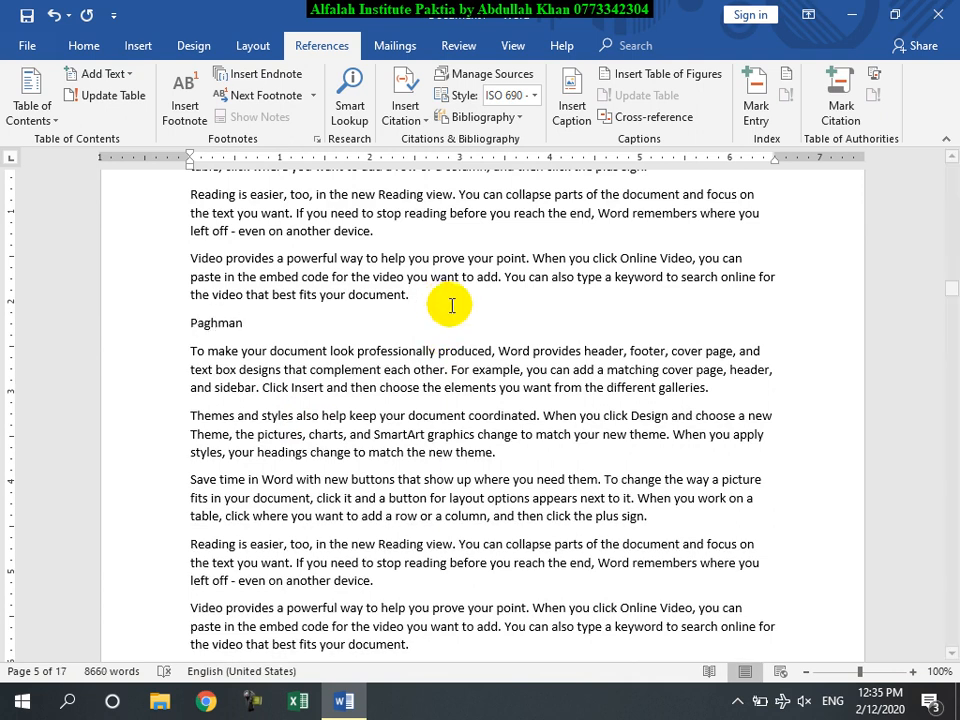
pyautogui.doubleClick(213, 323)
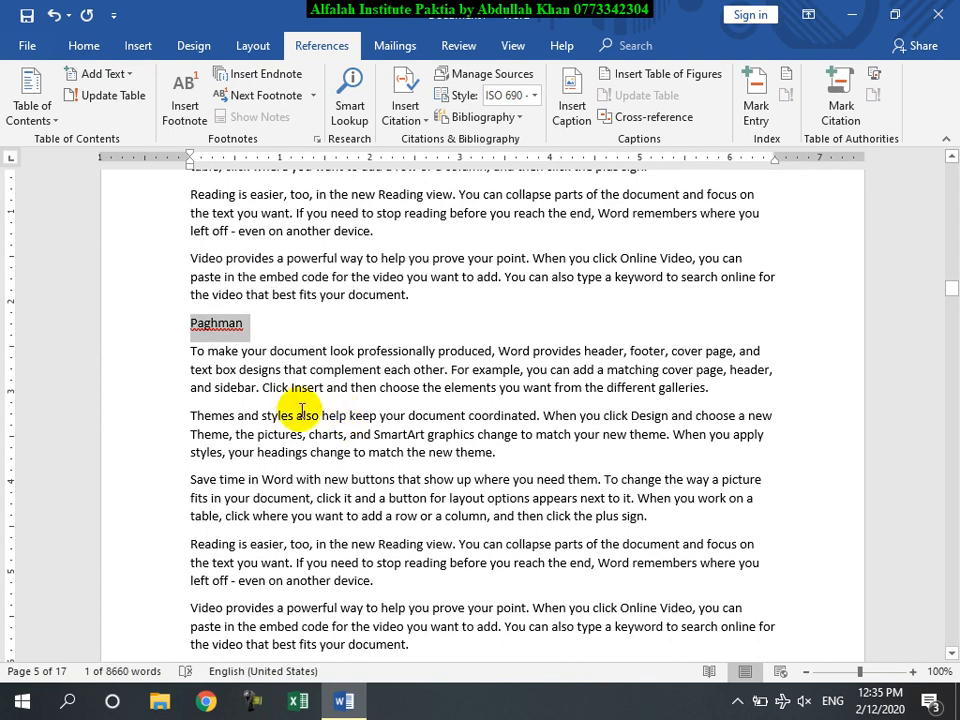
# Mark the selected Paghman heading as a Level 3 table of contents entry
pyautogui.click(82, 44)
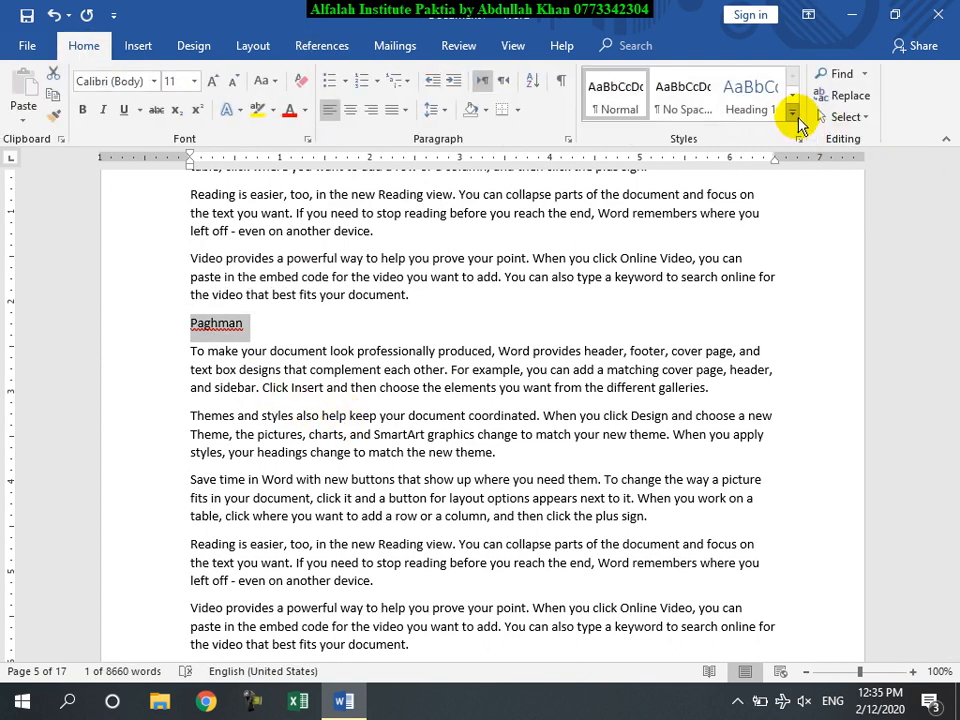
pyautogui.click(793, 118)
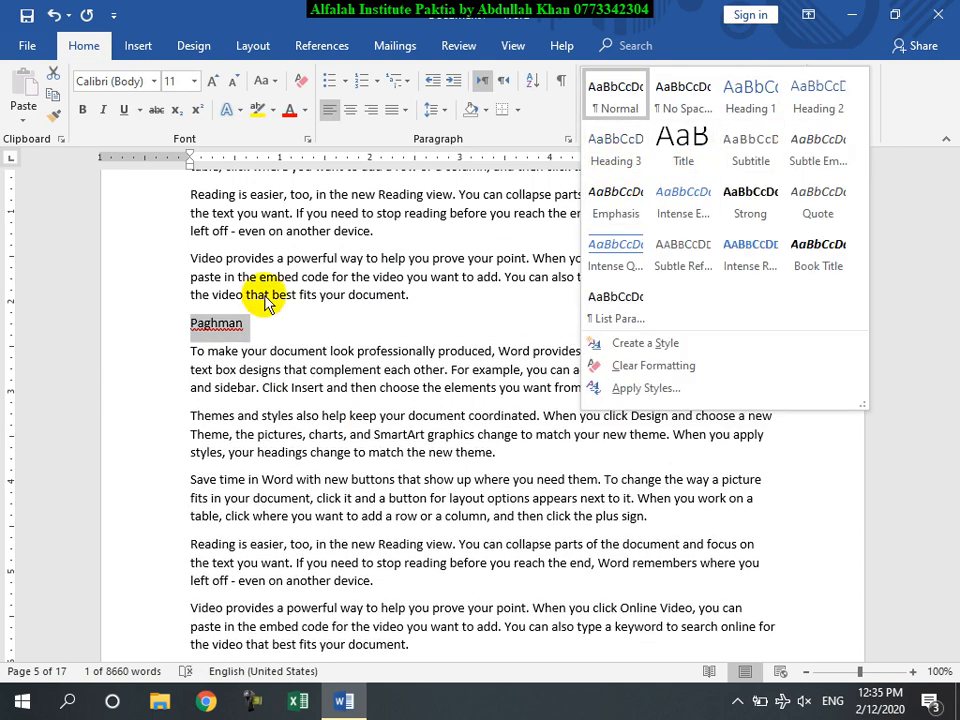
pyautogui.click(215, 340)
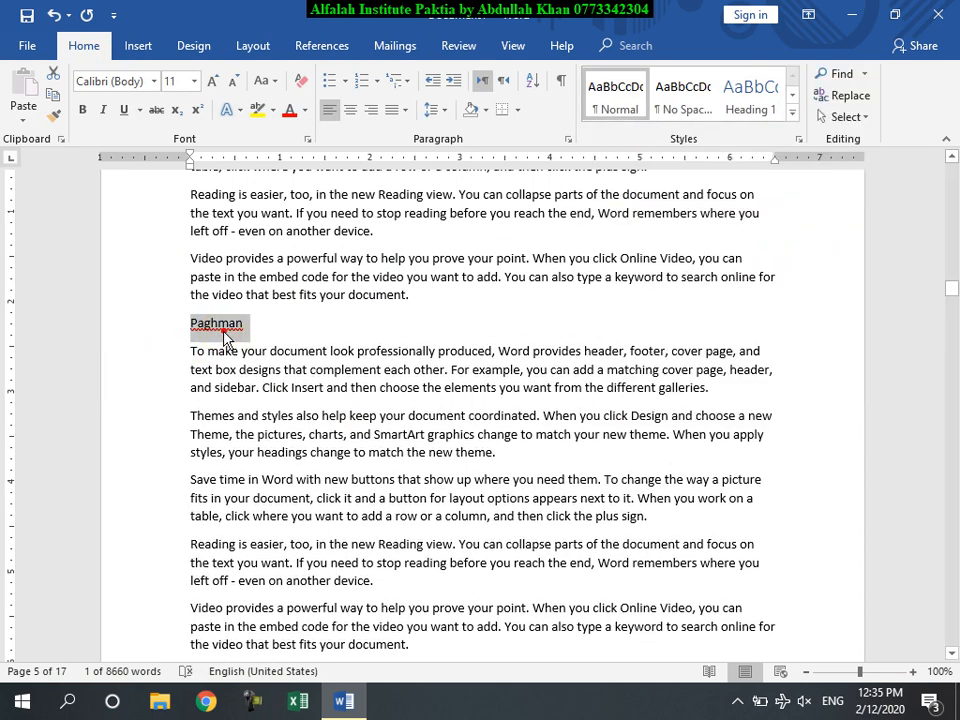
pyautogui.click(318, 46)
pyautogui.click(125, 84)
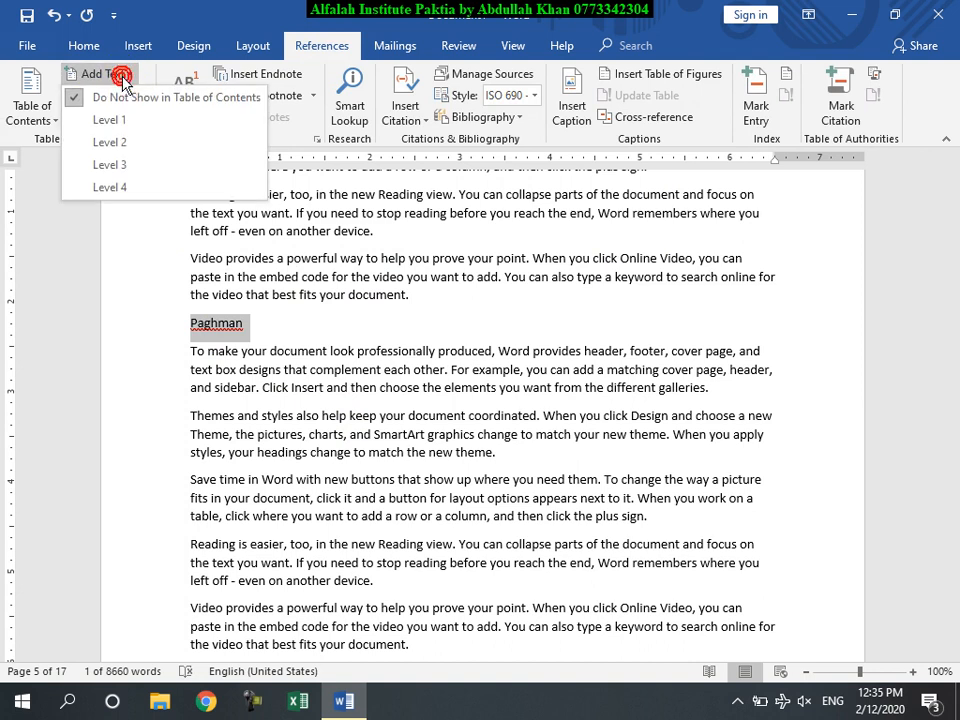
pyautogui.click(117, 170)
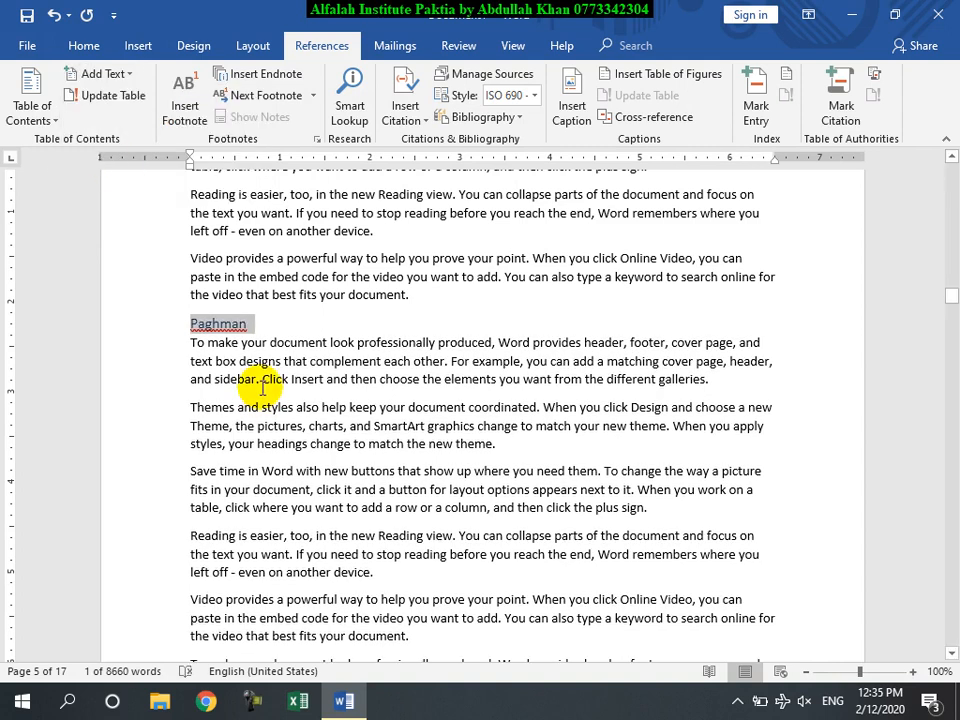
# Deselect Paghman, return to the start of the document and click into the table of contents
pyautogui.click(263, 352)
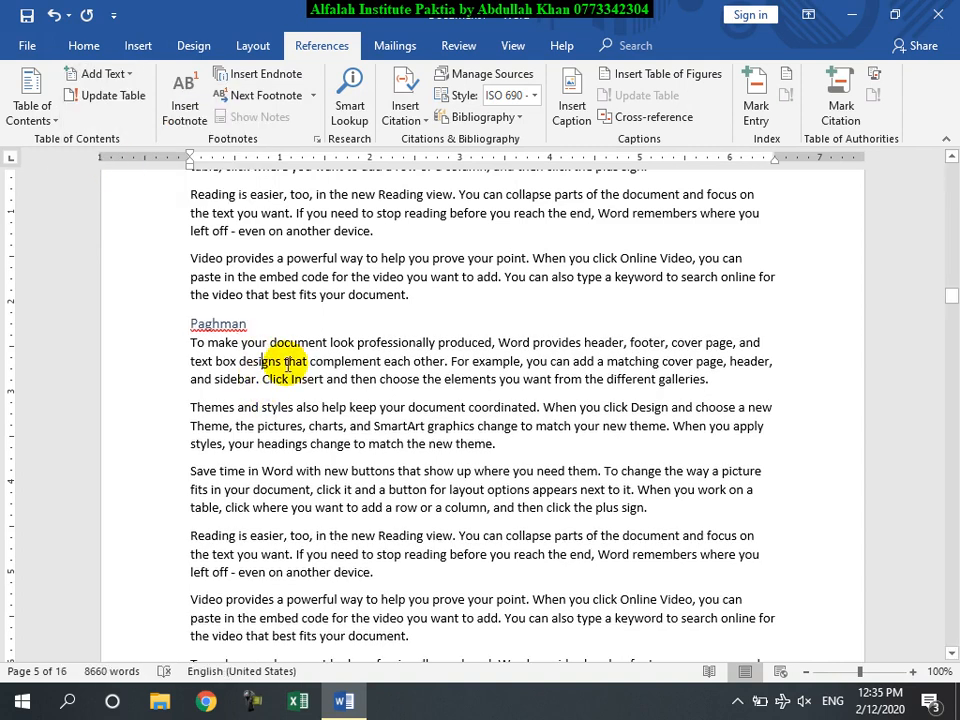
pyautogui.hotkey('ctrl', 'Home')
pyautogui.click(291, 364)
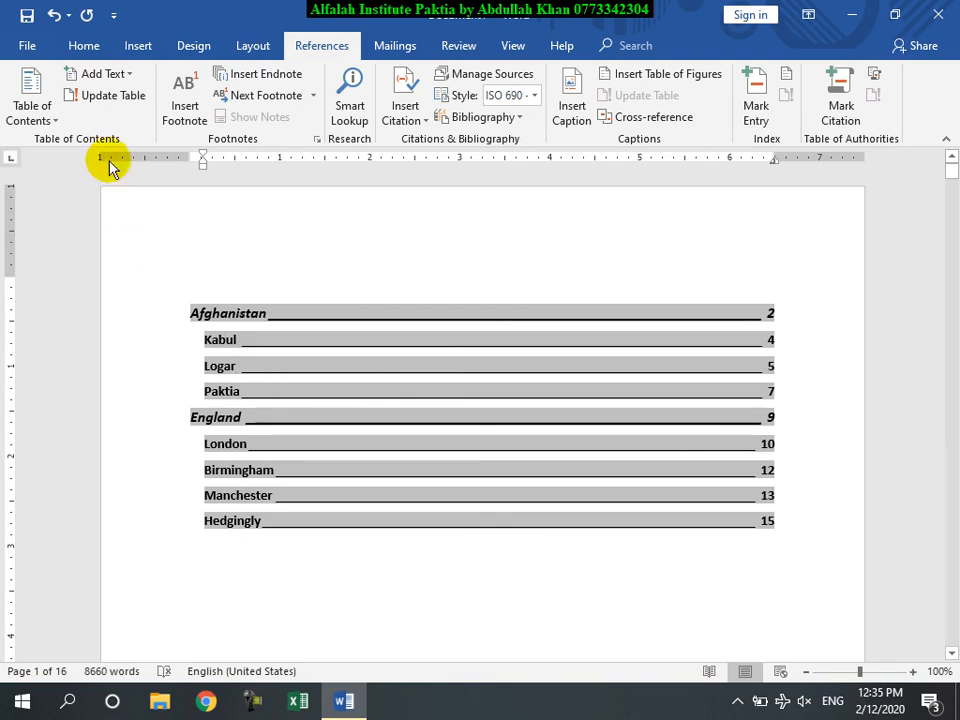
# Update the entire table of contents so Paghman appears indented under Kabul on page 5
pyautogui.click(104, 100)
pyautogui.click(409, 352)
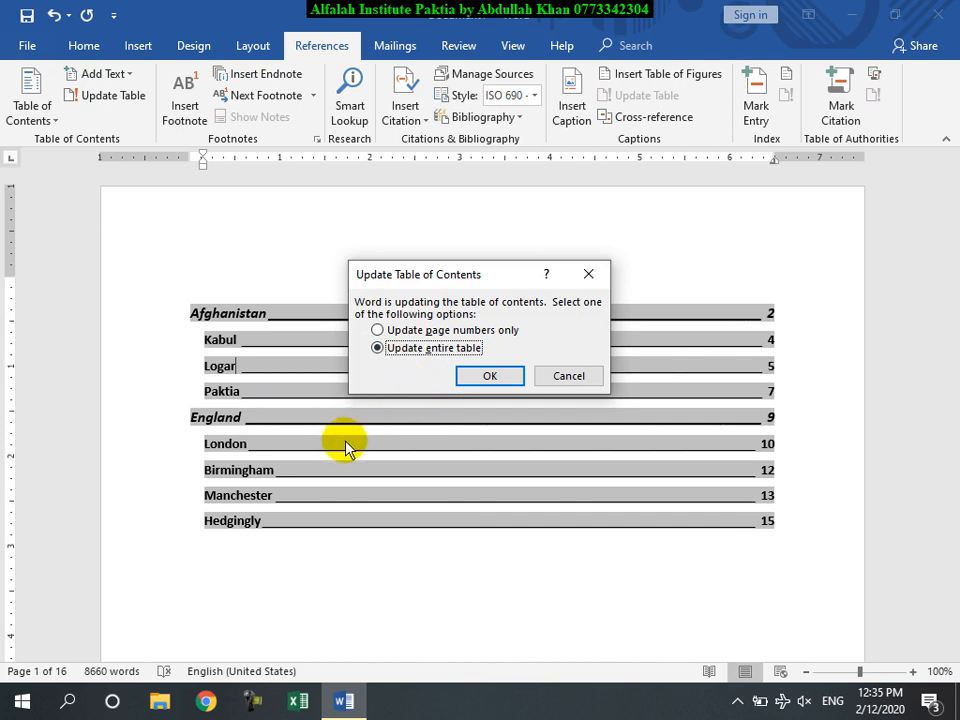
pyautogui.click(490, 378)
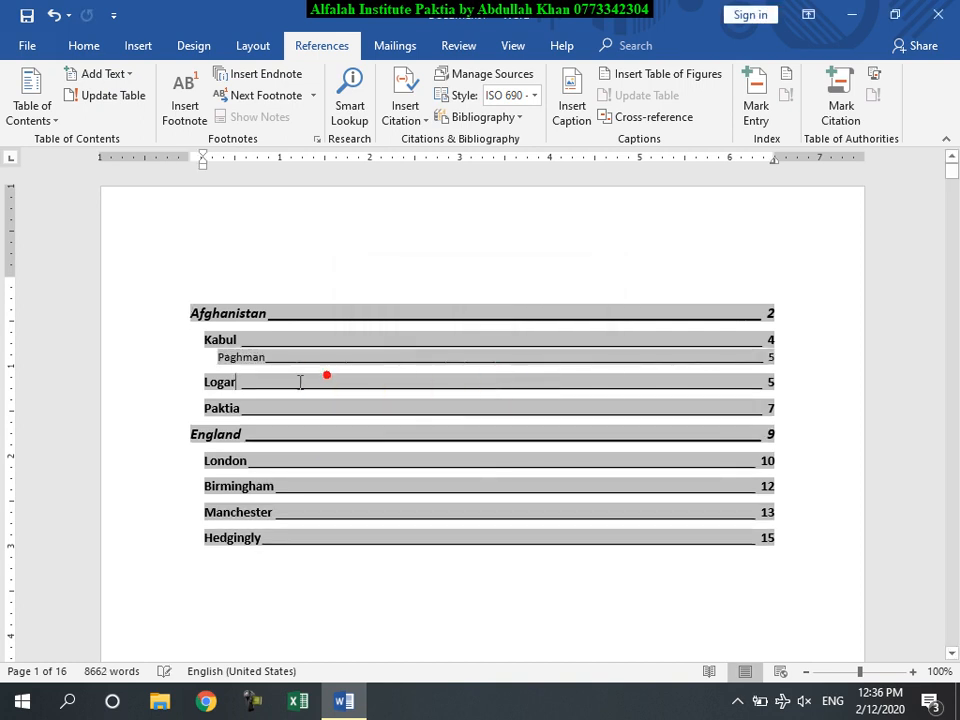
pyautogui.click(167, 383)
pyautogui.click(345, 587)
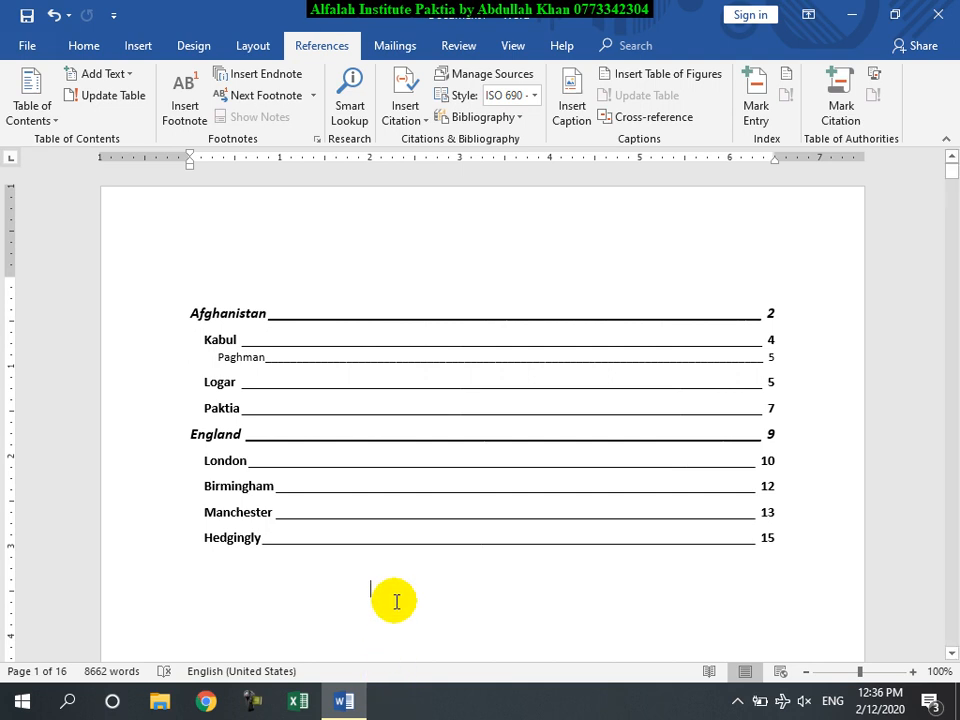
pyautogui.scroll(-3, 396, 600)
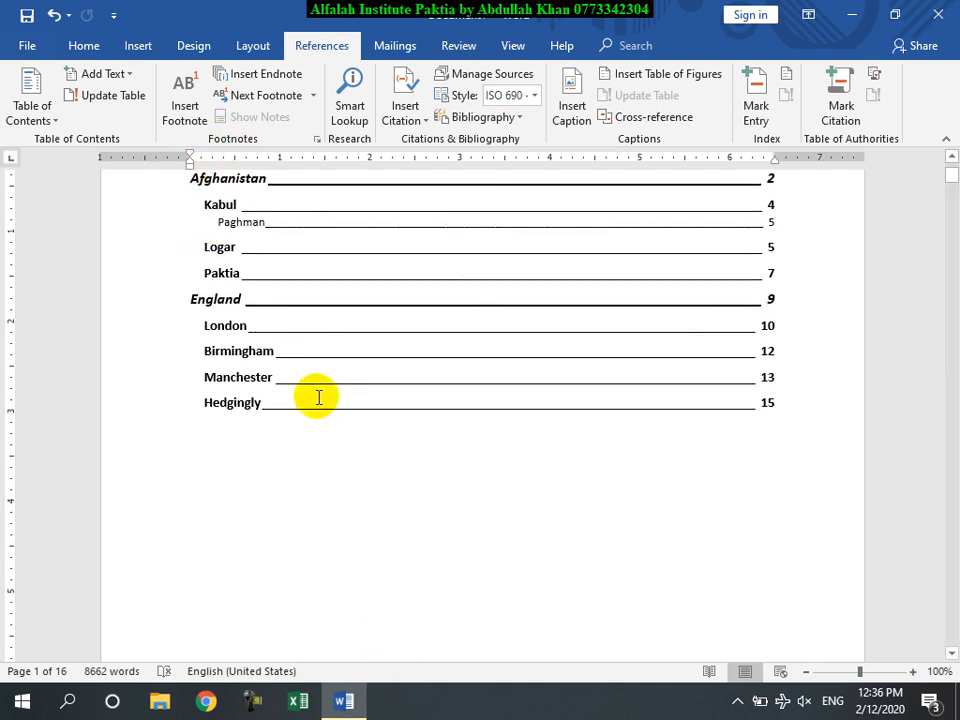
# Scroll to page 2's Afghanistan paragraphs and place the cursor right after 'prove'
pyautogui.scroll(-12, 484, 514)
pyautogui.scroll(-6, 485, 503)
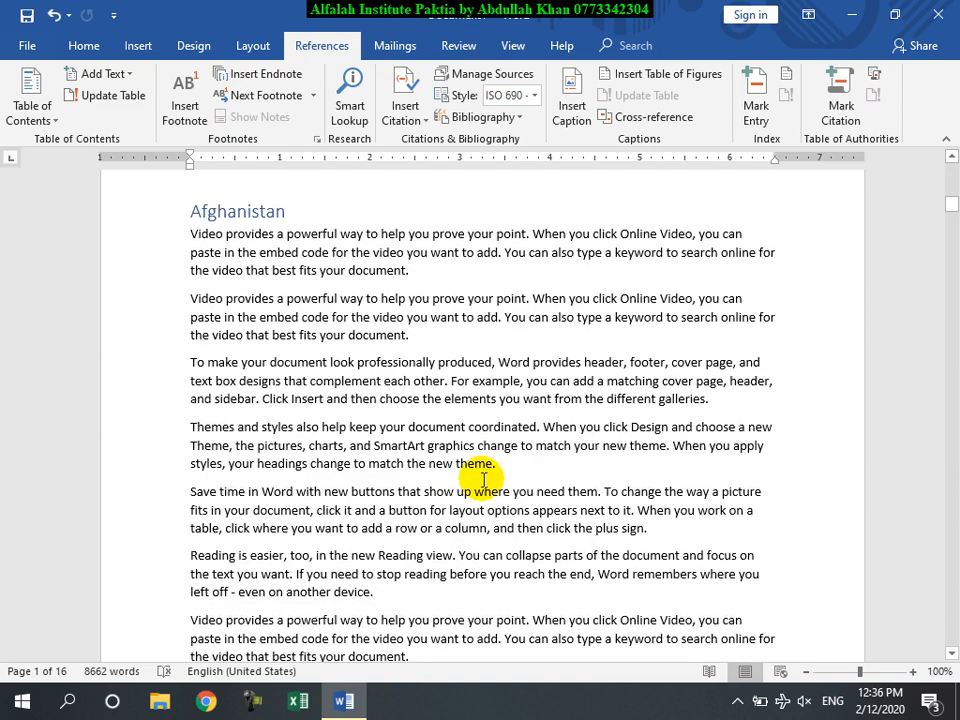
pyautogui.click(493, 252)
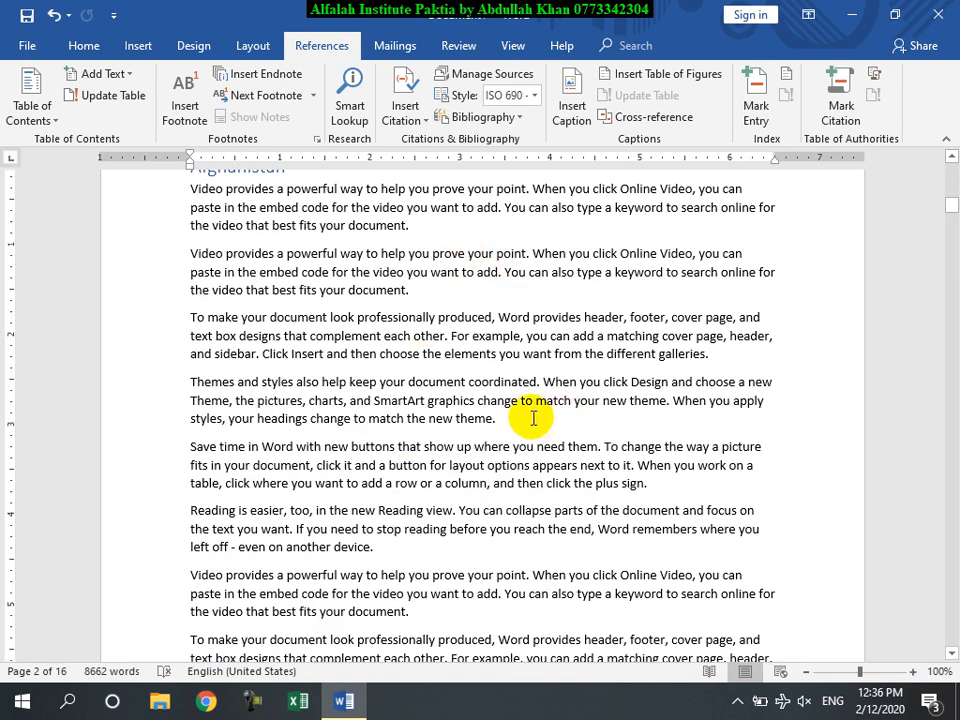
pyautogui.scroll(5, 532, 414)
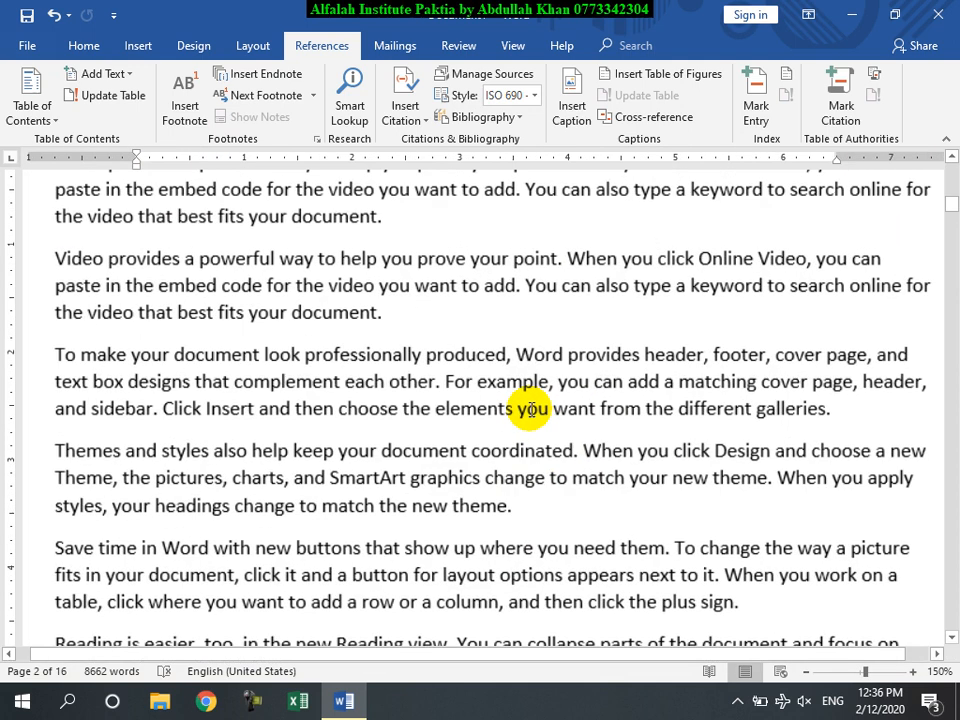
pyautogui.click(463, 260)
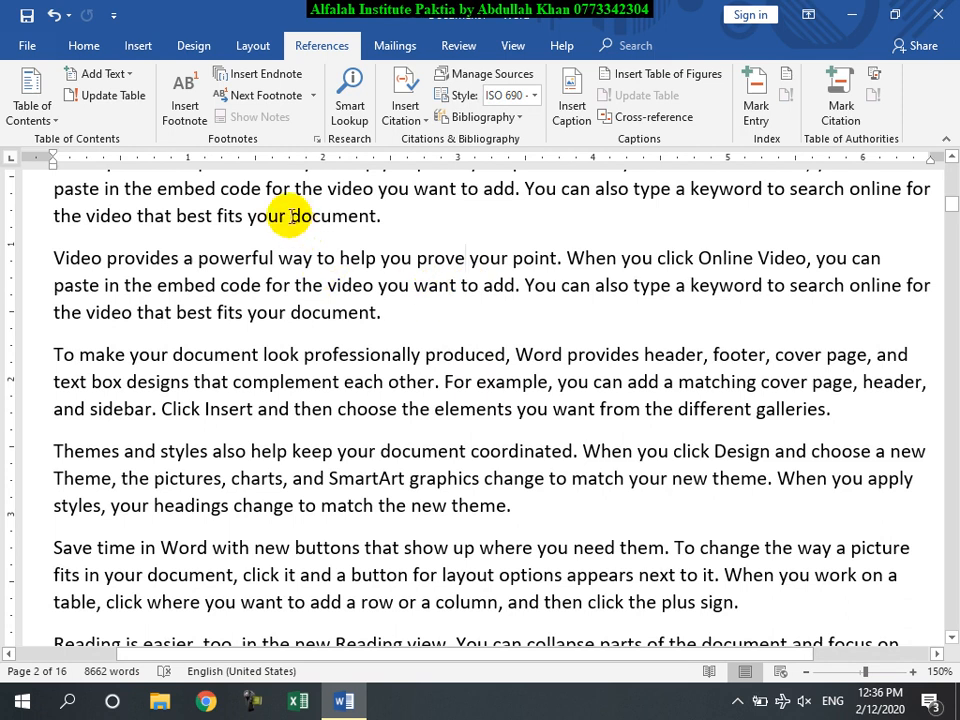
# Insert footnote 1 after 'prove' with placeholder text
pyautogui.click(176, 105)
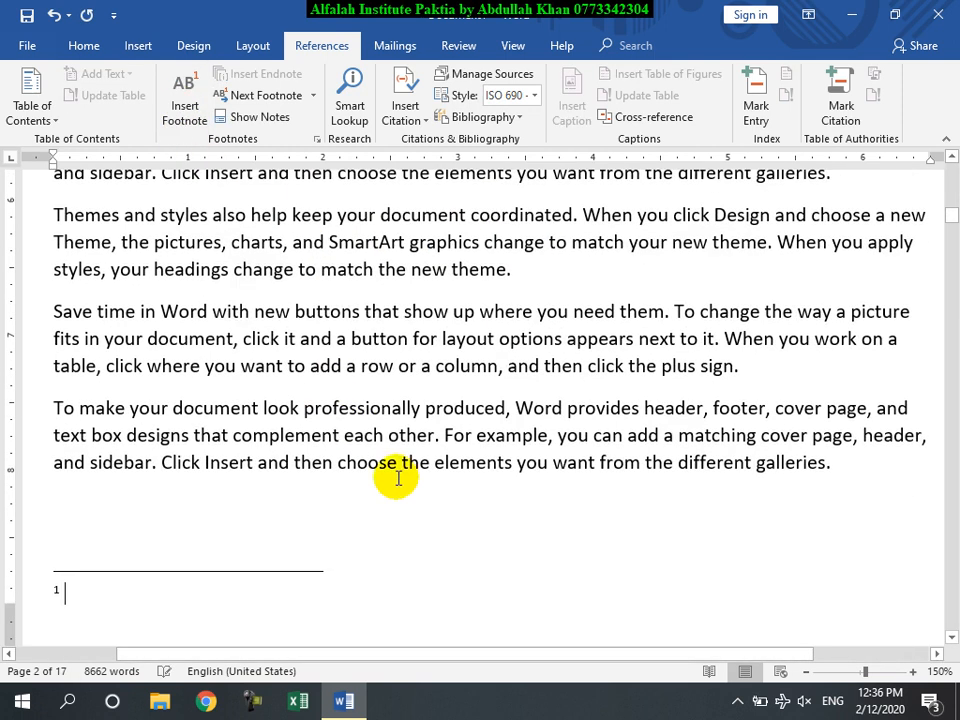
pyautogui.write('sdfasdfasdfsadfsdf asdf asdf asdf')
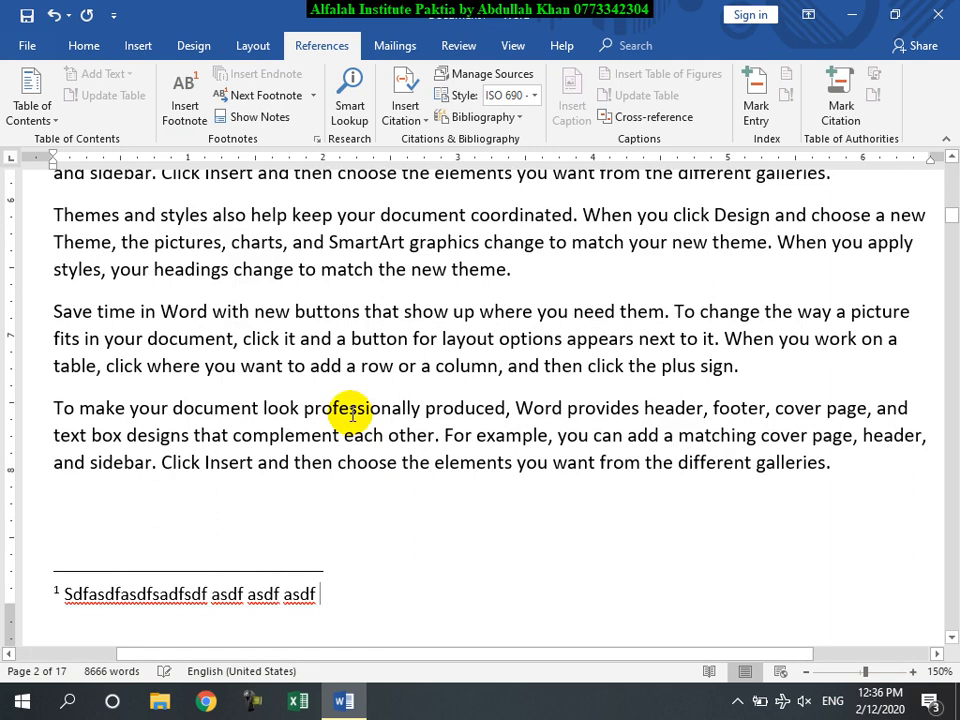
pyautogui.scroll(5, 410, 296)
pyautogui.scroll(1, 410, 296)
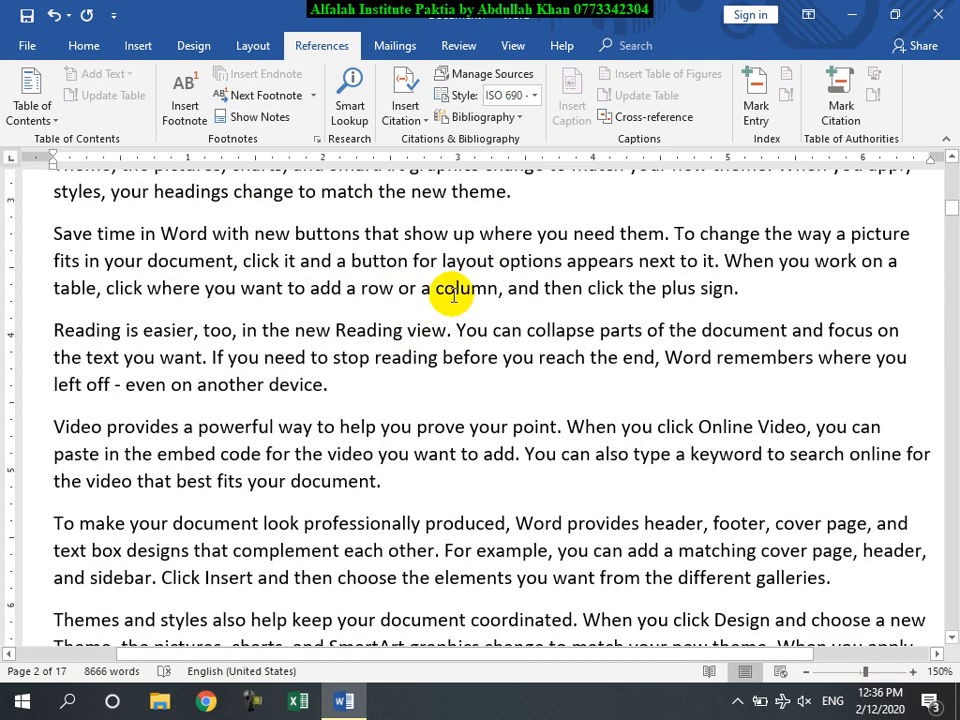
# Add a comma after 'column' and insert a second placeholder footnote there
pyautogui.click(498, 289)
pyautogui.write(',')
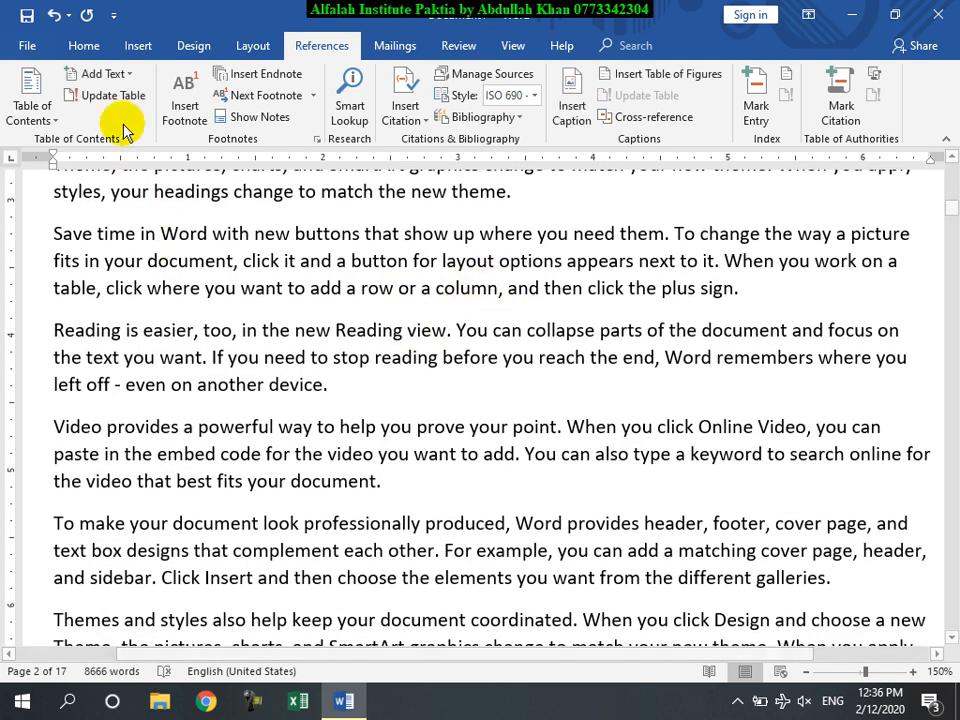
pyautogui.click(186, 100)
pyautogui.write('asd')
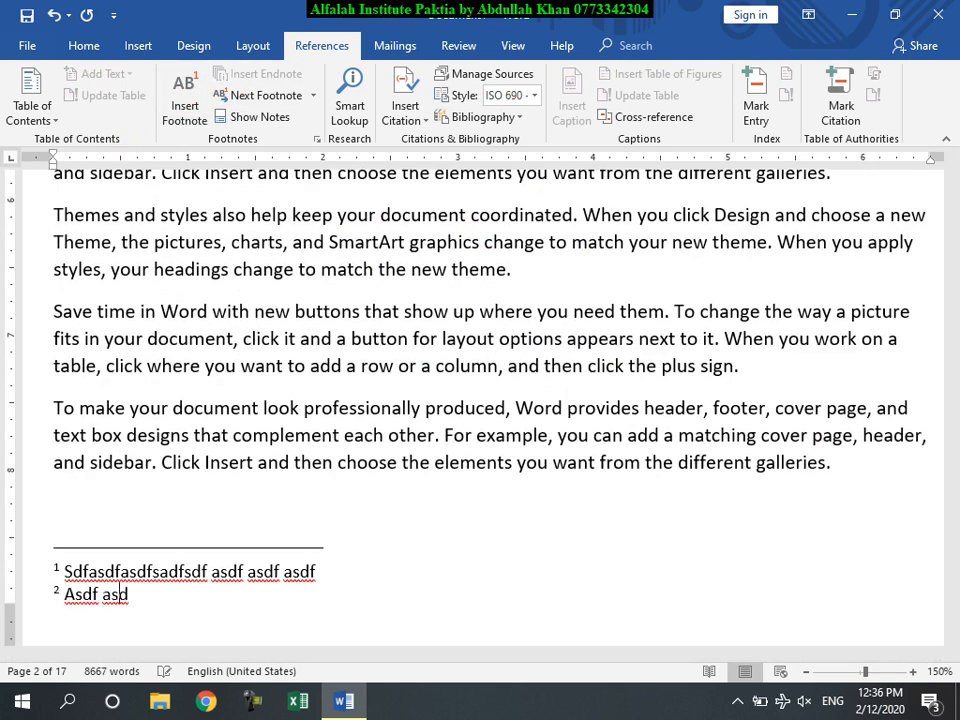
pyautogui.write('f asdfsadf asdf asdf sd')
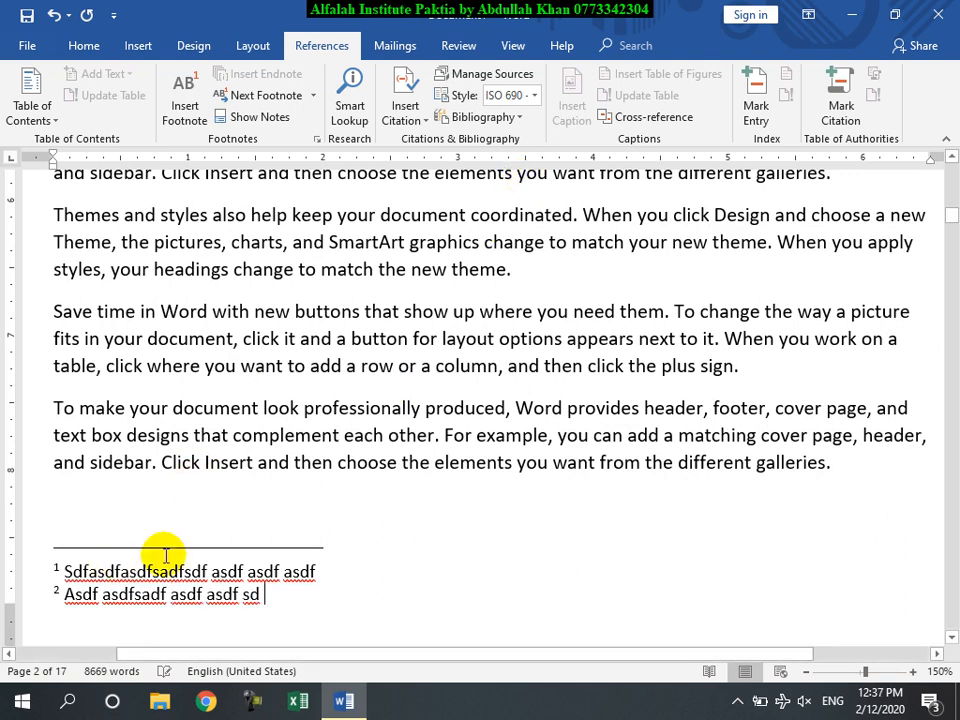
# Insert a third placeholder footnote after 'change', then place the cursor after 'point'
pyautogui.scroll(2, 500, 342)
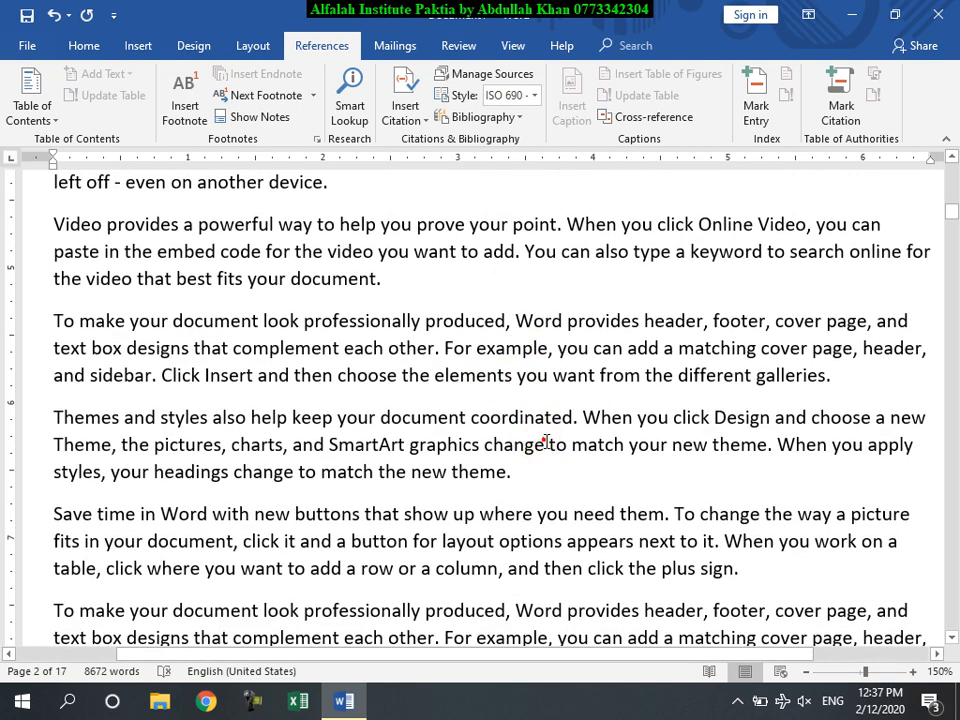
pyautogui.click(549, 444)
pyautogui.click(186, 112)
pyautogui.write('asdf asdf asdf asdfsdaf')
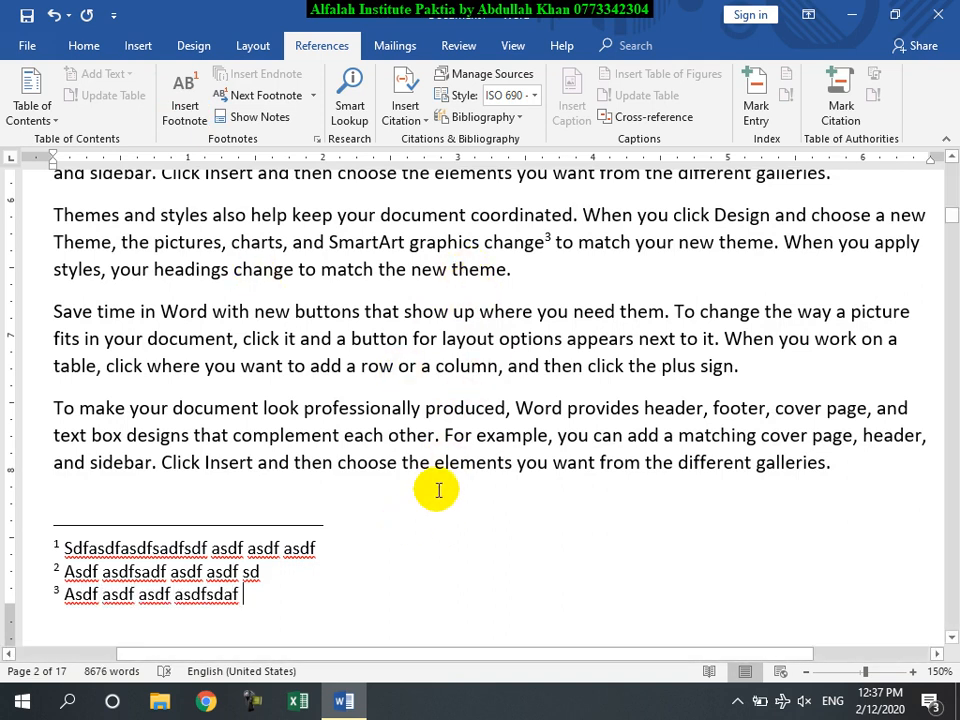
pyautogui.scroll(10, 438, 490)
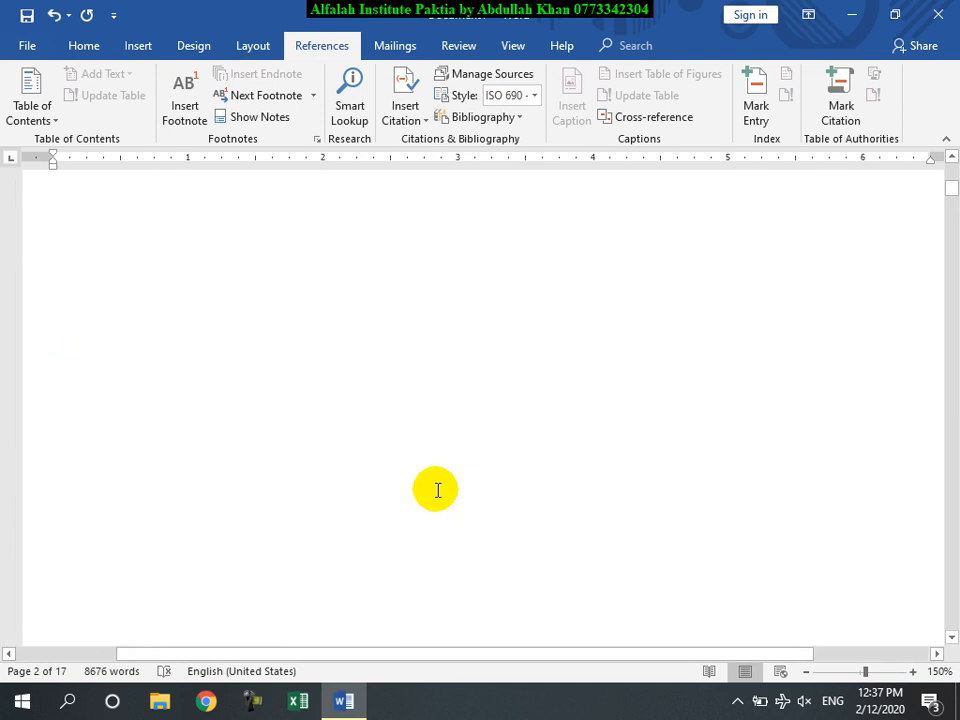
pyautogui.click(563, 350)
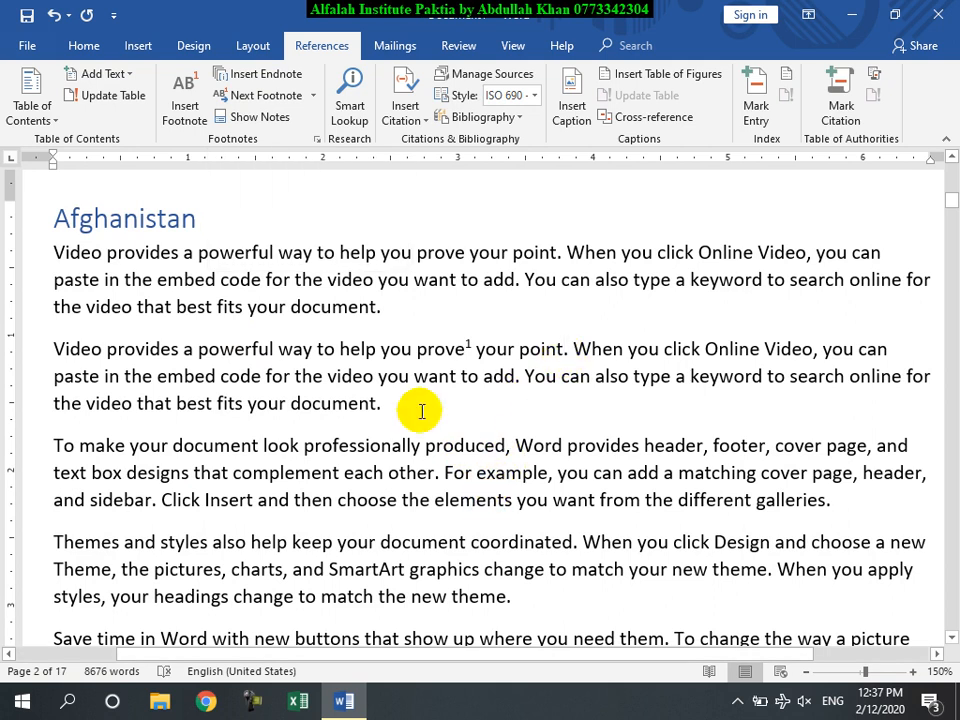
# Insert placeholder endnotes after 'point' on page 2 and at the end of a page-4 paragraph
pyautogui.click(261, 73)
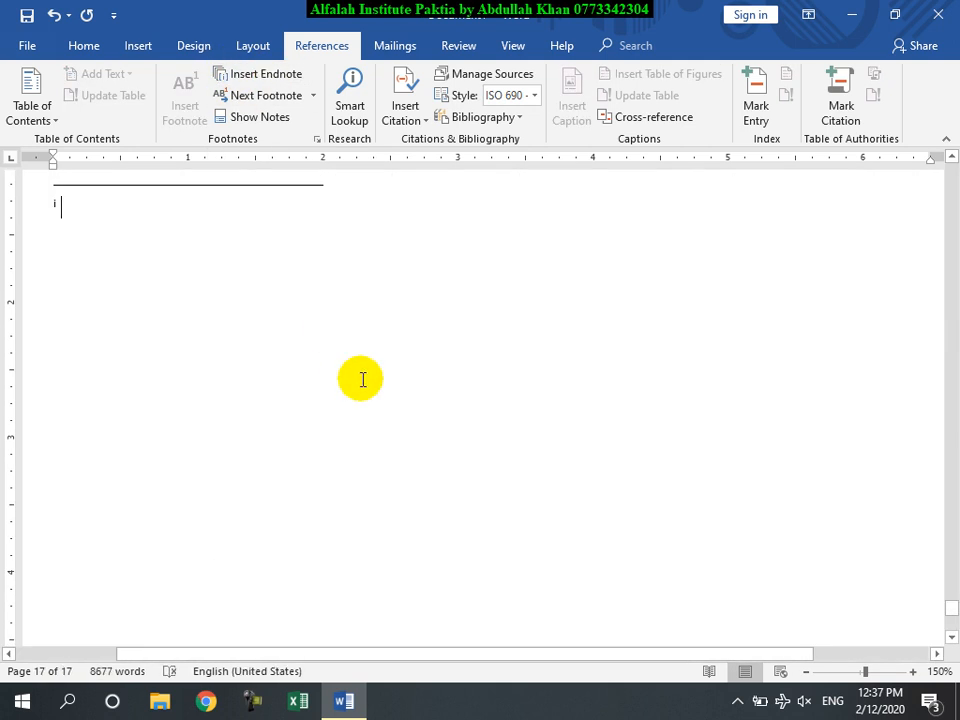
pyautogui.write('Dfas safd as fsdfasdf adsf s')
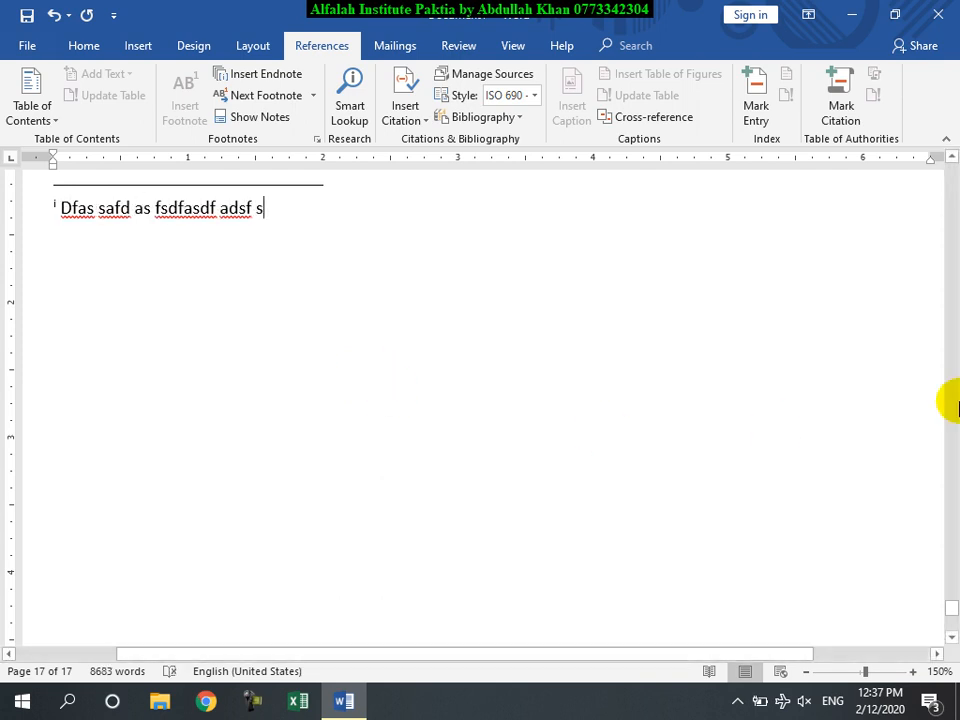
pyautogui.moveTo(950, 615); pyautogui.dragTo(947, 272)
pyautogui.click(379, 317)
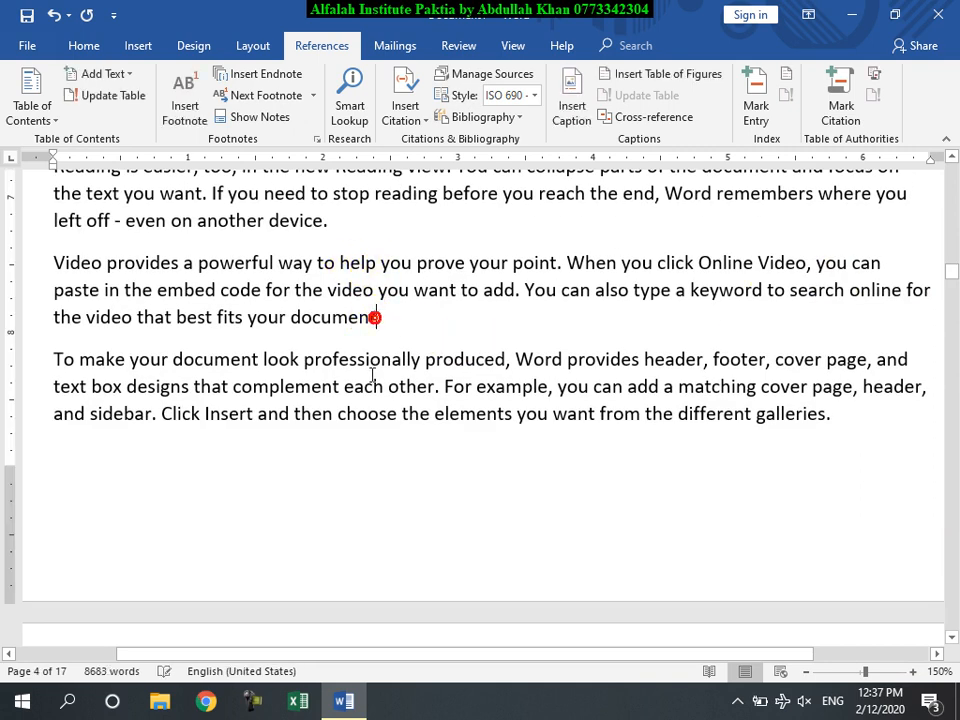
pyautogui.click(236, 80)
pyautogui.write('Asdf asdf asdf asdf asfd')
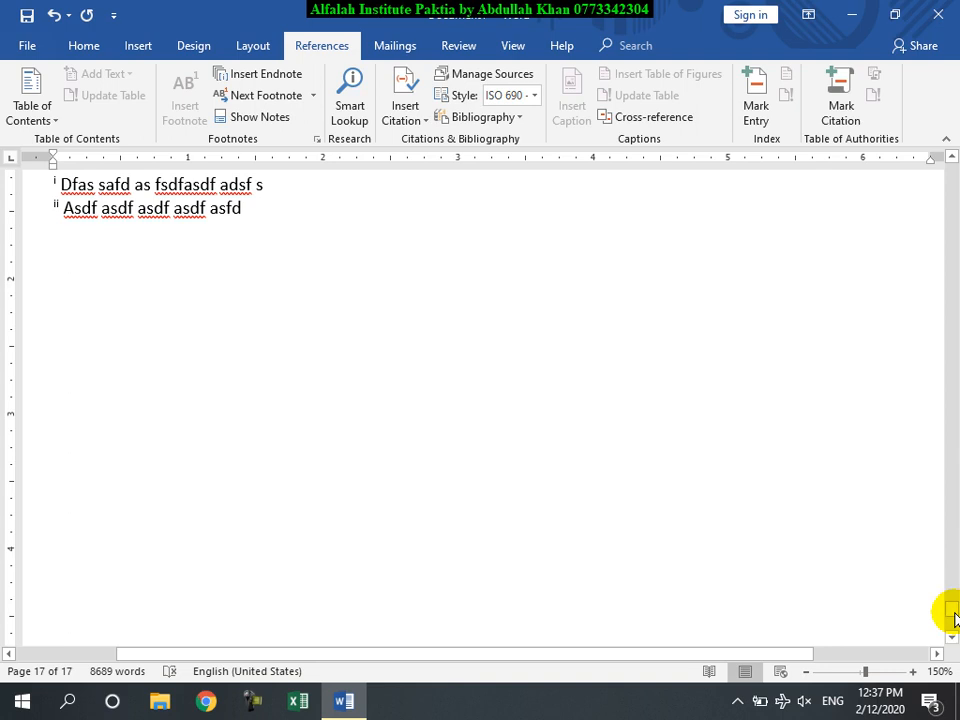
pyautogui.moveTo(949, 612); pyautogui.dragTo(949, 420)
# Replace a stray footnote with a third placeholder endnote after 'reading', then return to the table of contents
pyautogui.click(434, 457)
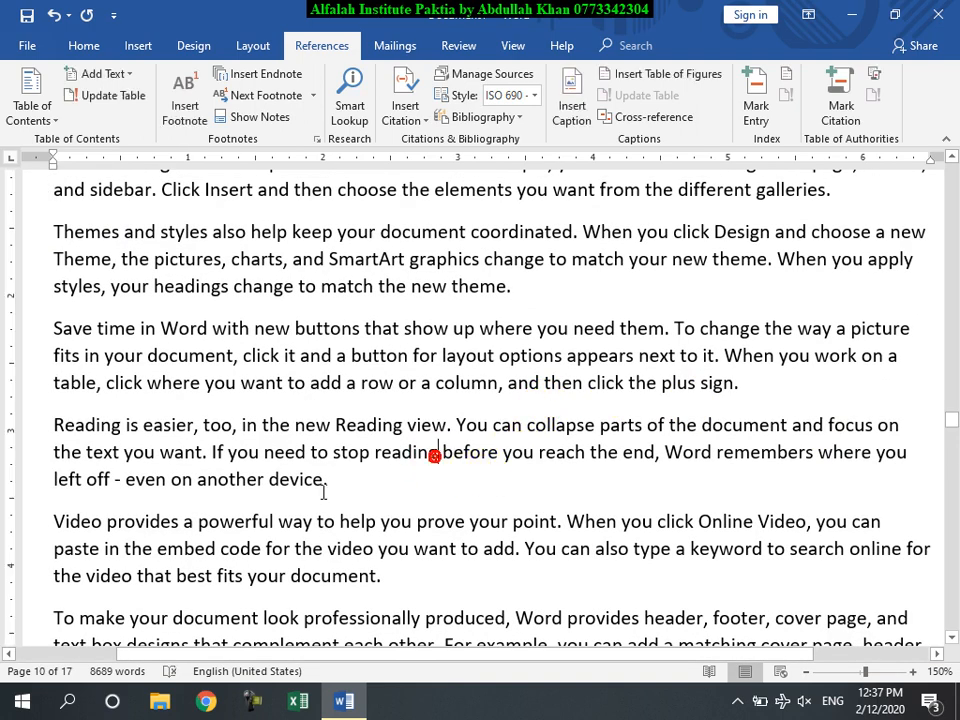
pyautogui.click(180, 110)
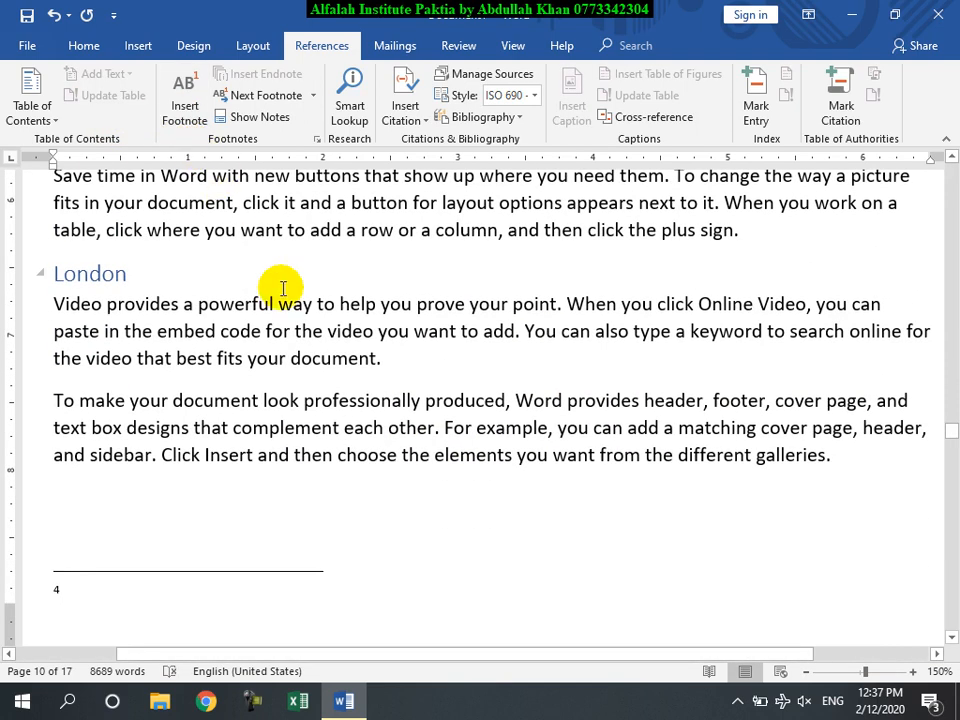
pyautogui.hotkey('ctrl', 'z')
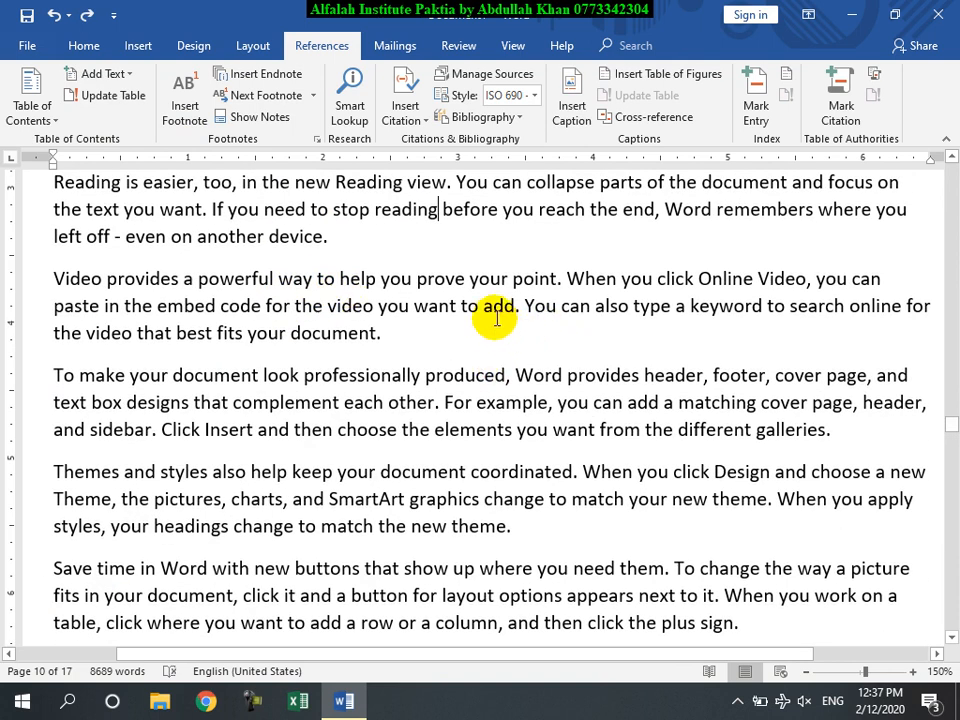
pyautogui.click(255, 73)
pyautogui.write('asdf asdf sadfs fasdf')
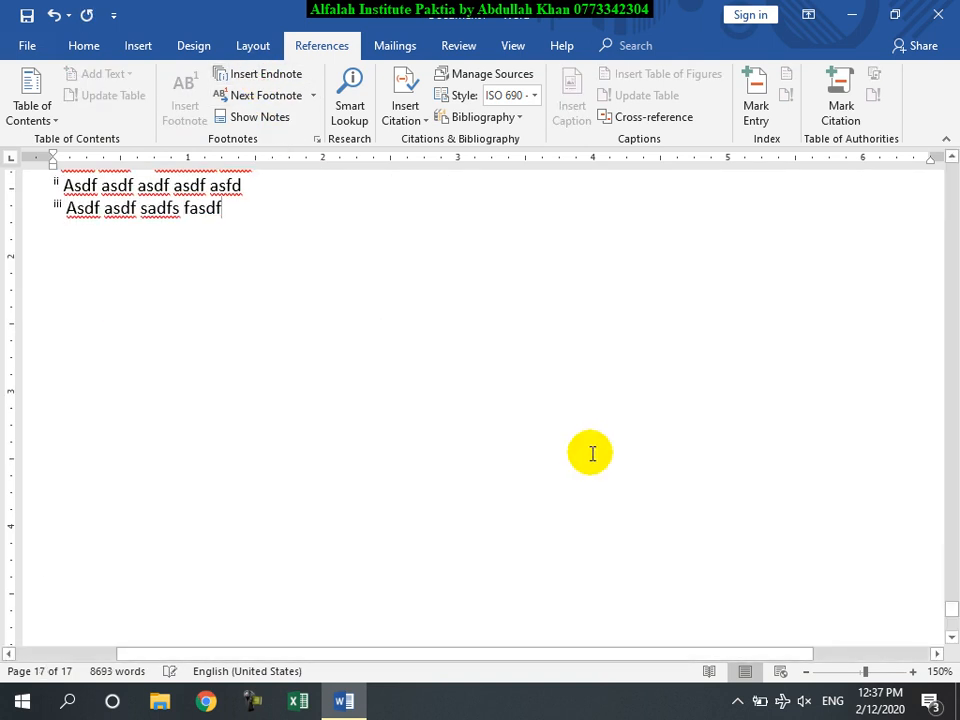
pyautogui.moveTo(949, 598); pyautogui.dragTo(922, 176)
pyautogui.scroll(3, 900, 195)
pyautogui.click(315, 347)
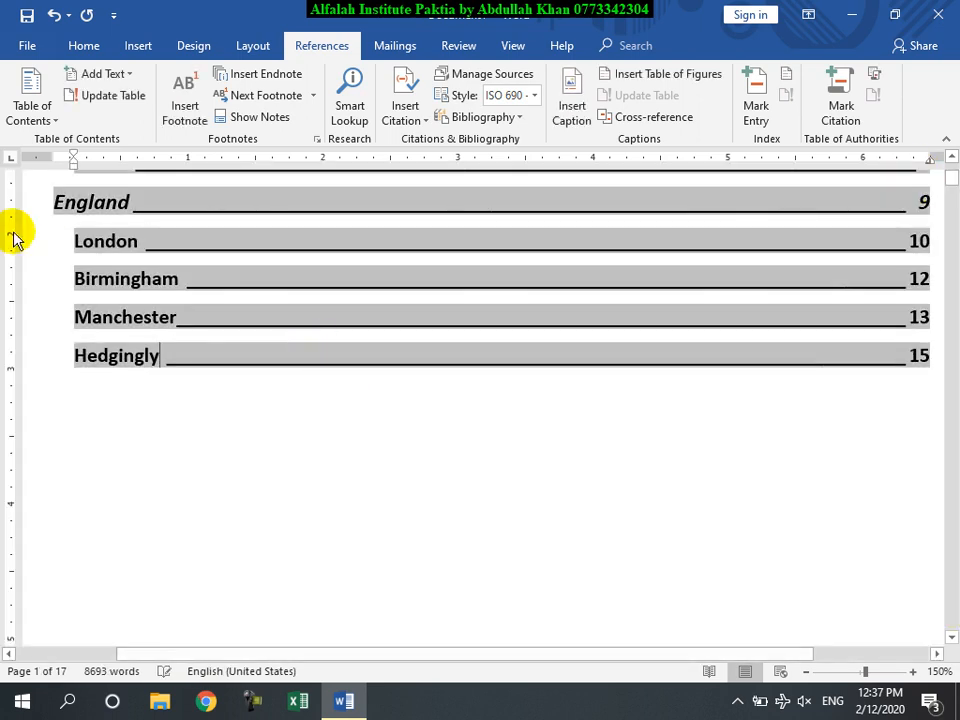
# Step forward through footnote references 1 to 3 with Next Footnote
pyautogui.click(262, 97)
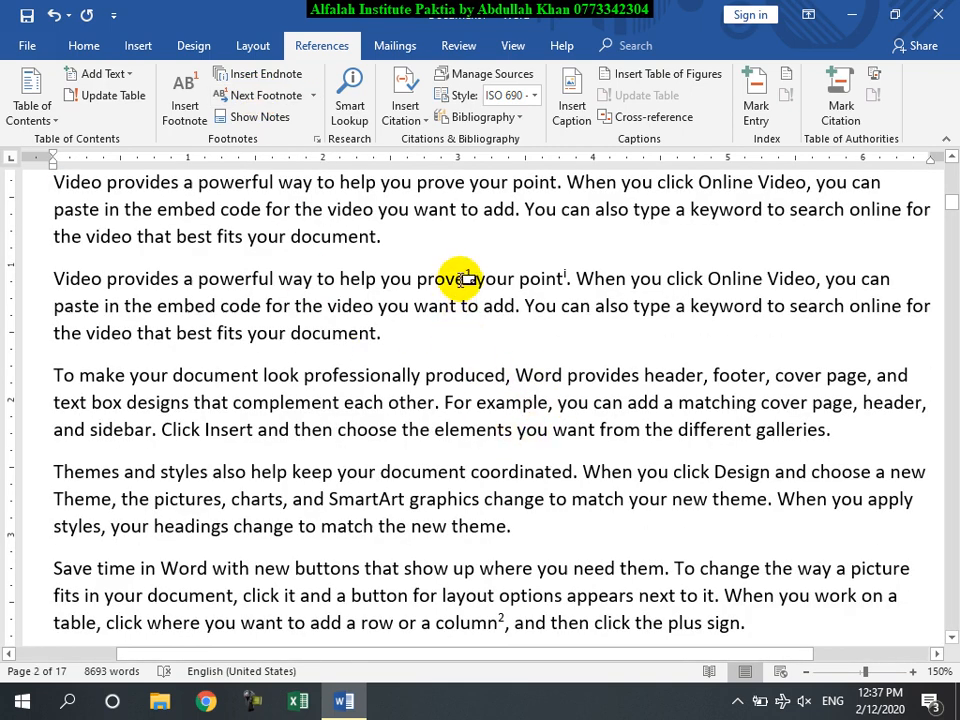
pyautogui.moveTo(466, 278)
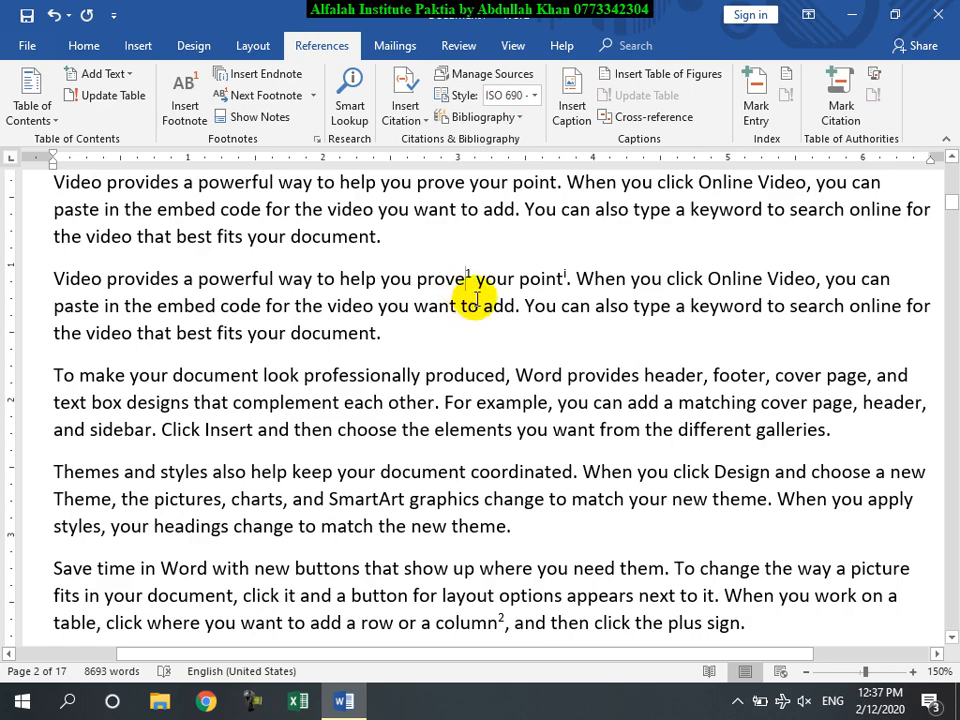
pyautogui.scroll(-8, 480, 310)
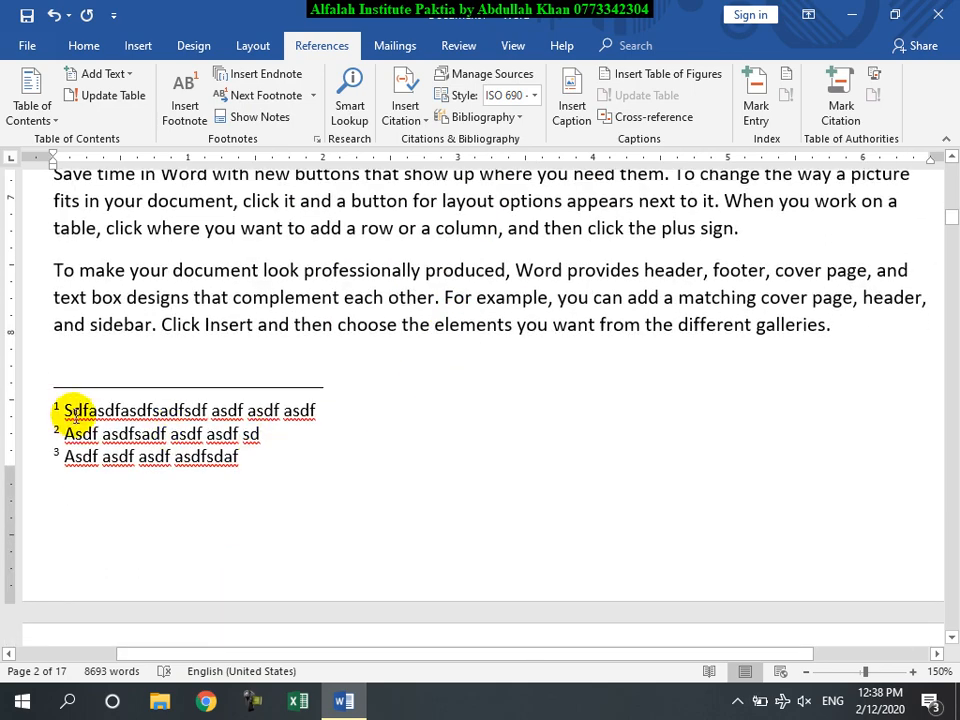
pyautogui.scroll(8, 435, 369)
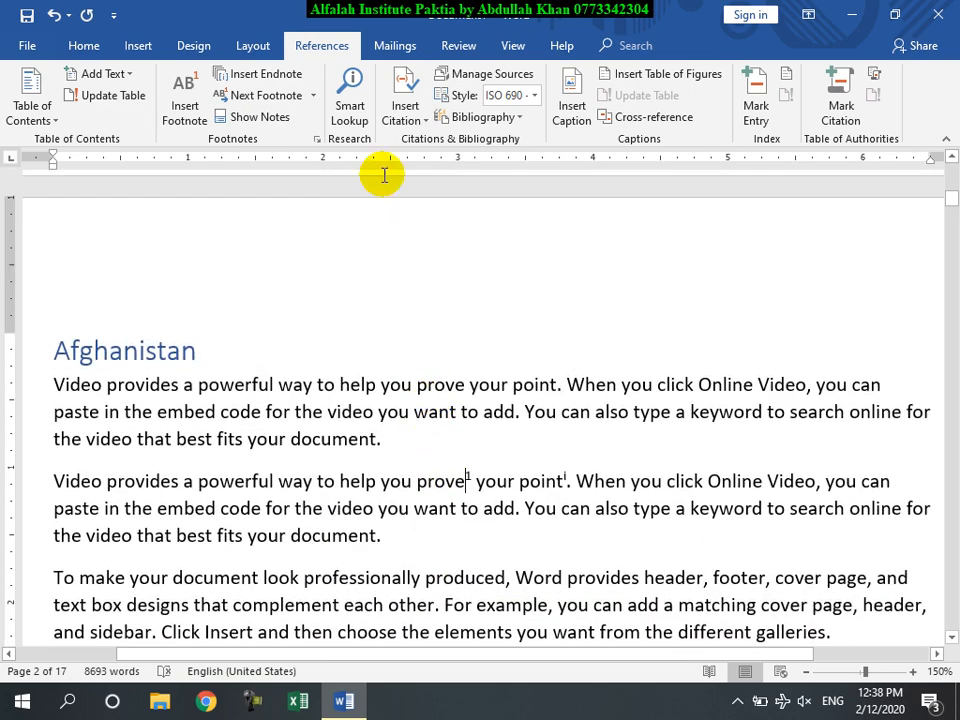
pyautogui.click(254, 97)
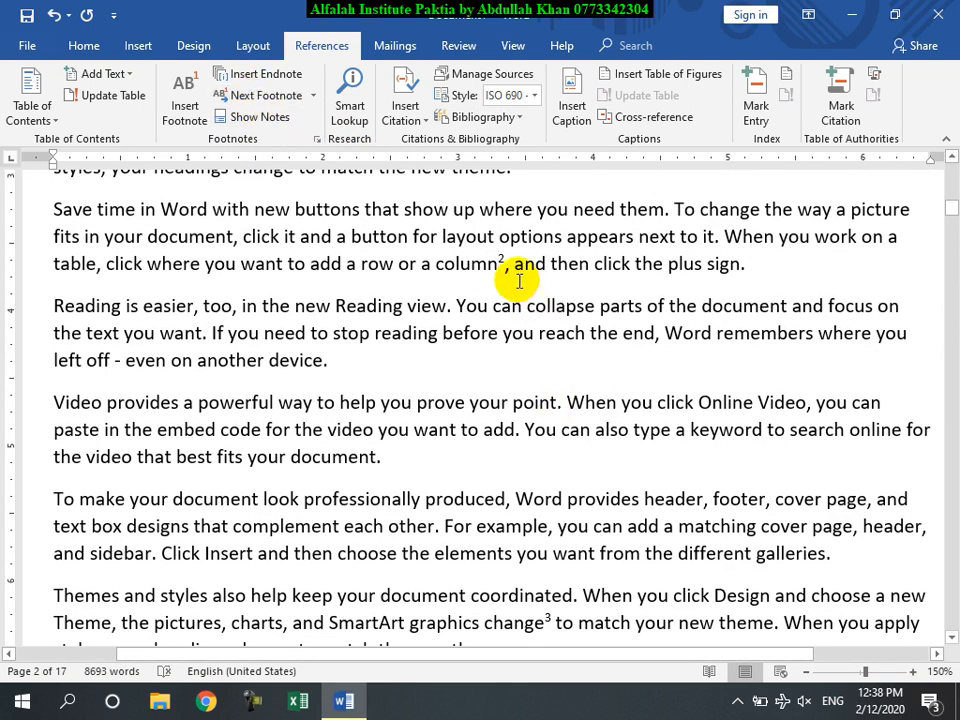
pyautogui.click(247, 95)
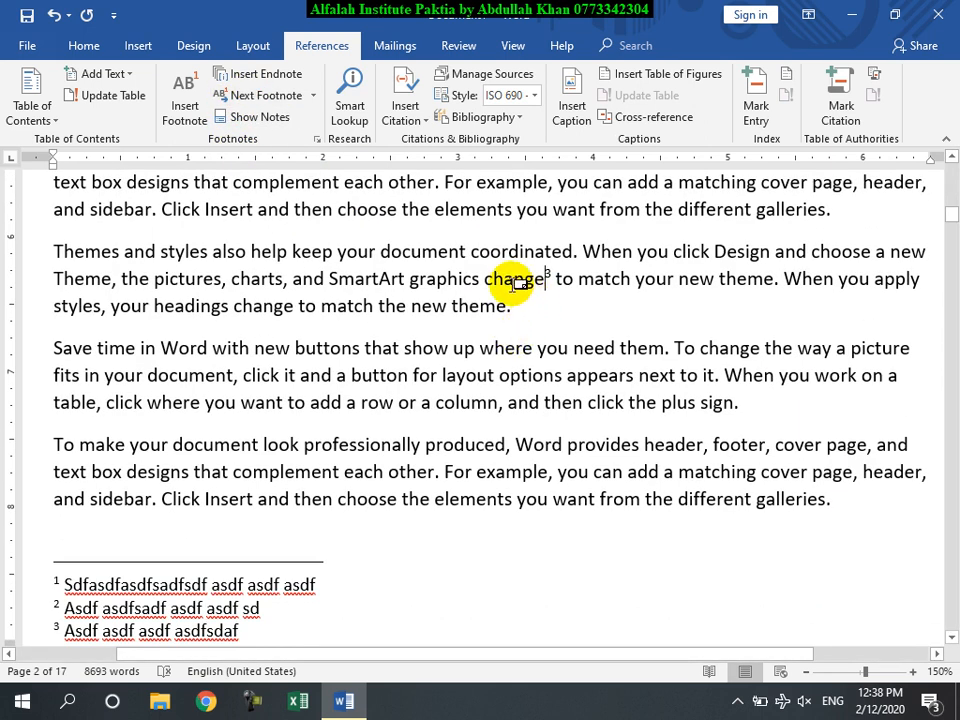
pyautogui.click(312, 96)
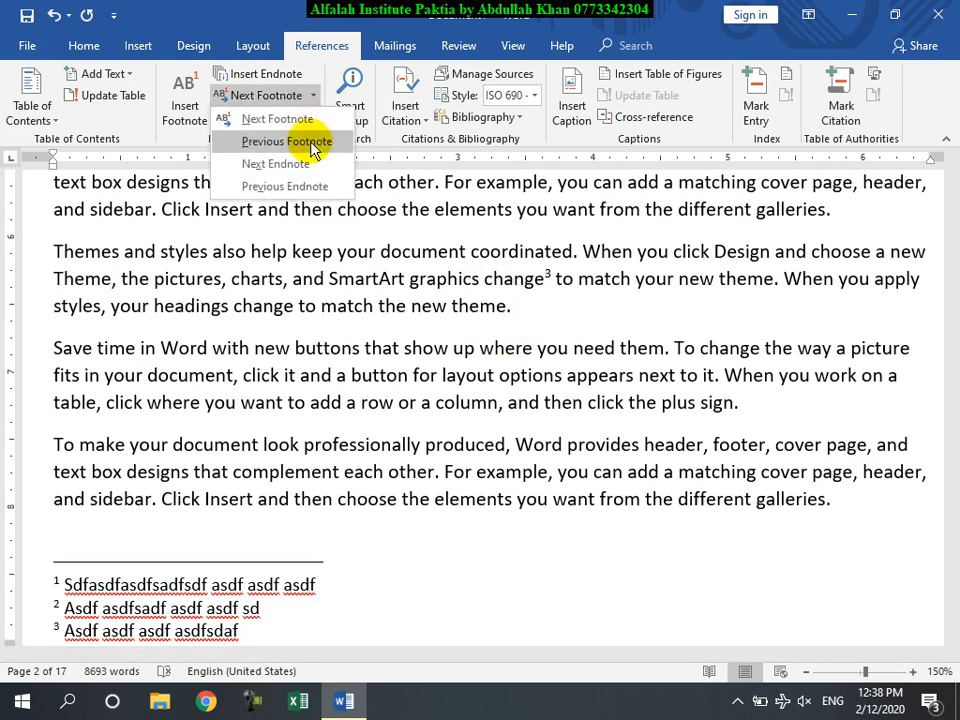
# Move back through footnotes 2 and 1, step between endnotes, then request Show Notes
pyautogui.click(313, 141)
pyautogui.click(313, 96)
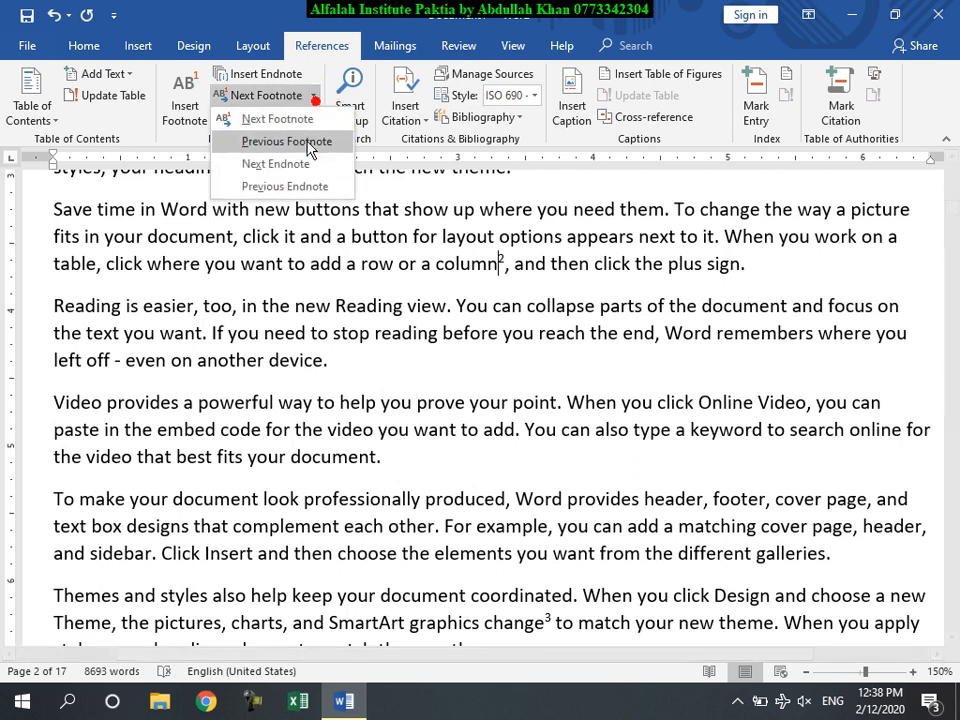
pyautogui.click(308, 148)
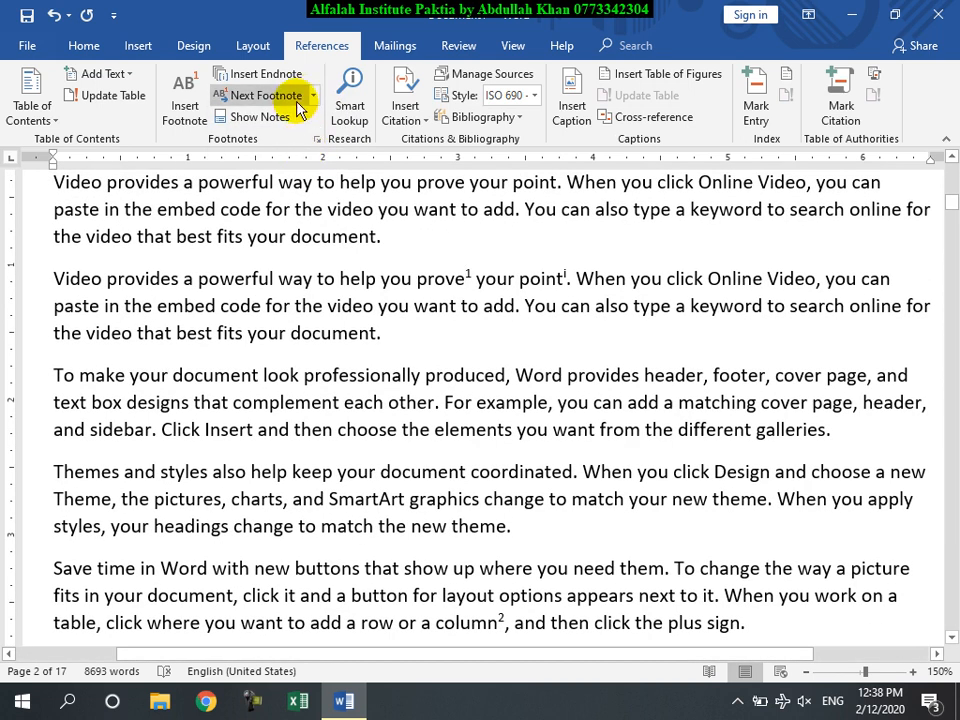
pyautogui.click(313, 95)
pyautogui.click(295, 163)
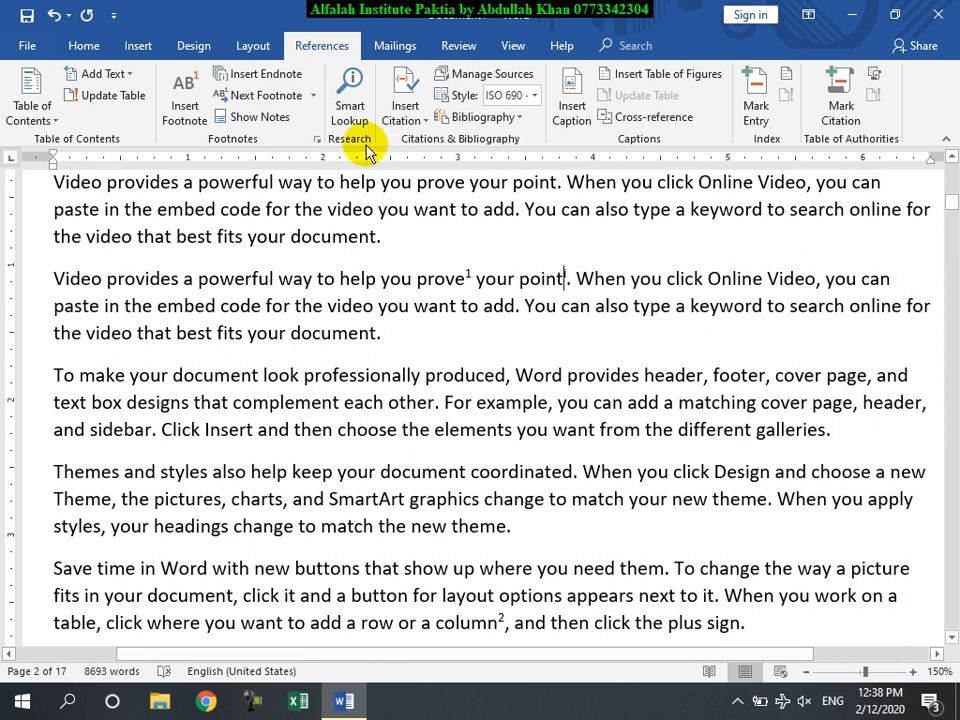
pyautogui.click(313, 96)
pyautogui.click(300, 163)
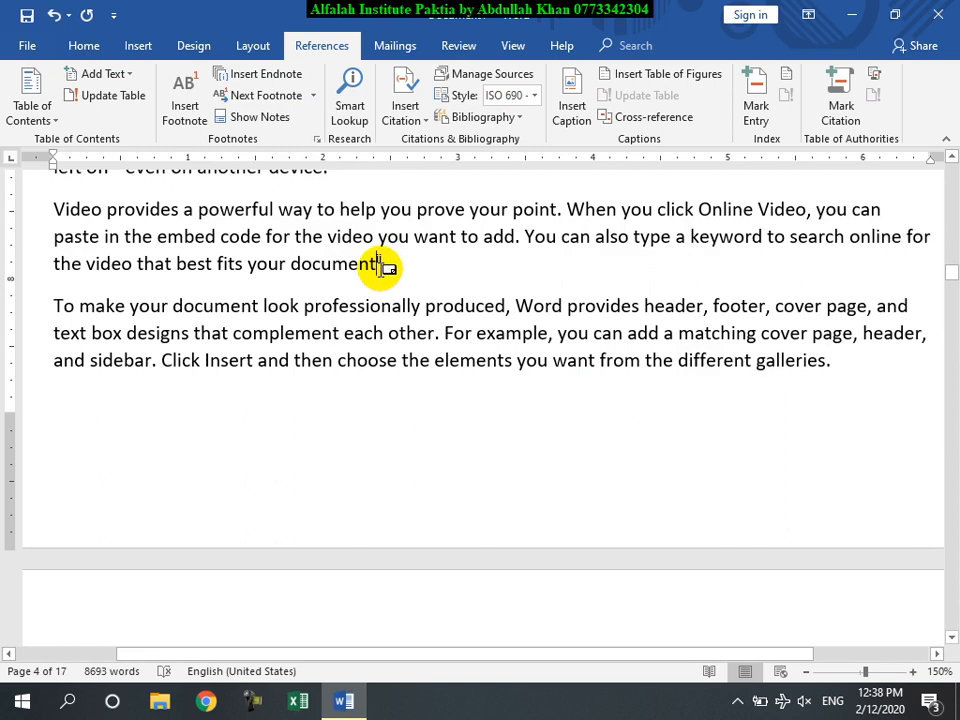
pyautogui.click(313, 97)
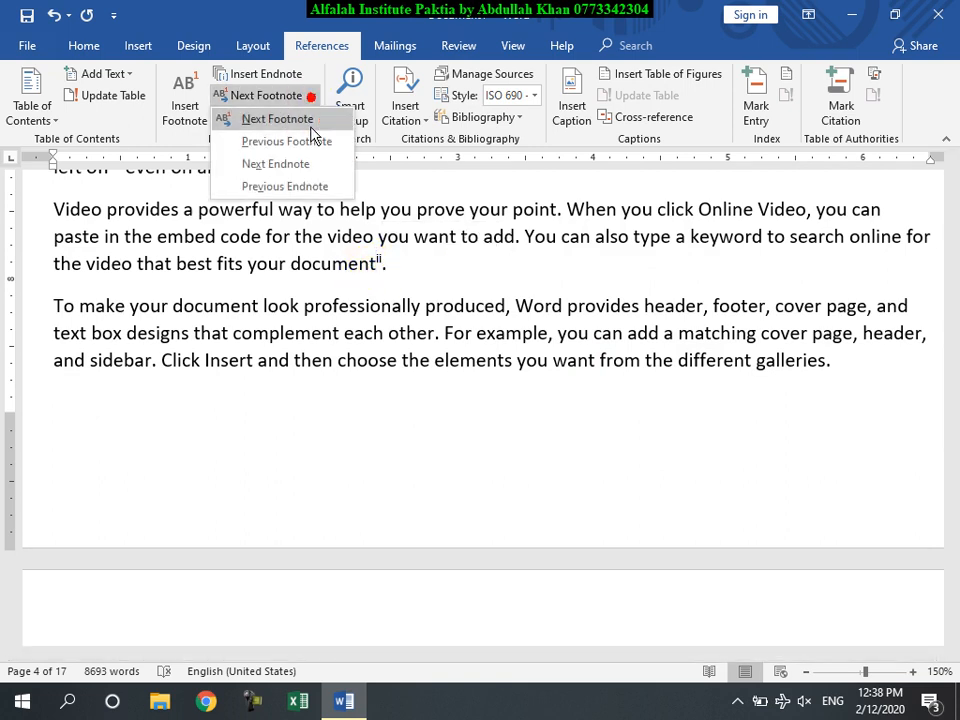
pyautogui.click(298, 187)
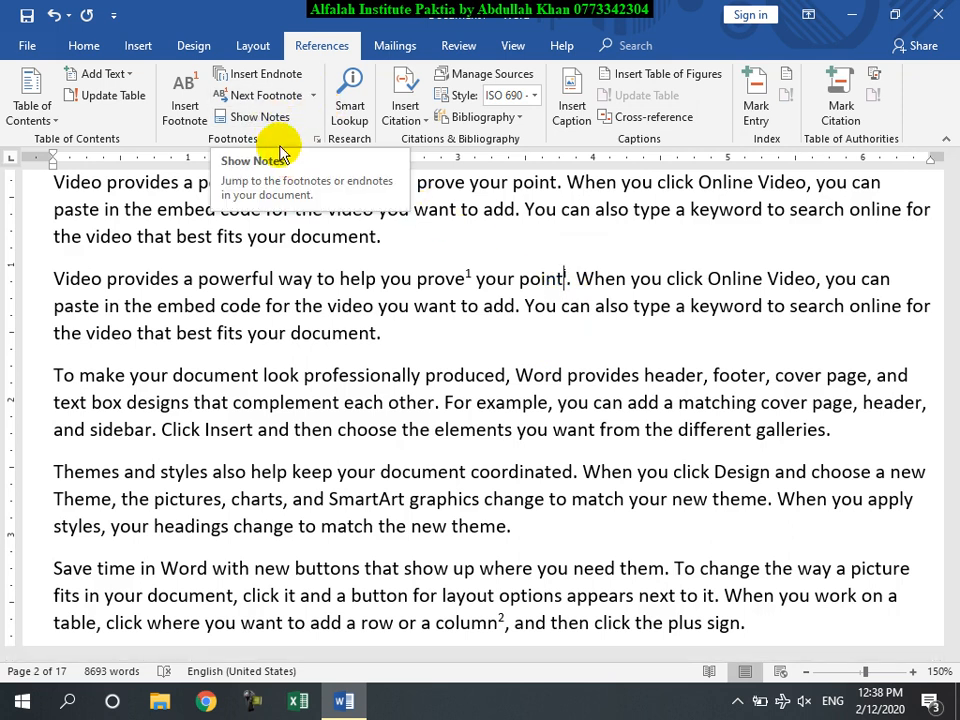
pyautogui.click(264, 118)
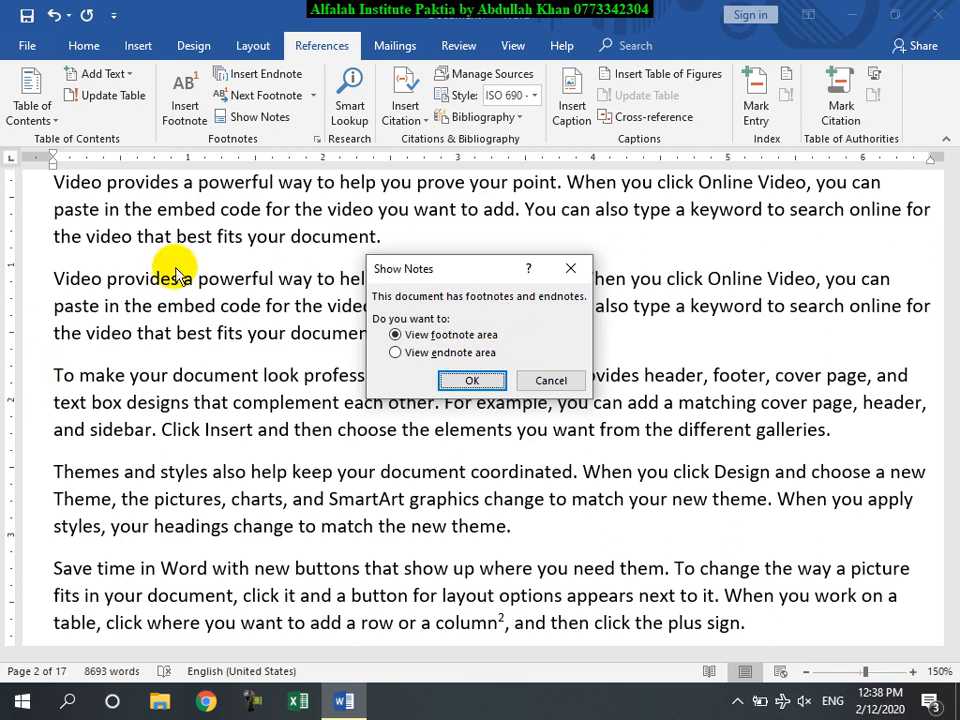
# View the footnote area showing footnotes 1–3 on page 2
pyautogui.click(470, 381)
pyautogui.scroll(2, 345, 302)
pyautogui.scroll(1, 345, 302)
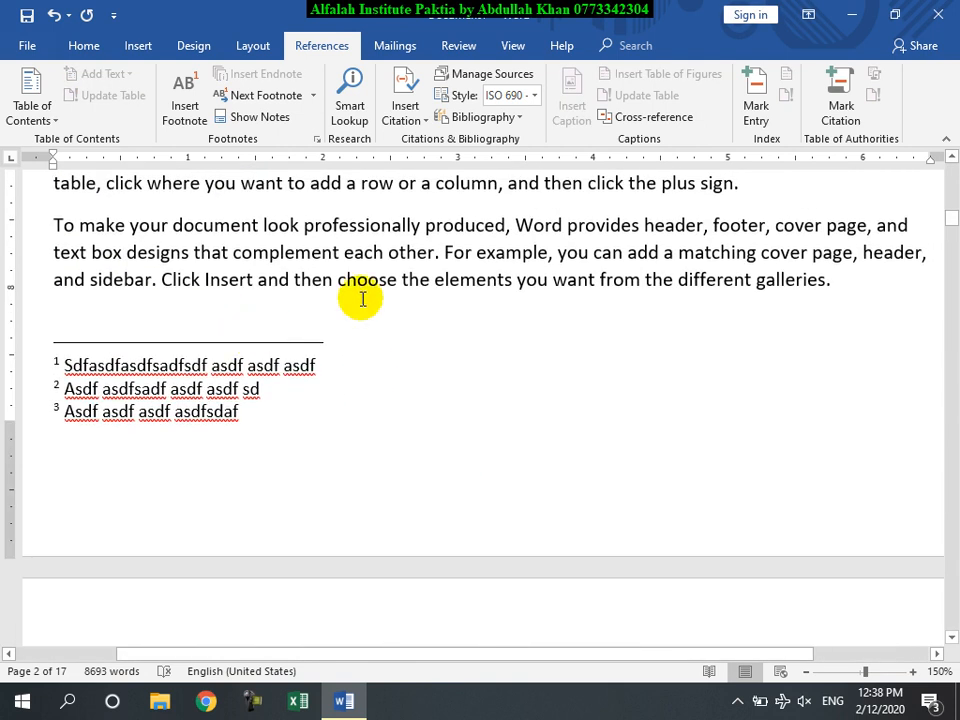
pyautogui.click(436, 252)
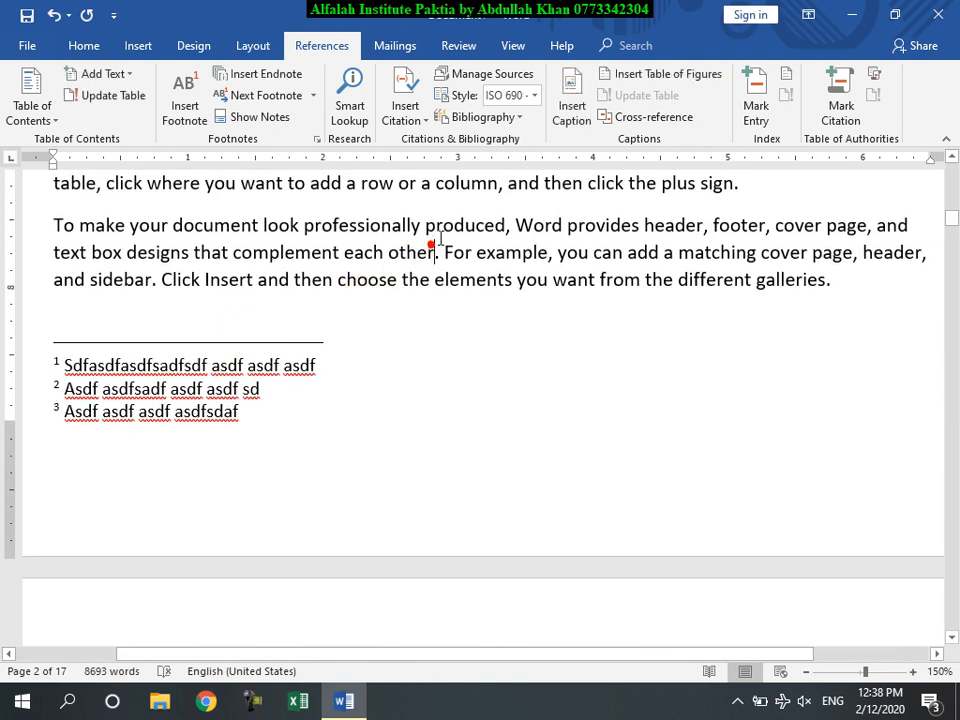
# Switch to the endnote area to view endnotes i–iii on page 17
pyautogui.click(258, 118)
pyautogui.click(437, 356)
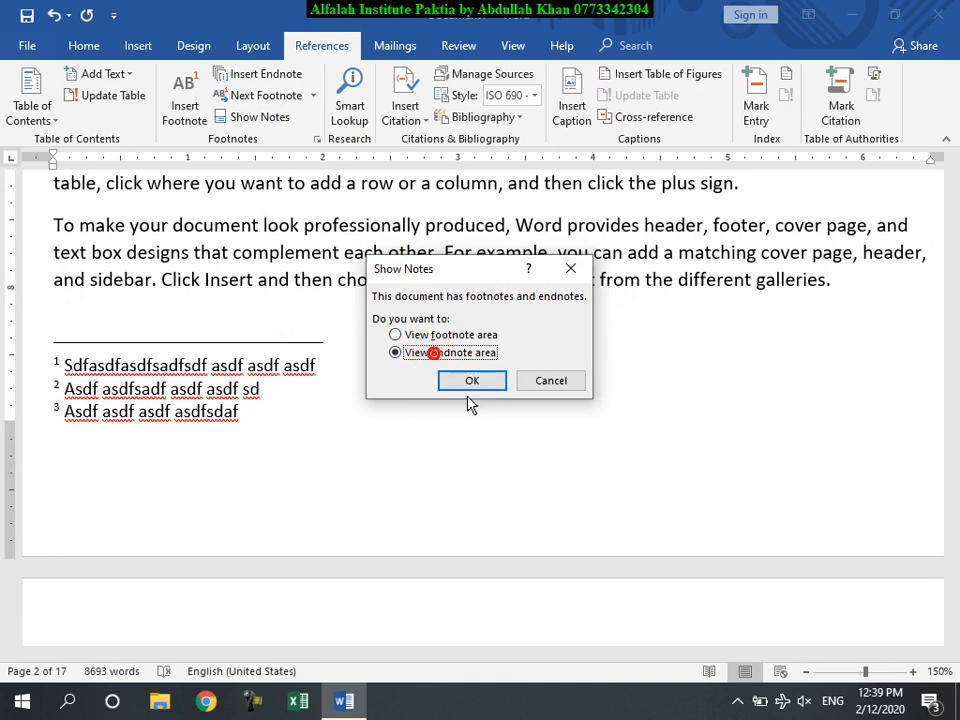
pyautogui.click(472, 380)
pyautogui.scroll(2, 330, 349)
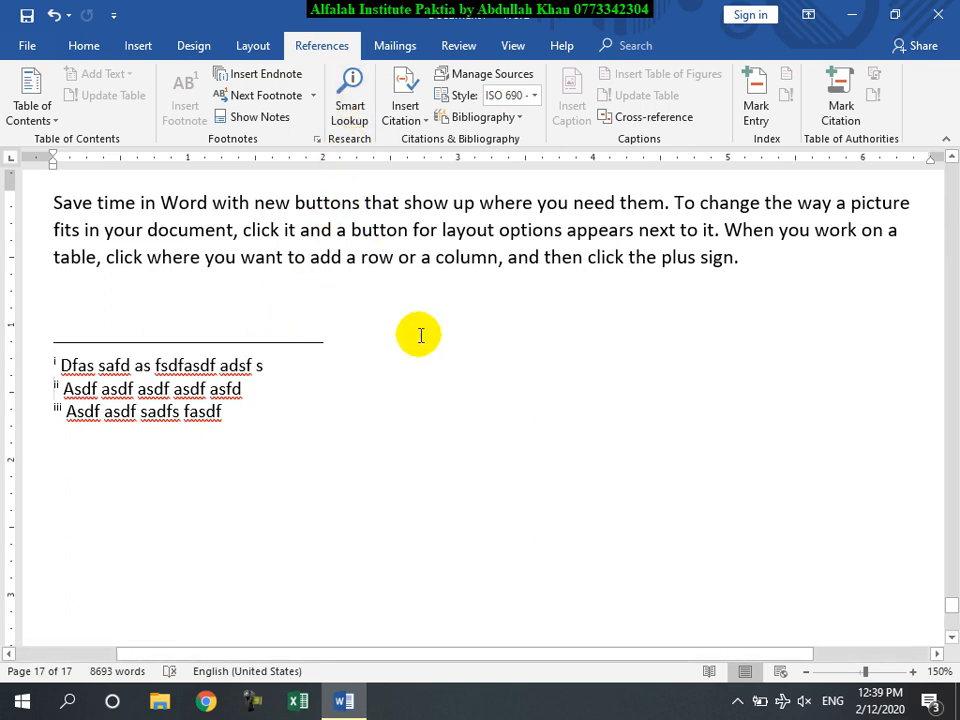
pyautogui.scroll(15, 469, 420)
pyautogui.scroll(6, 465, 410)
# Scroll back to page 2's Afghanistan paragraphs and select the word 'example'
pyautogui.click(466, 317)
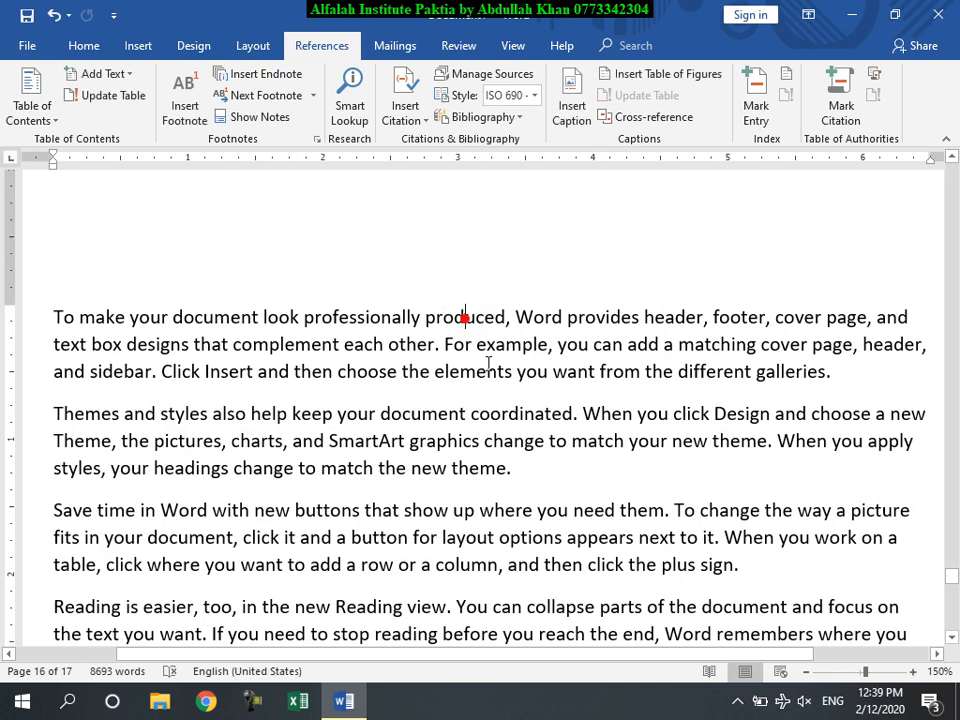
pyautogui.moveTo(949, 574); pyautogui.dragTo(930, 170)
pyautogui.scroll(-15, 700, 385)
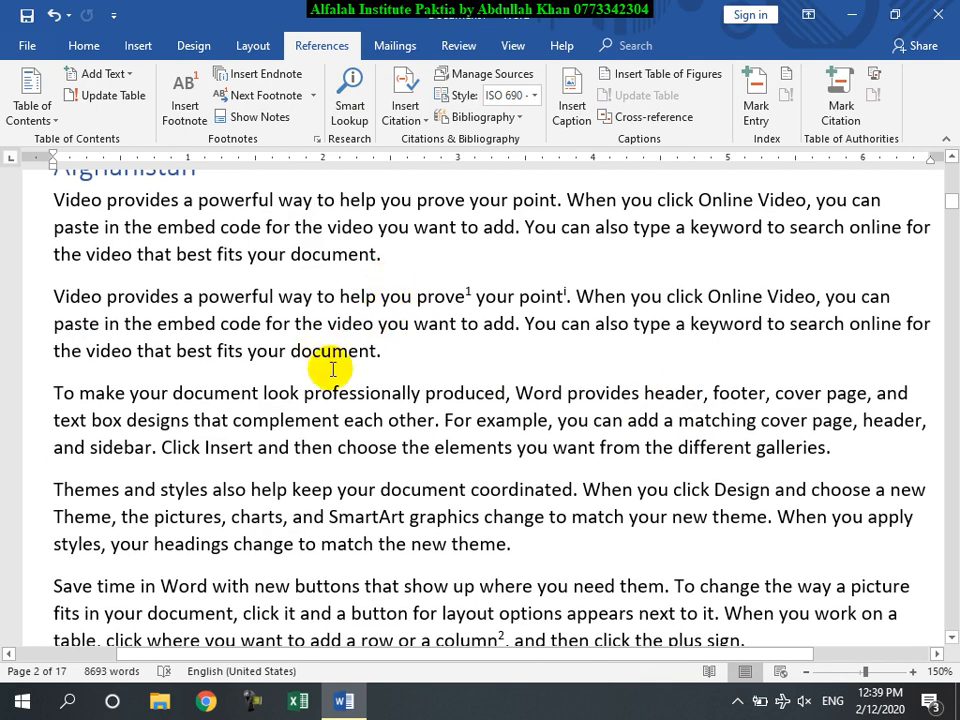
pyautogui.doubleClick(514, 420)
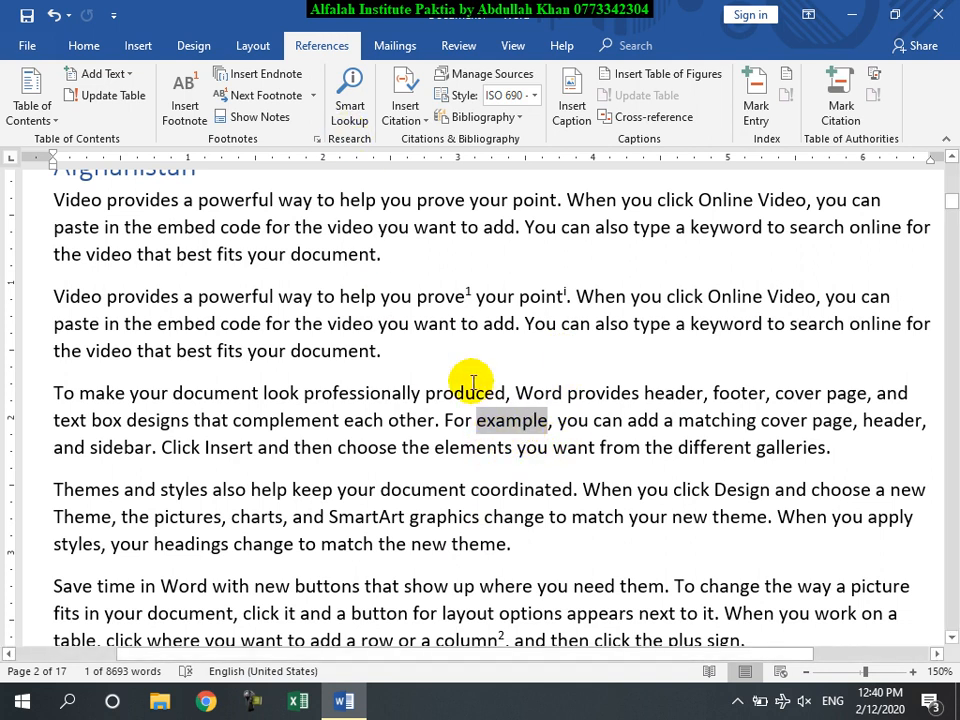
pyautogui.click(349, 88)
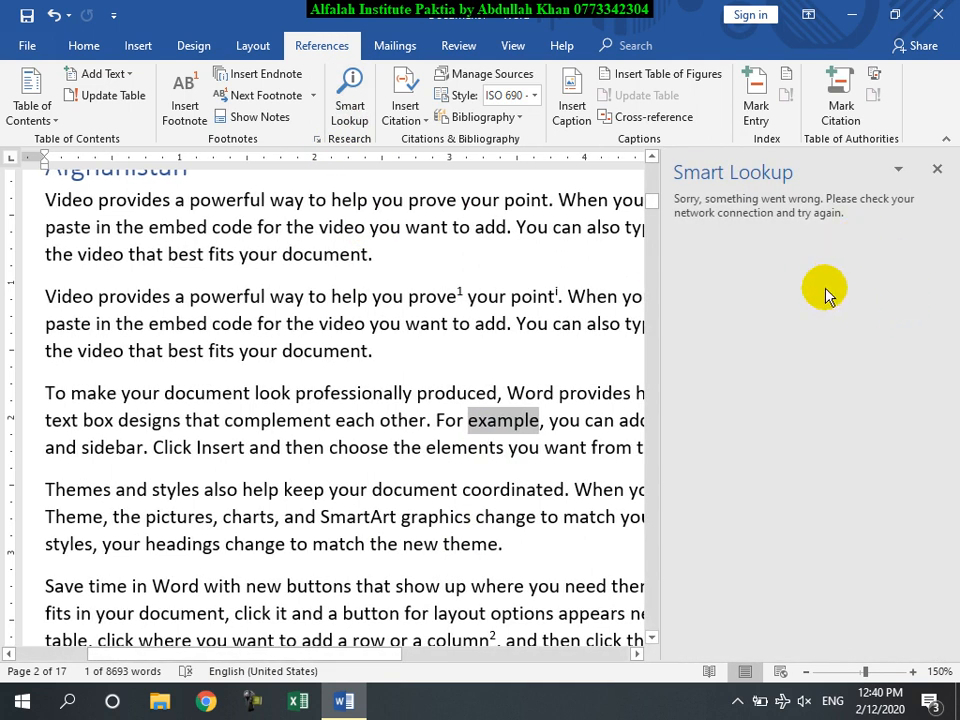
pyautogui.click(936, 169)
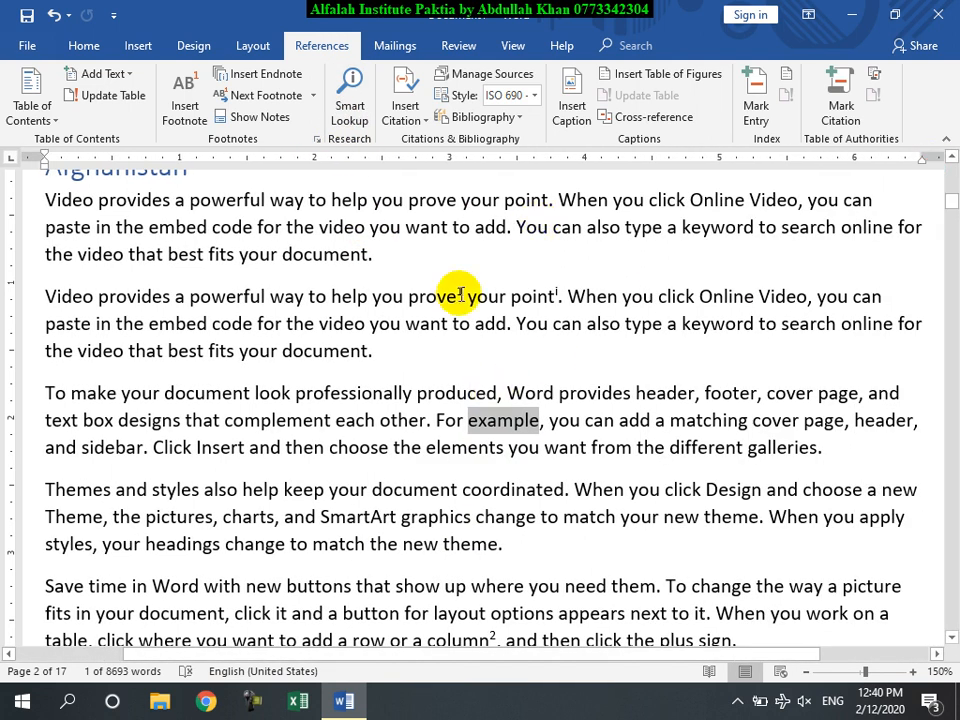
pyautogui.click(459, 45)
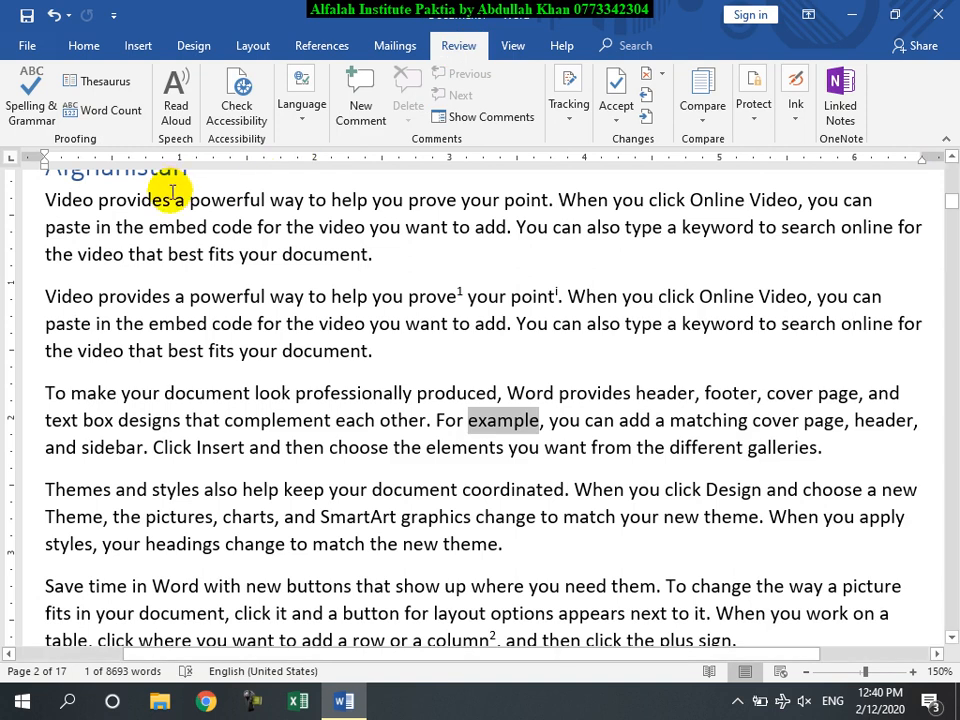
pyautogui.click(98, 88)
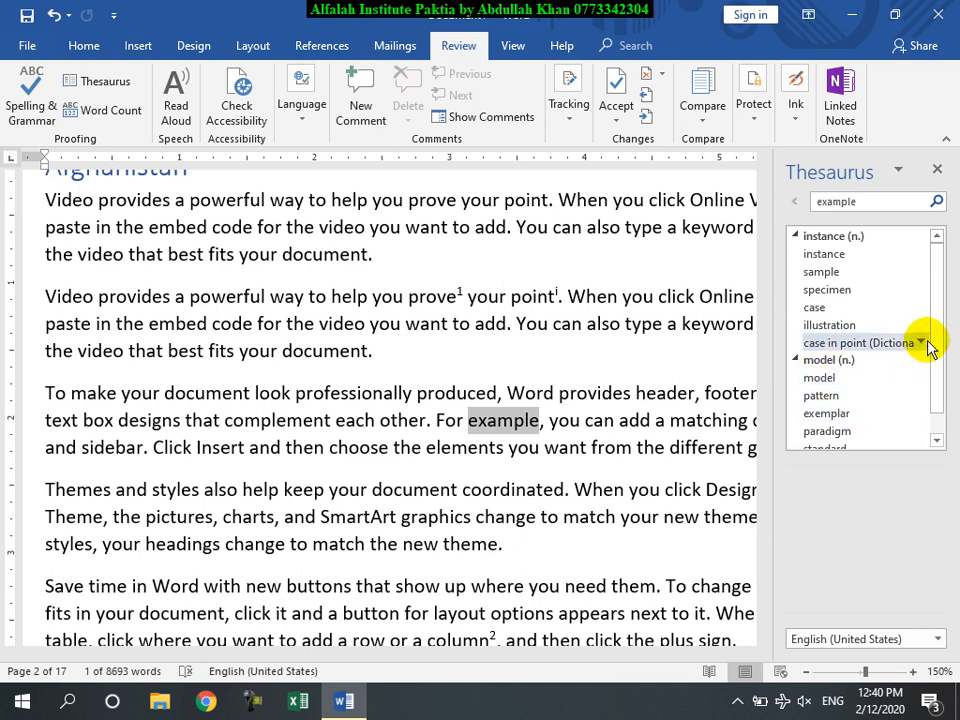
pyautogui.moveTo(935, 341); pyautogui.dragTo(932, 395)
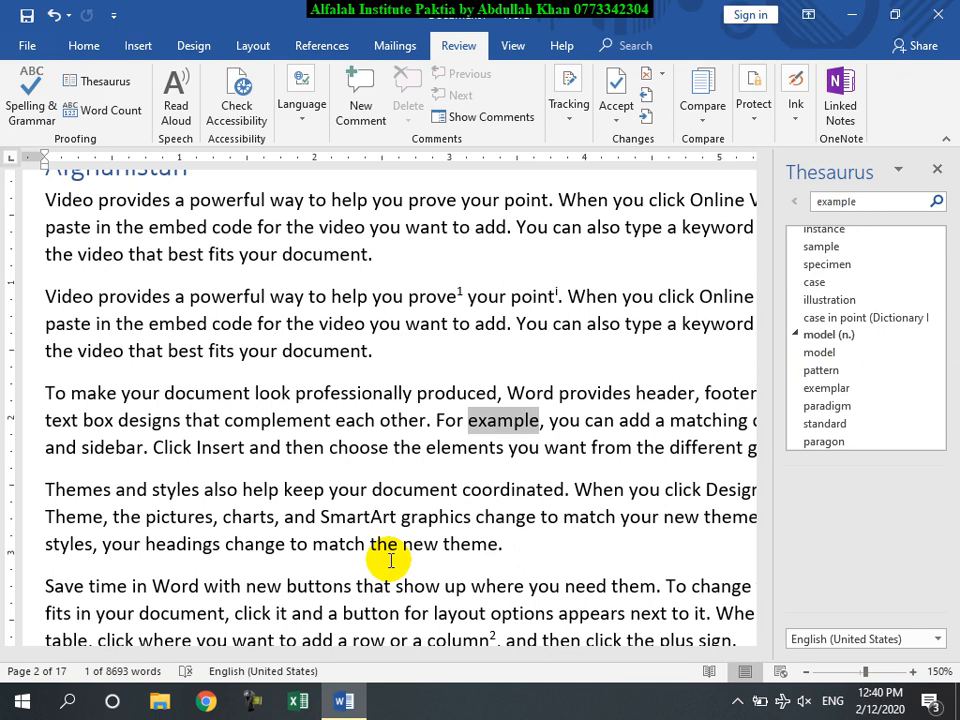
pyautogui.click(937, 169)
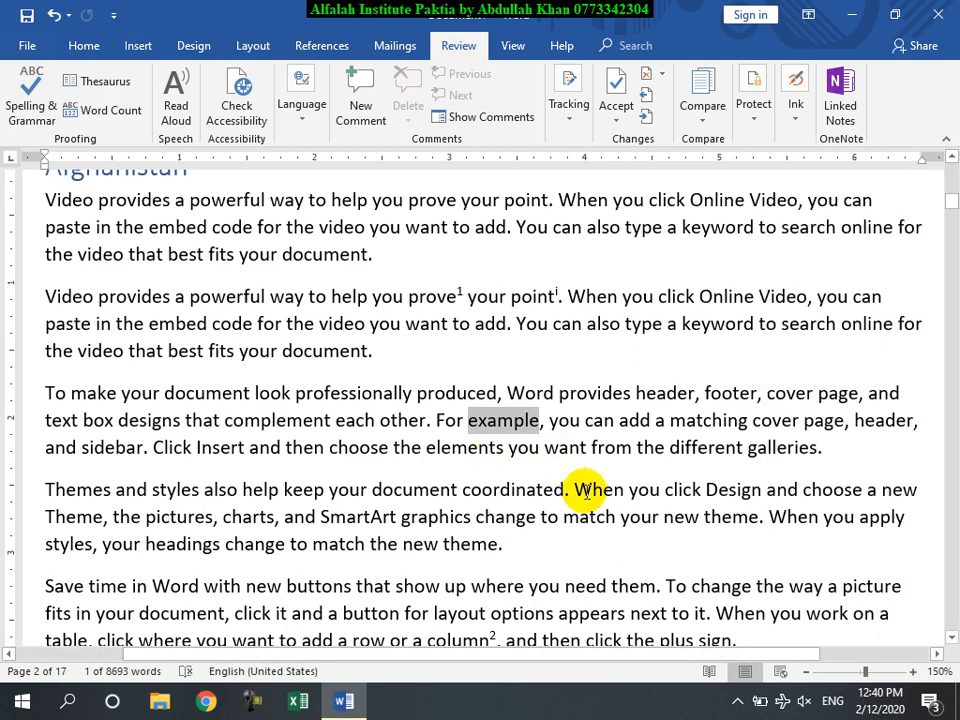
# On the References tab, place the cursor at the end of the second Video paragraph
pyautogui.click(312, 52)
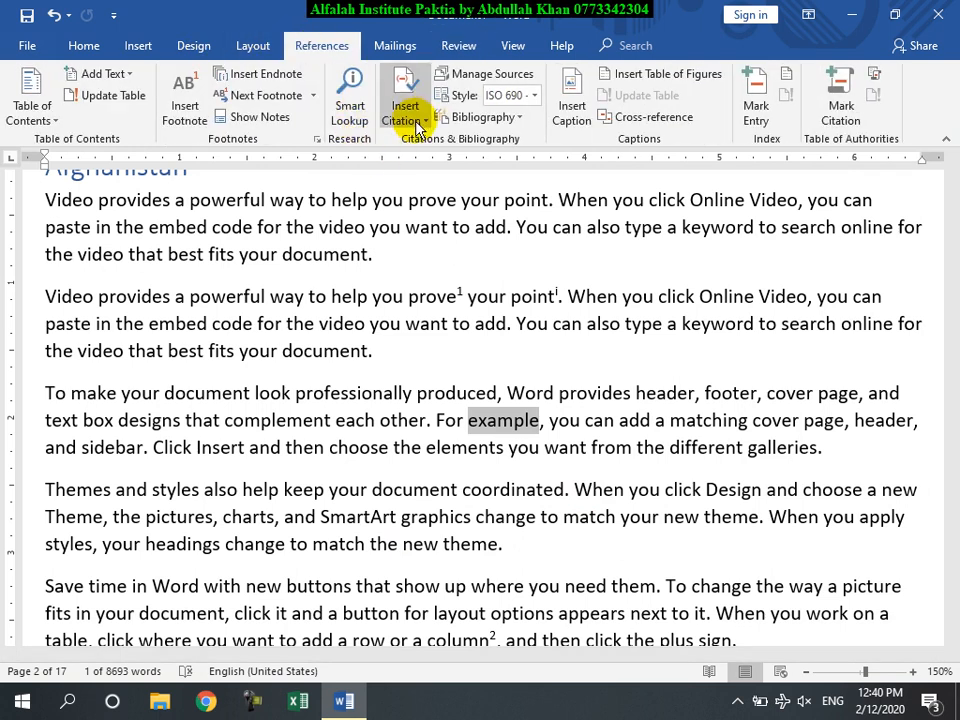
pyautogui.click(501, 270)
pyautogui.scroll(8, 501, 315)
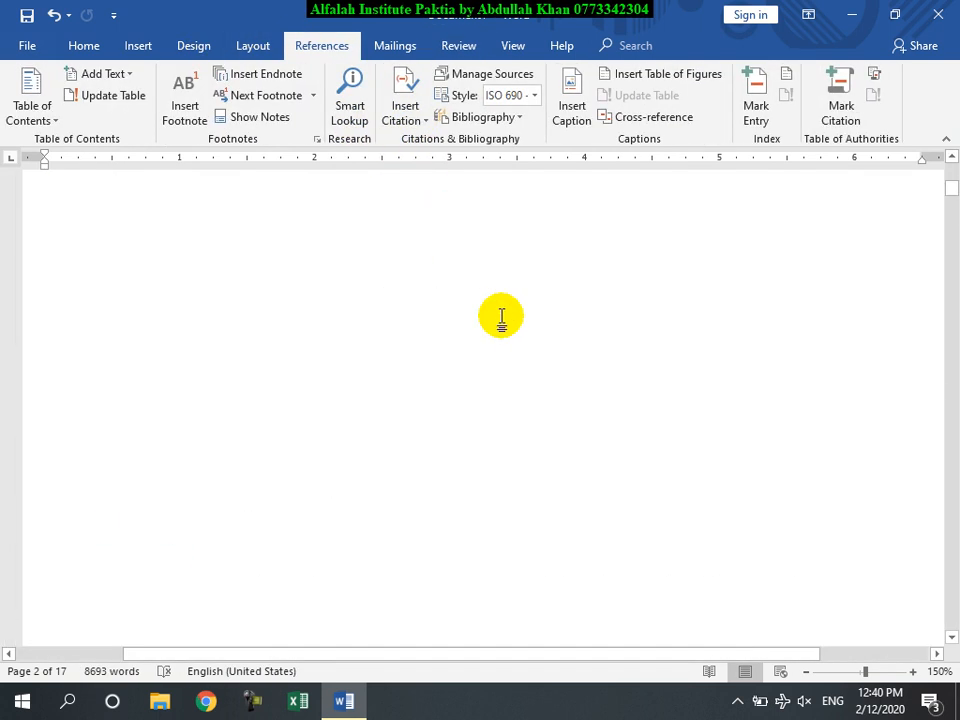
pyautogui.scroll(4, 499, 316)
pyautogui.scroll(-10, 491, 330)
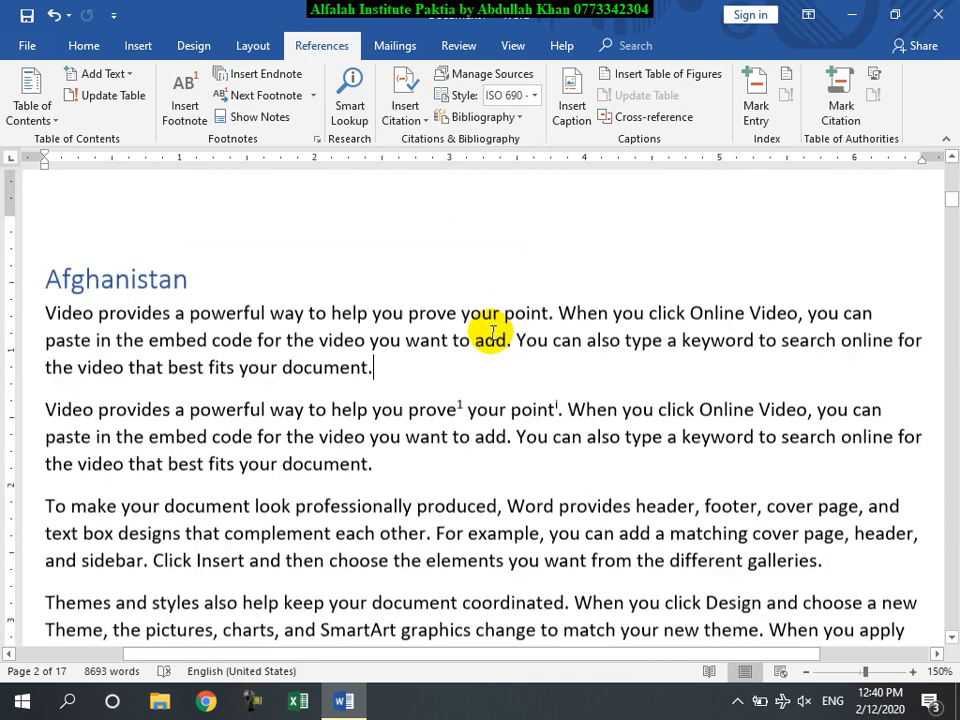
pyautogui.scroll(-2, 493, 332)
pyautogui.scroll(-3, 489, 343)
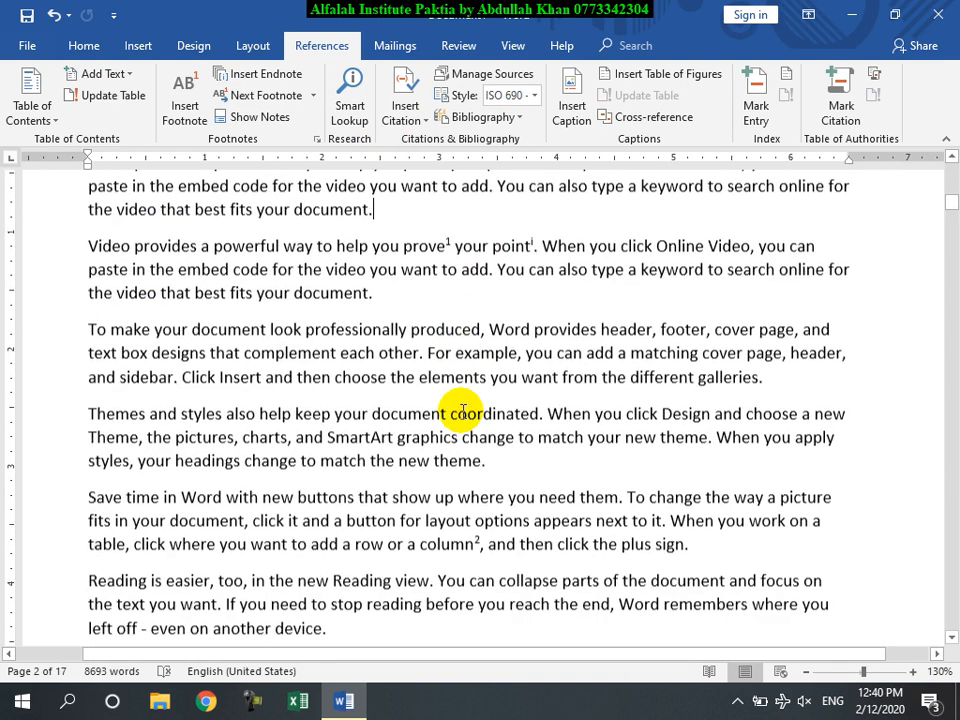
pyautogui.click(399, 297)
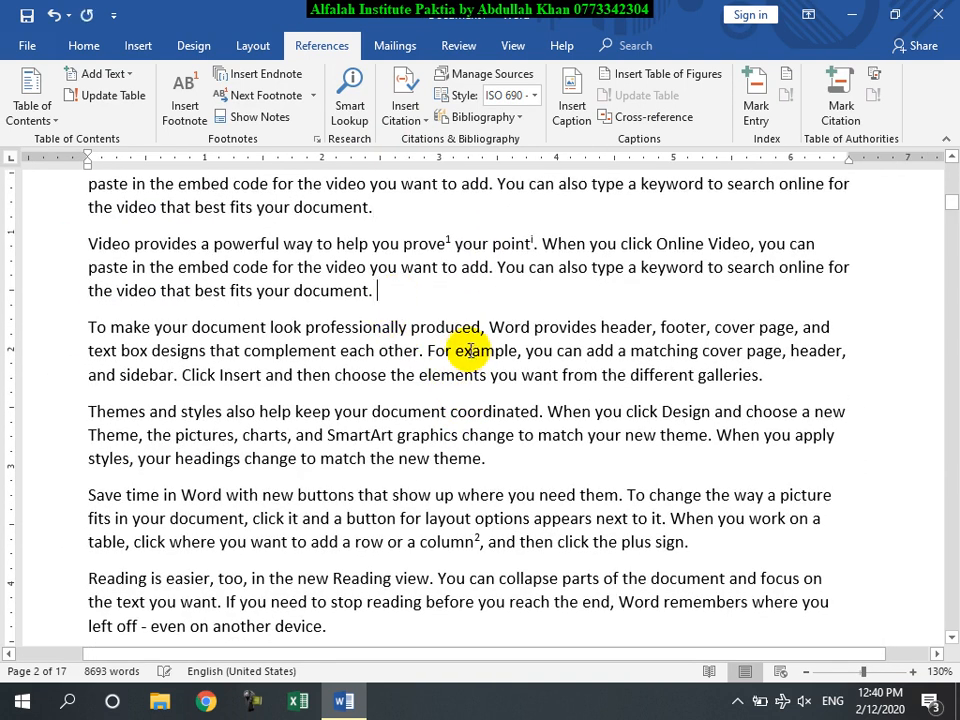
# Start a new citation source via Insert Citation > Add New Source with type Book
pyautogui.click(405, 118)
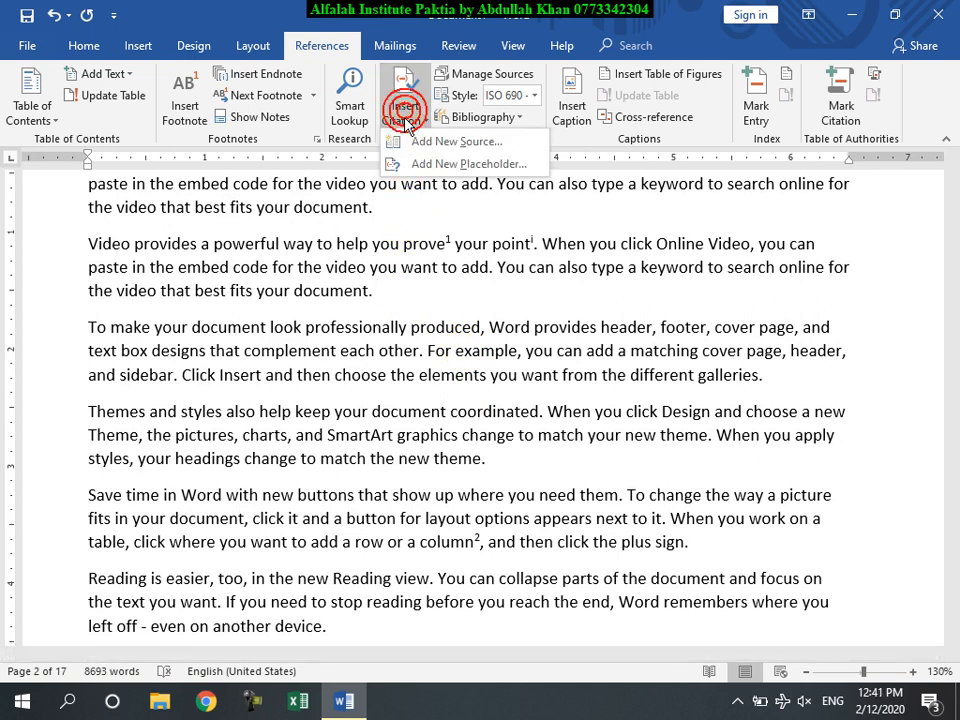
pyautogui.click(457, 142)
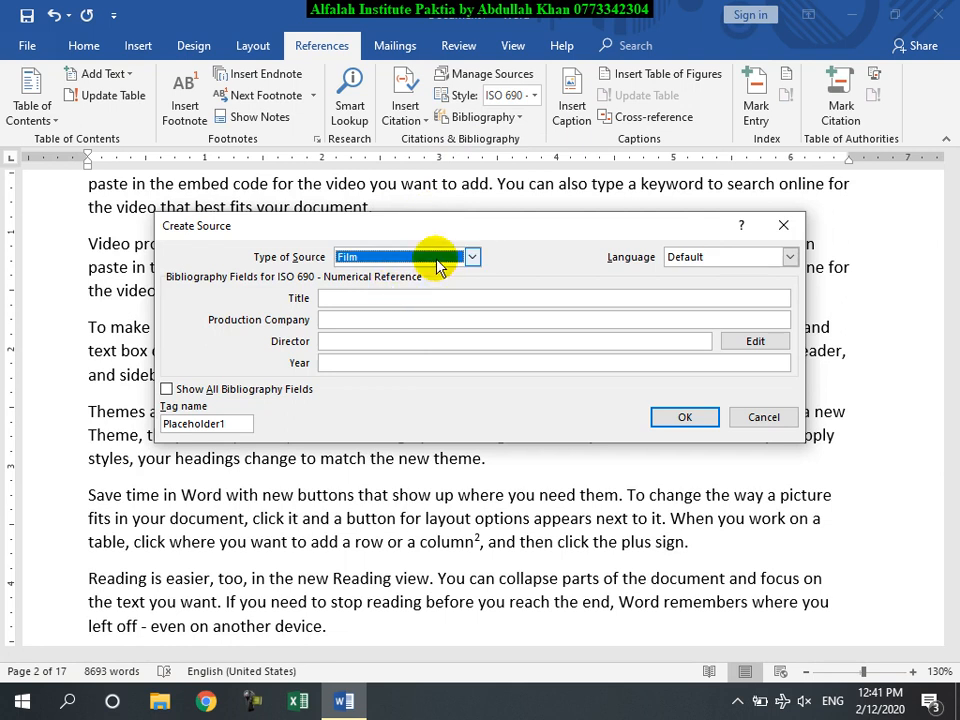
pyautogui.click(436, 256)
pyautogui.scroll(3, 415, 340)
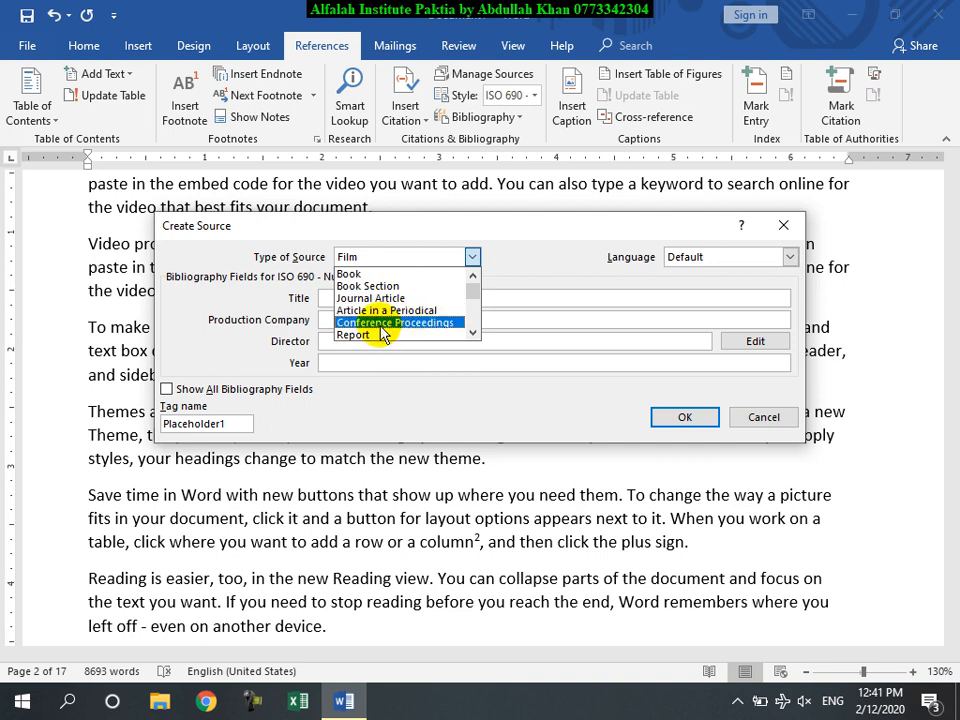
pyautogui.scroll(-2, 380, 340)
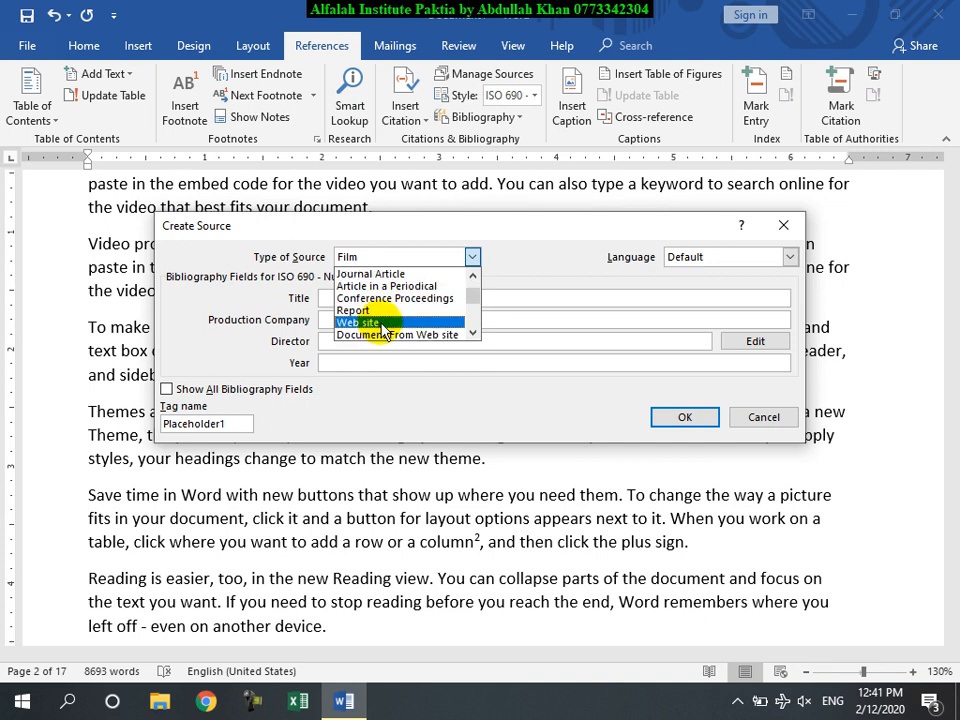
pyautogui.scroll(2, 378, 335)
pyautogui.click(375, 275)
pyautogui.click(357, 297)
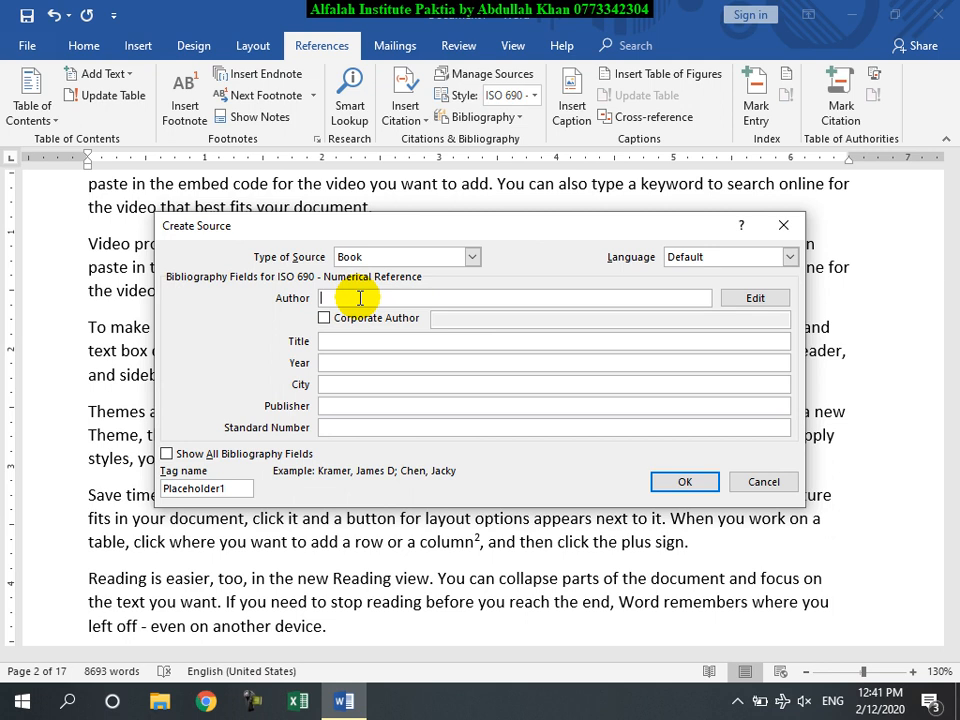
# Enter the author's name, title 'Badam Kanda' and standard number 234234234 for the book source
pyautogui.write('Hazra')
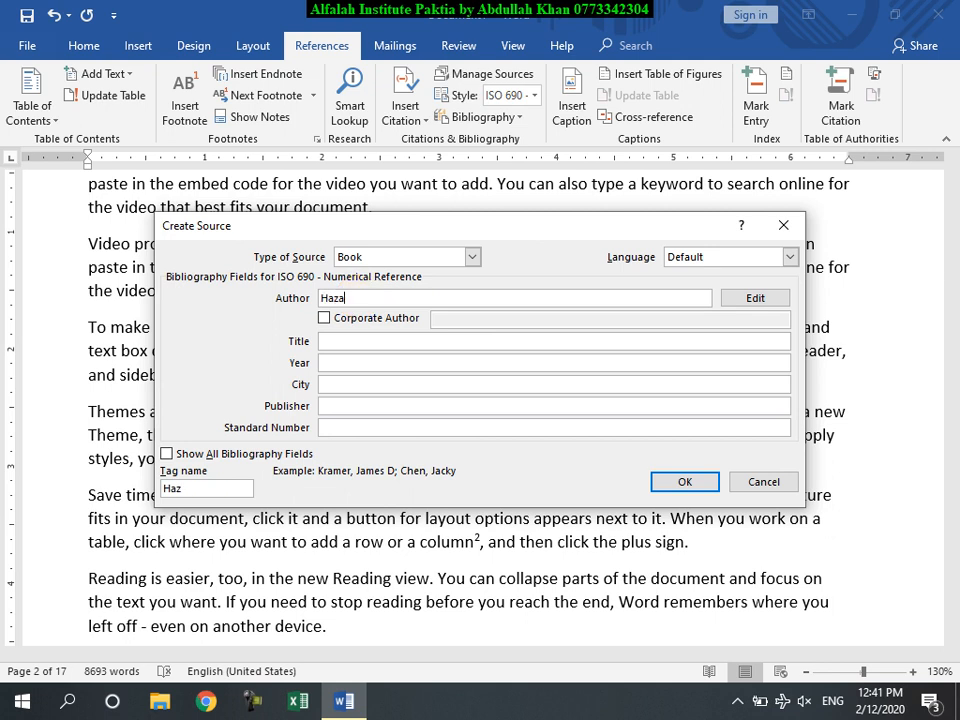
pyautogui.write('tullah')
pyautogui.click(340, 342)
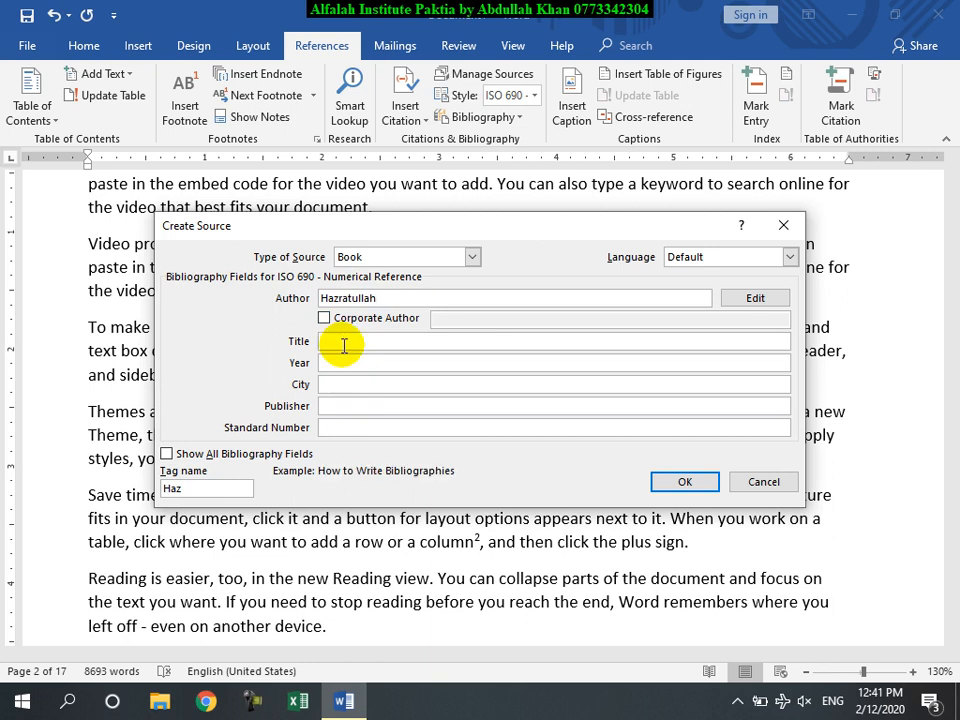
pyautogui.write('Badam ')
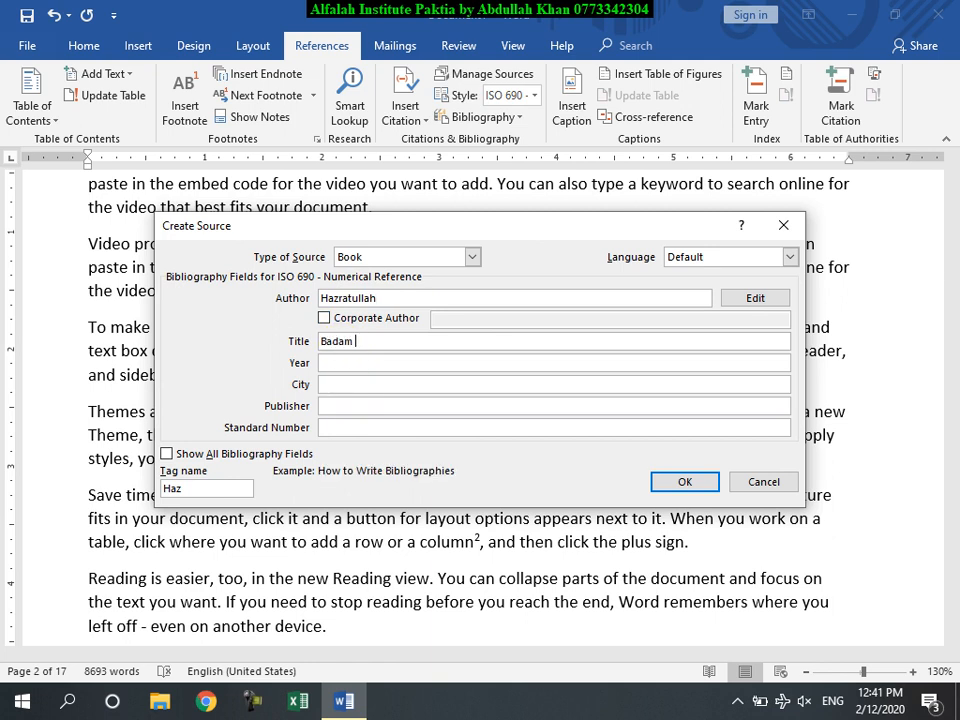
pyautogui.write('Kanda')
pyautogui.click(336, 363)
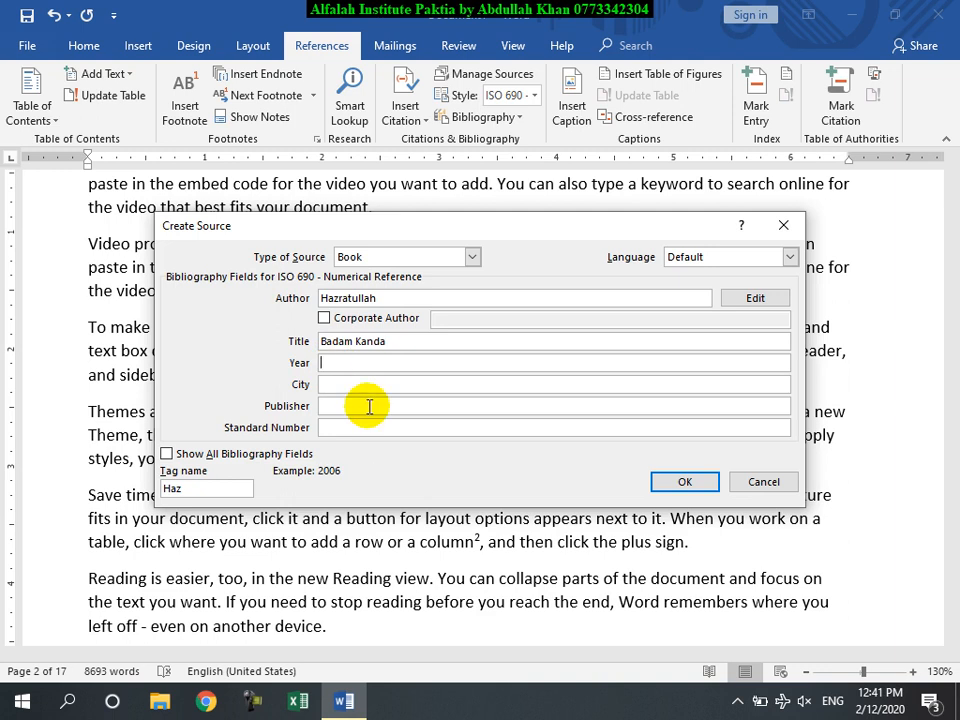
pyautogui.click(355, 409)
pyautogui.write('2008')
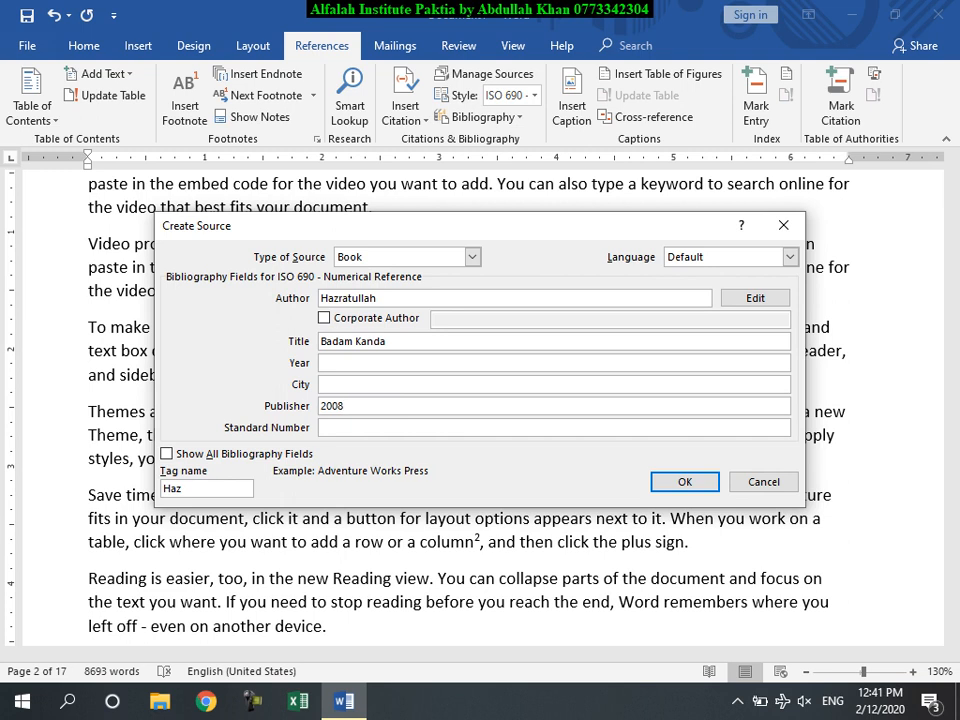
pyautogui.press('Tab')
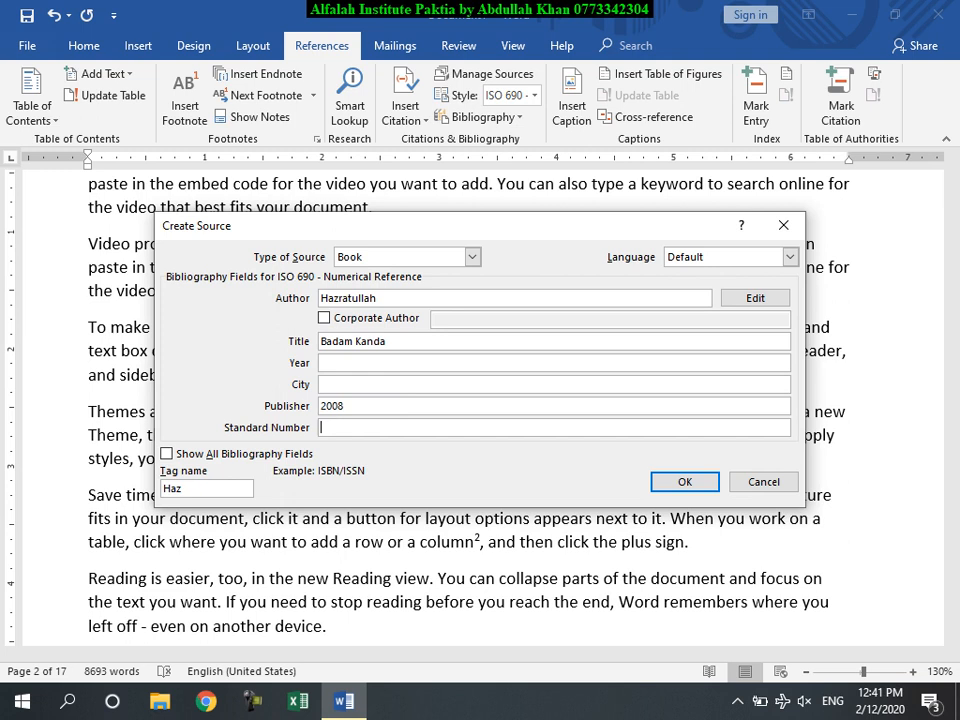
pyautogui.write('234234234')
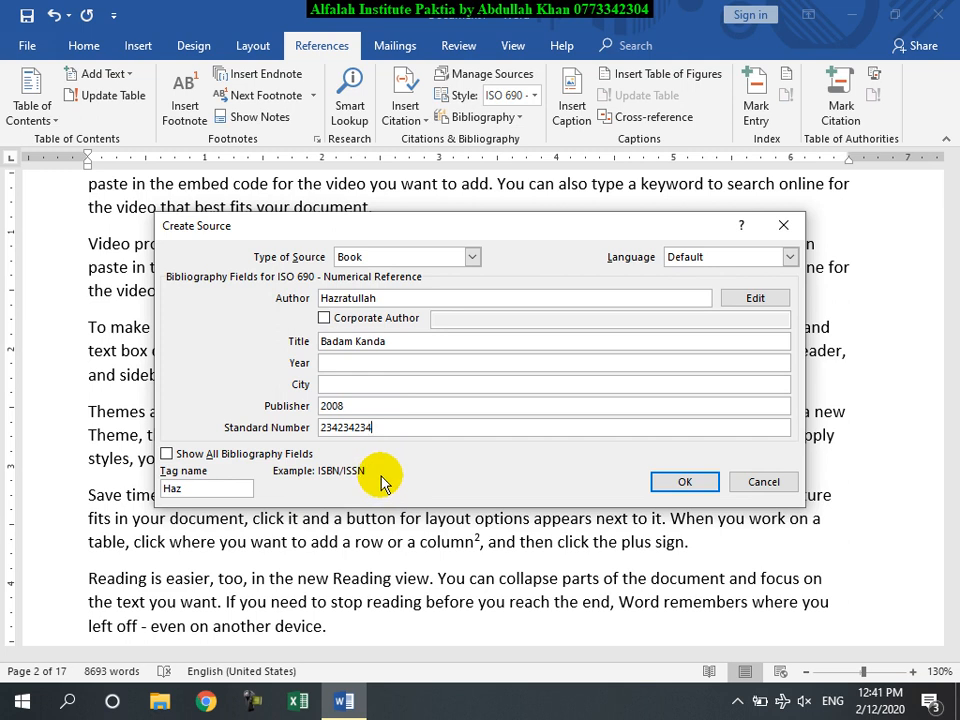
# Set year 2008, the city and publisher 'Bahram Jan Press', then save to insert citation (1)
pyautogui.click(332, 362)
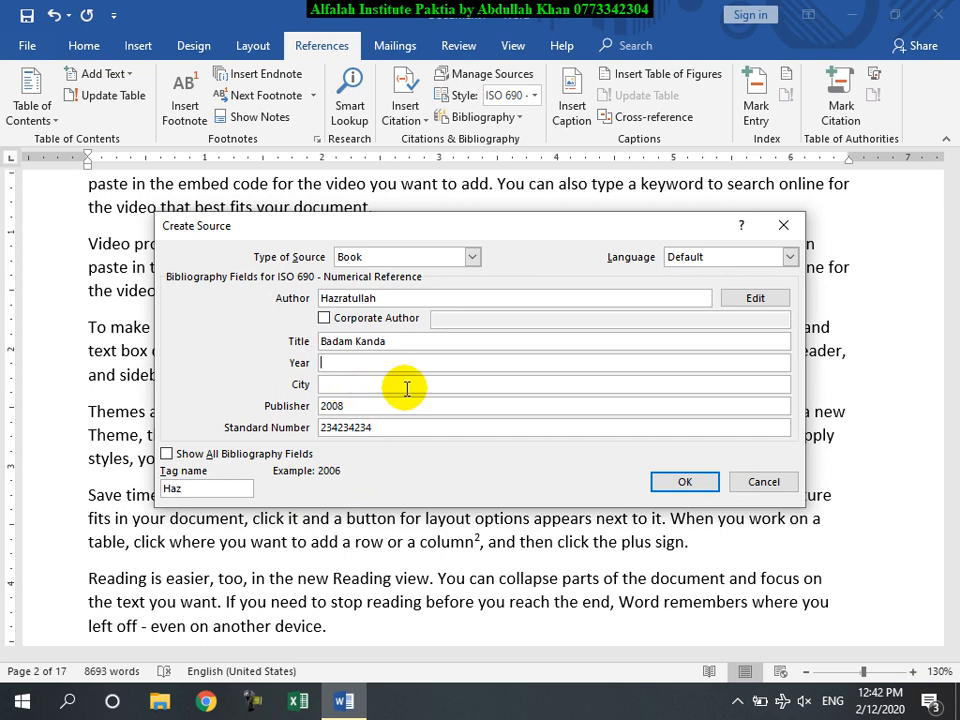
pyautogui.write('2008')
pyautogui.press('Tab')
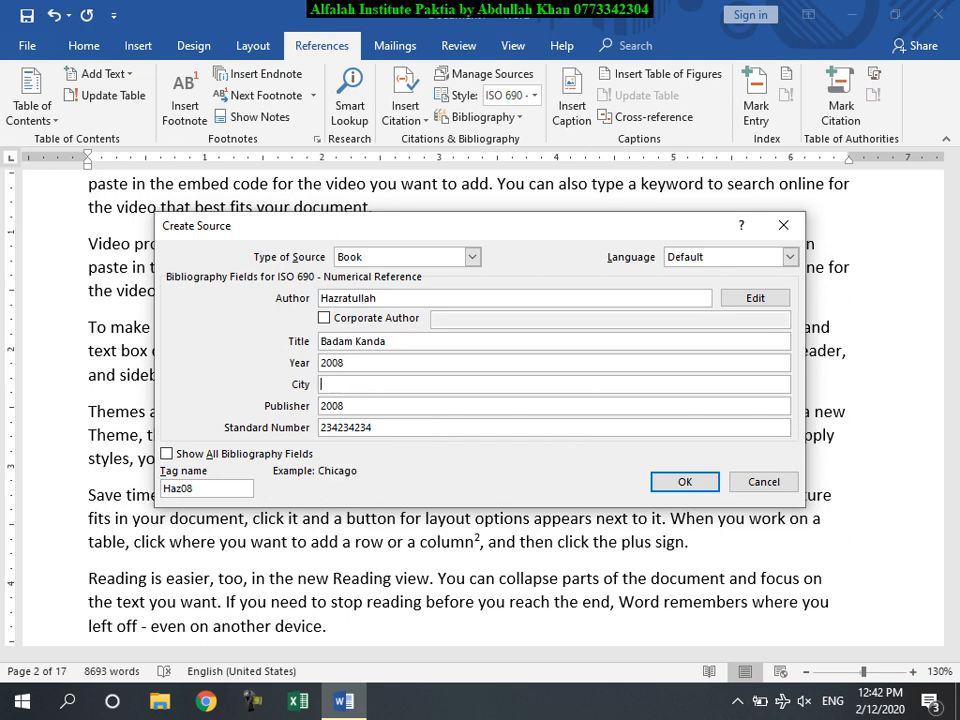
pyautogui.write('Syed Kar')
pyautogui.write('am')
pyautogui.press('Tab')
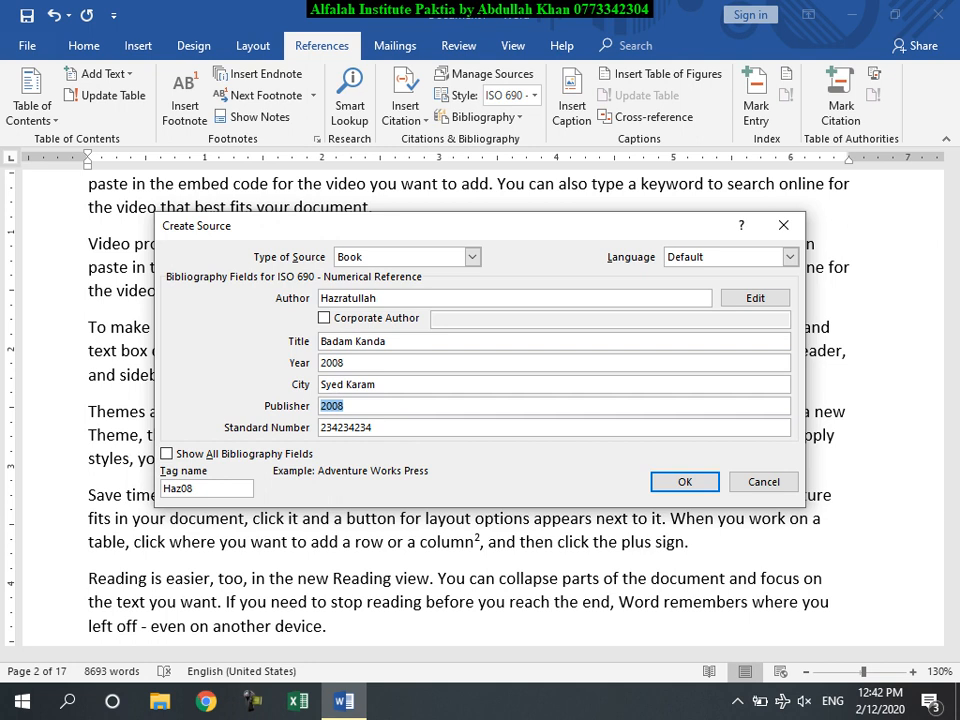
pyautogui.write('Bahram Jan Press')
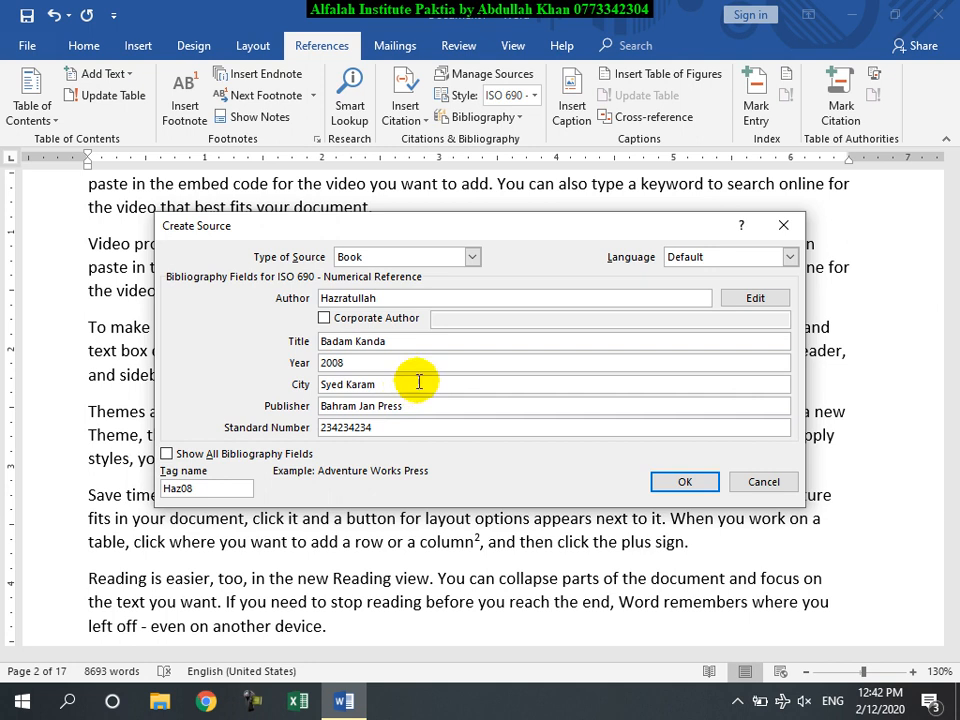
pyautogui.click(682, 481)
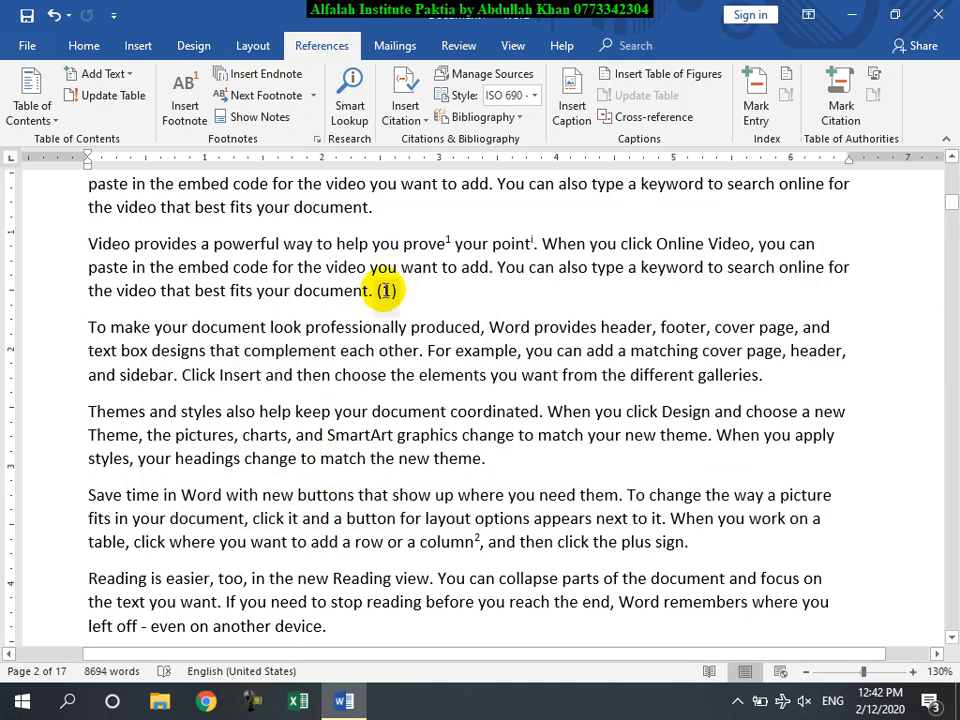
# Change the citation style to GB7714 so the citation shows the author and 2008
pyautogui.click(535, 95)
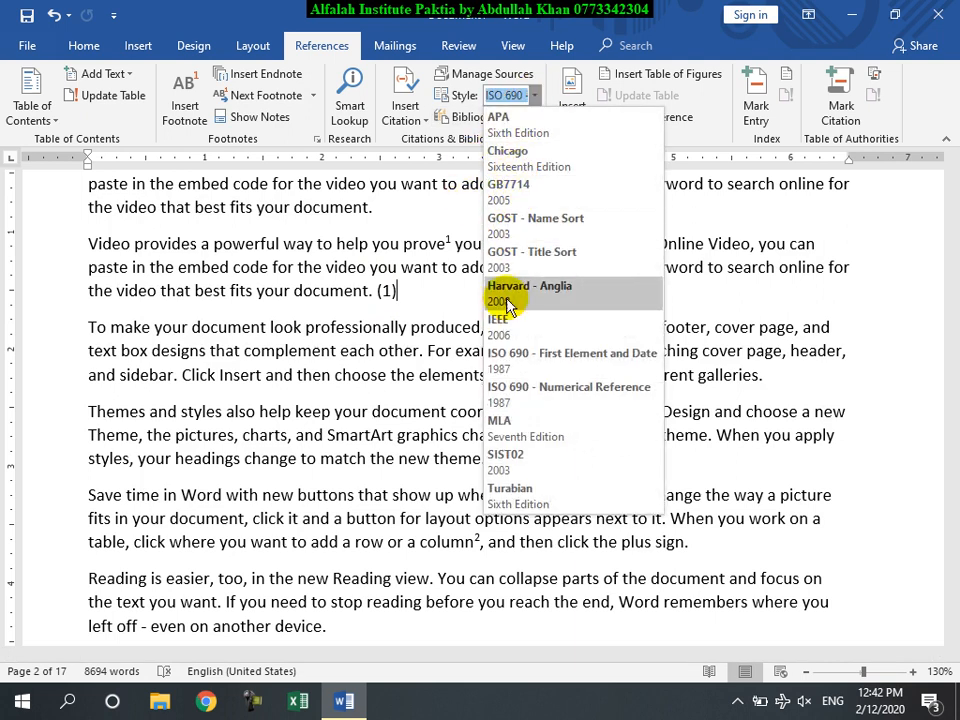
pyautogui.click(548, 199)
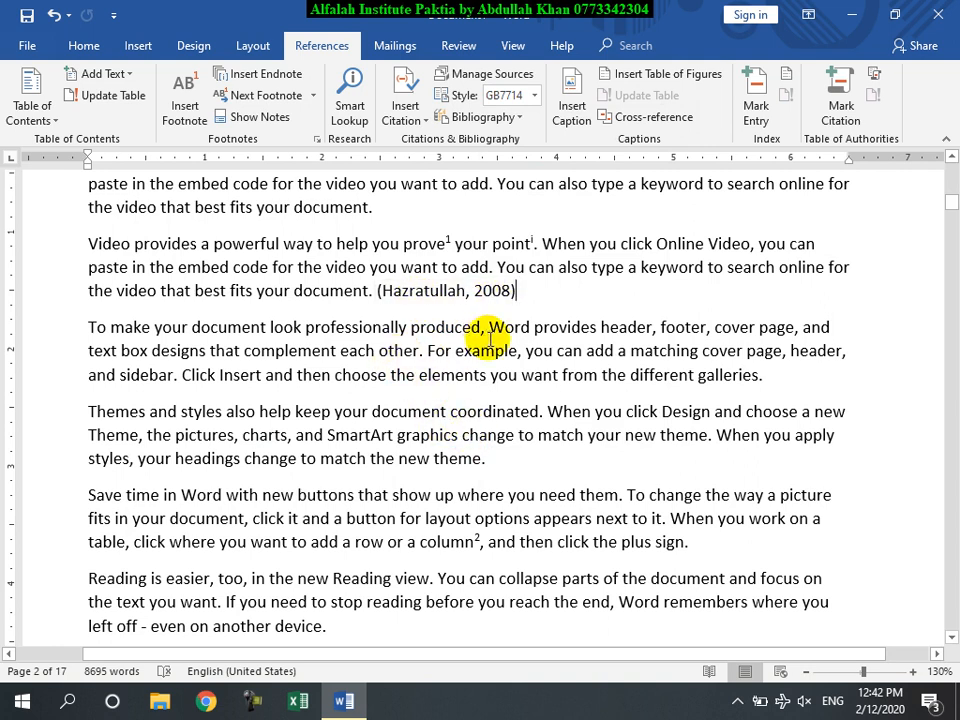
pyautogui.scroll(-3, 450, 395)
pyautogui.scroll(-15, 450, 395)
pyautogui.scroll(-15, 455, 421)
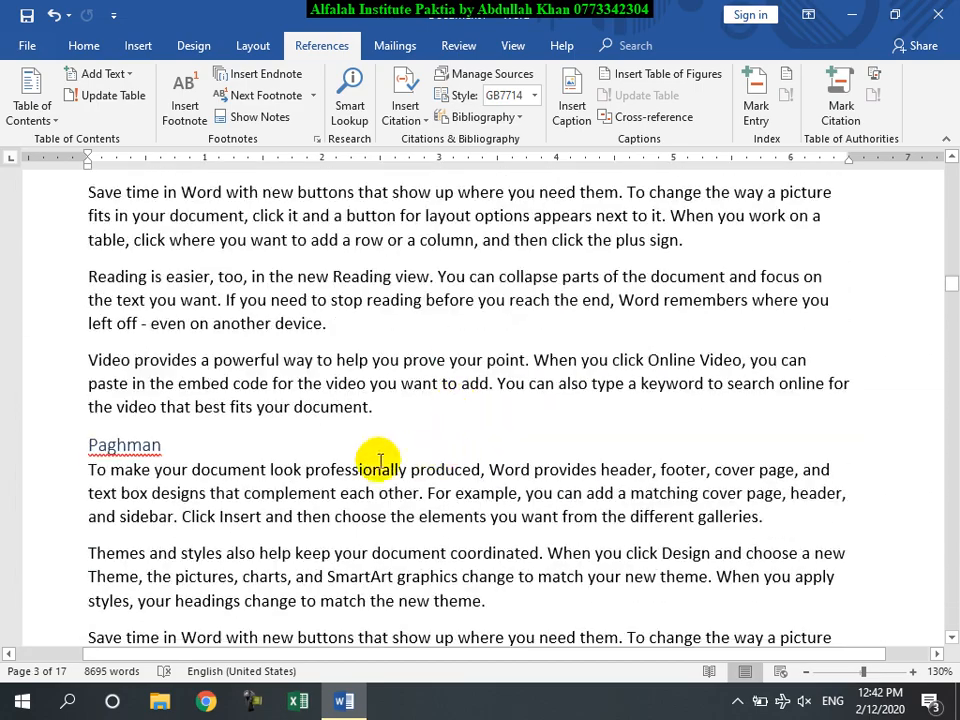
# After 'device.' on page 5, start a new citation source of type Report
pyautogui.click(377, 318)
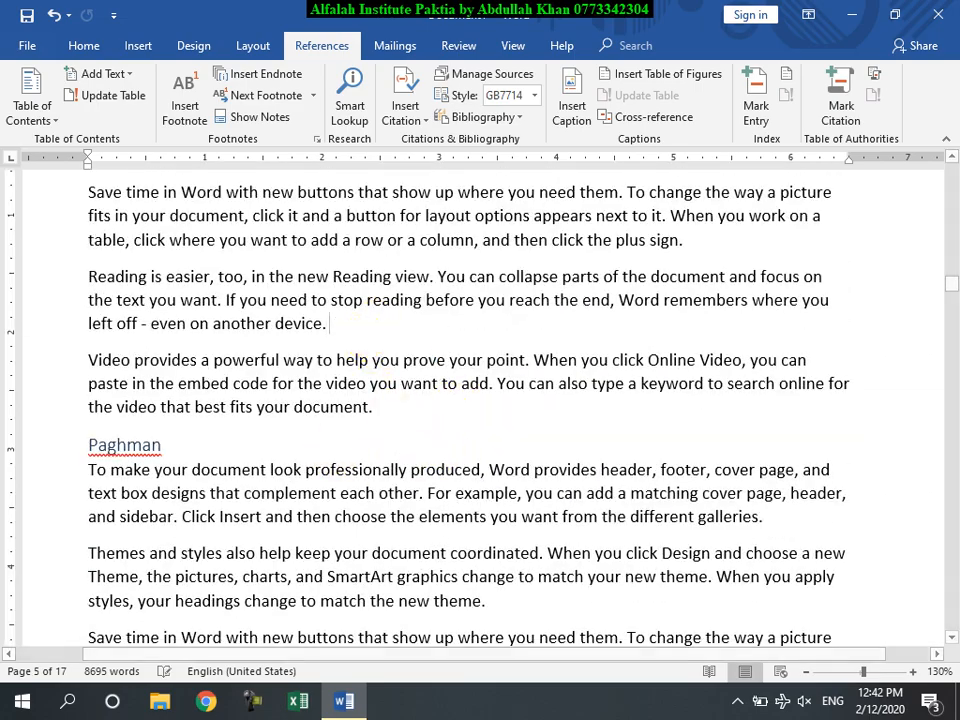
pyautogui.click(400, 118)
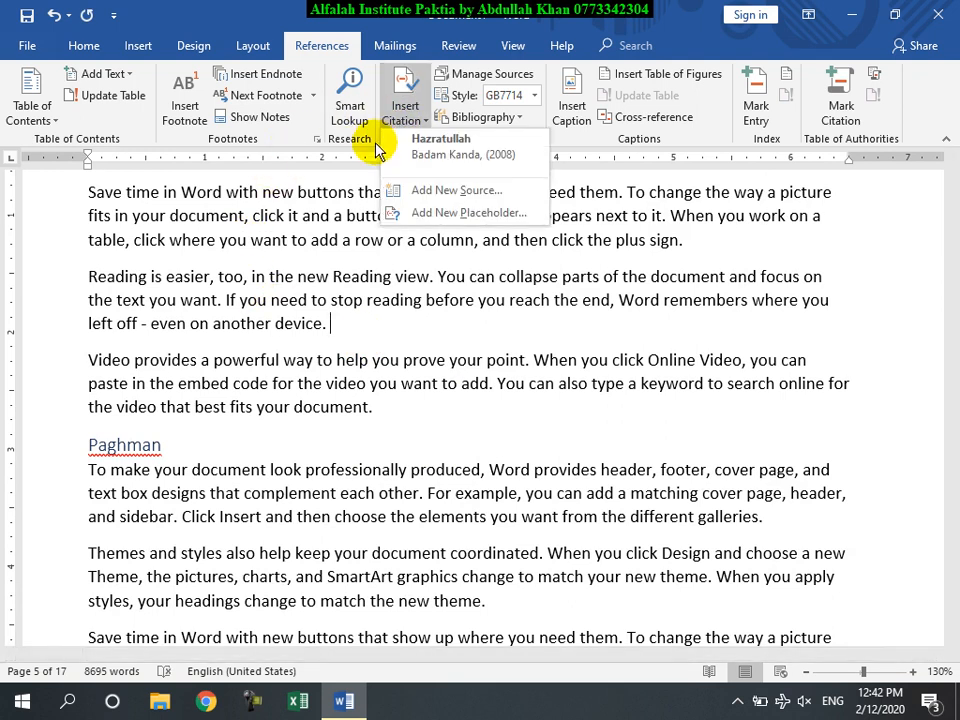
pyautogui.click(452, 191)
pyautogui.click(473, 224)
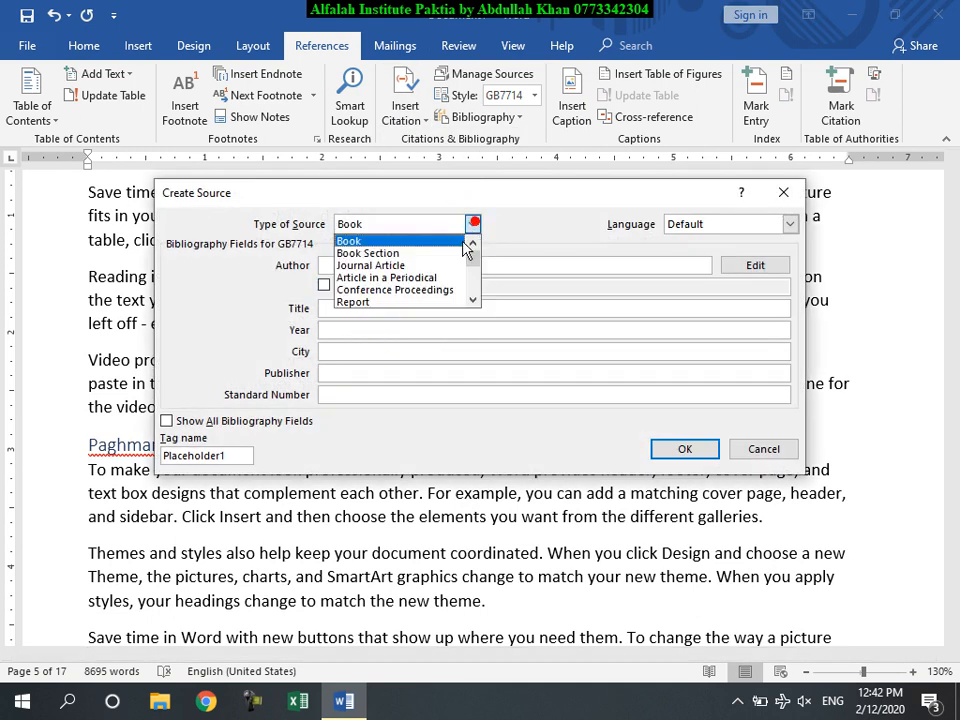
pyautogui.scroll(-1, 400, 270)
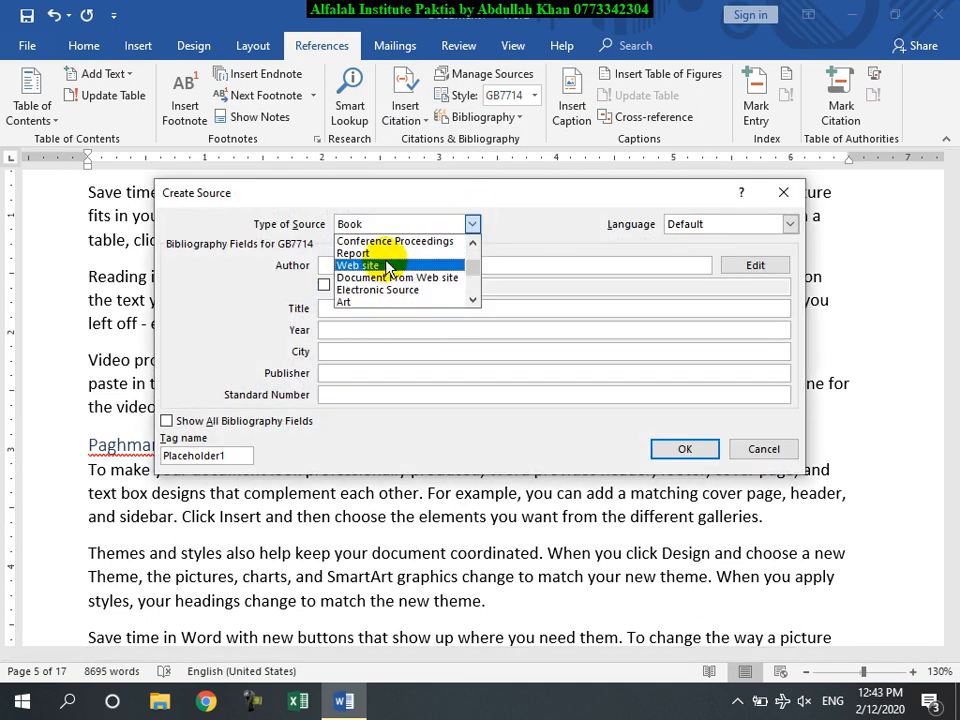
pyautogui.click(390, 267)
pyautogui.click(472, 224)
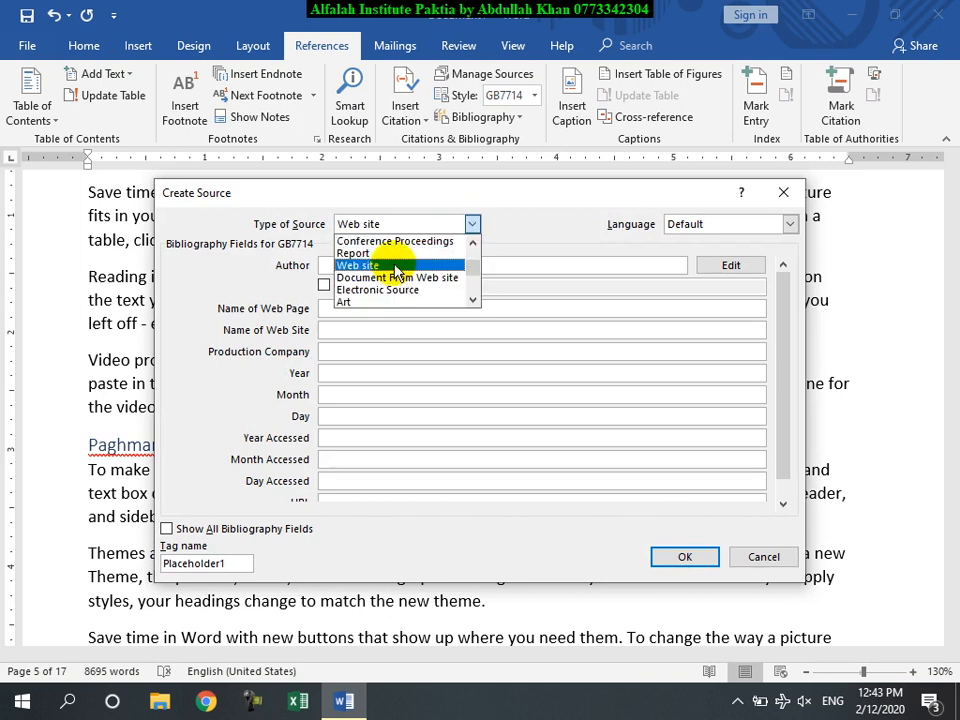
pyautogui.click(385, 253)
# Enter the report's author name, title 'MachalGhoo Dam' and year 2018
pyautogui.click(350, 267)
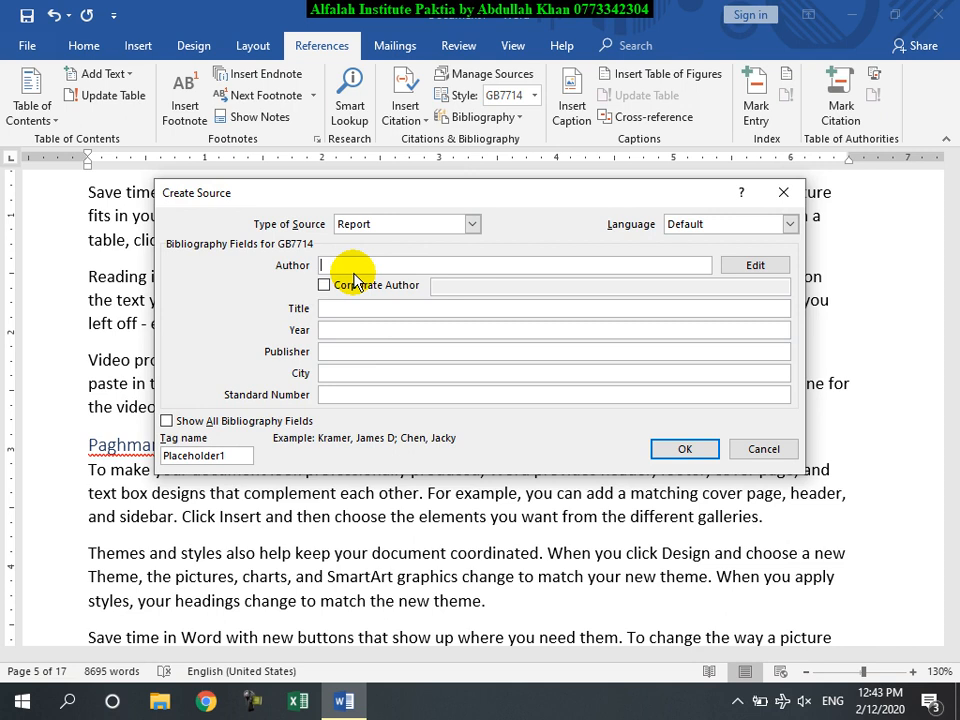
pyautogui.write('Ismail')
pyautogui.press('Tab')
pyautogui.press('Tab')
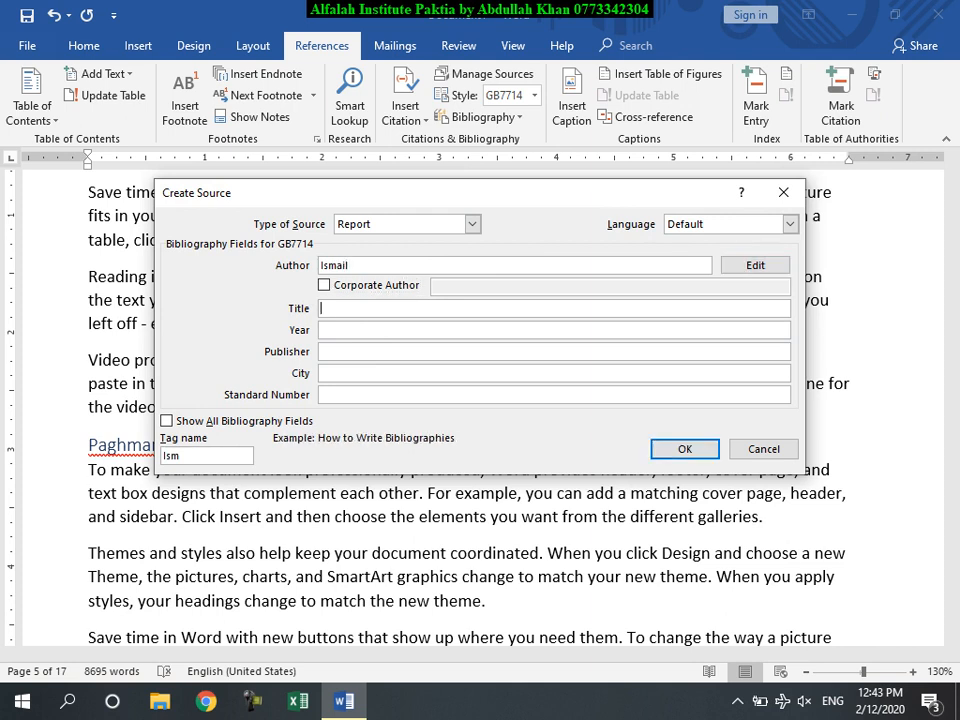
pyautogui.write('MachalGhoo Dam')
pyautogui.press('Tab')
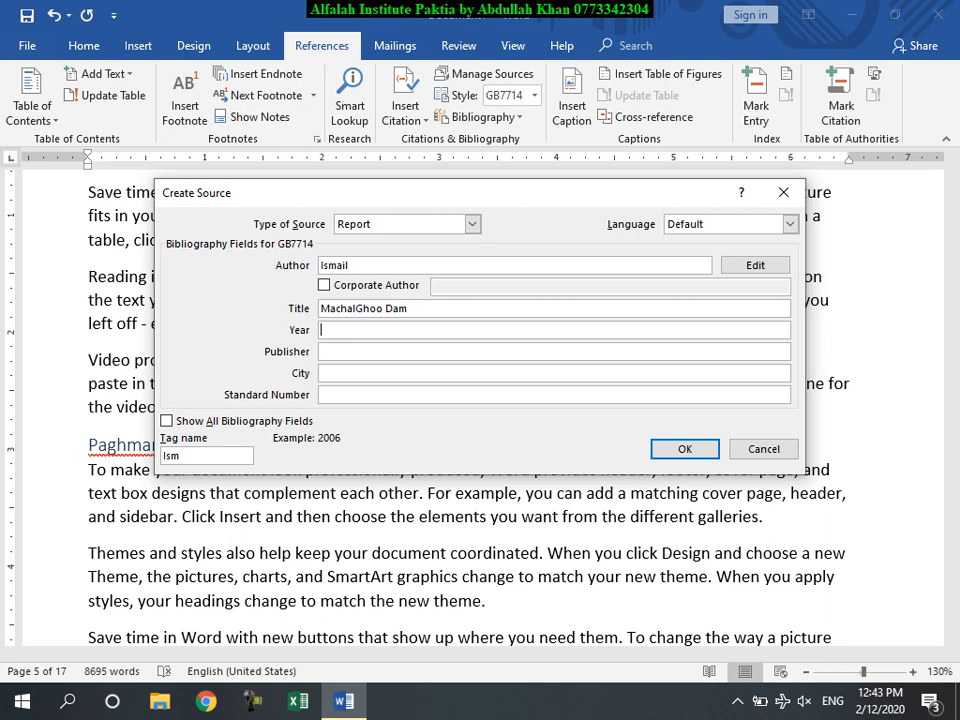
pyautogui.write('2018')
# Set publisher Azadi Radio, city Gardez City and standard number 3434234
pyautogui.press('Tab')
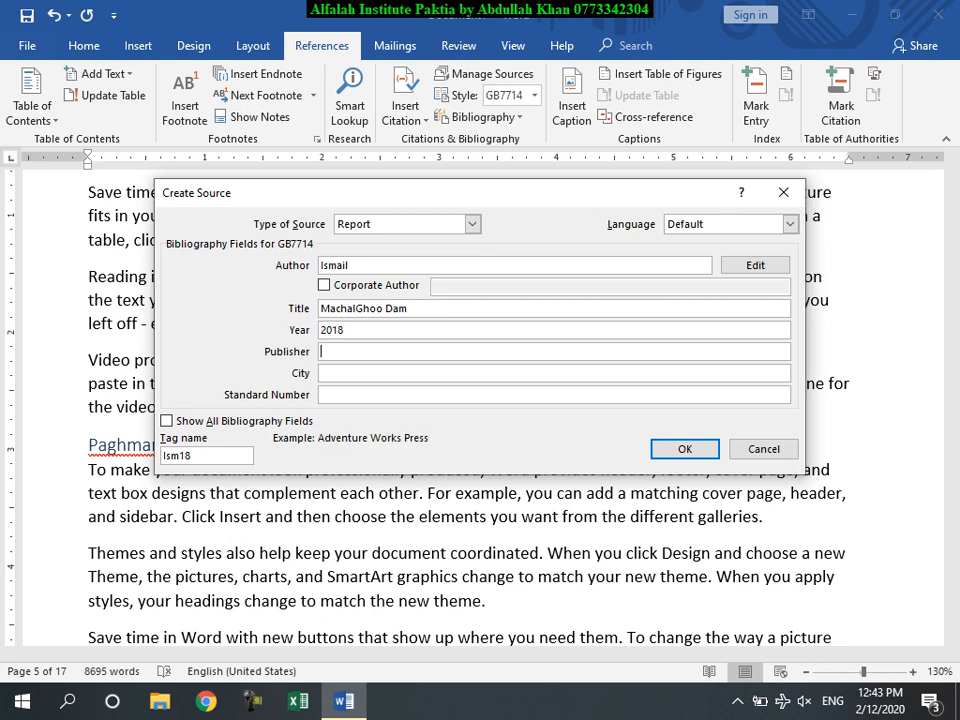
pyautogui.write('Azadi Radio')
pyautogui.press('Tab')
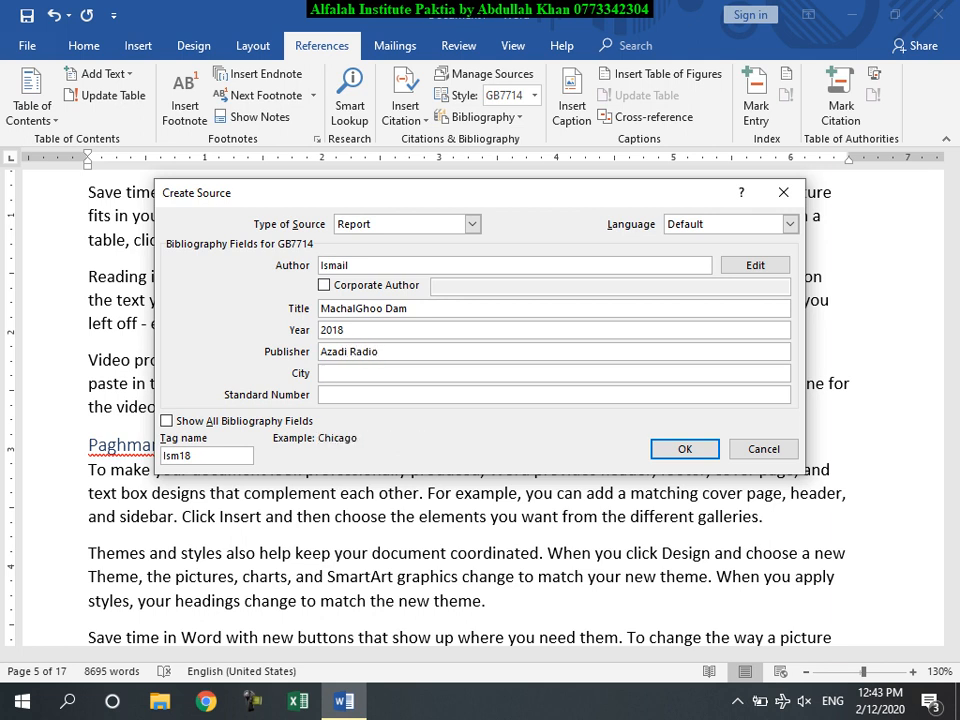
pyautogui.write('Gardez City')
pyautogui.press('Tab')
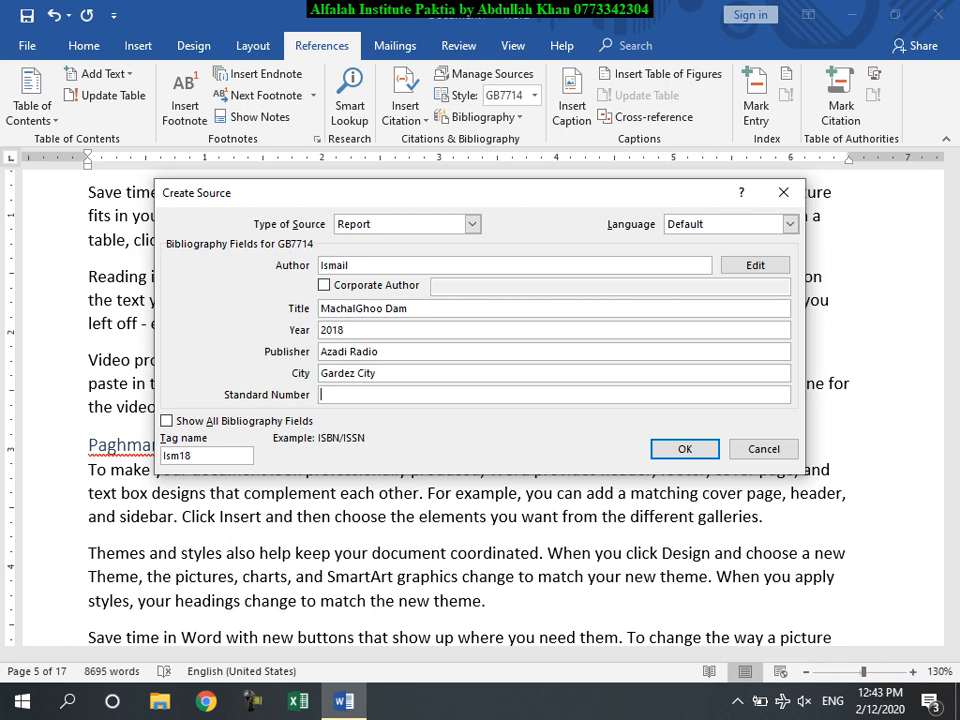
pyautogui.write('3434234')
# Save the MachalGhoo Dam report source and insert its citation
pyautogui.click(684, 449)
pyautogui.scroll(-20, 565, 511)
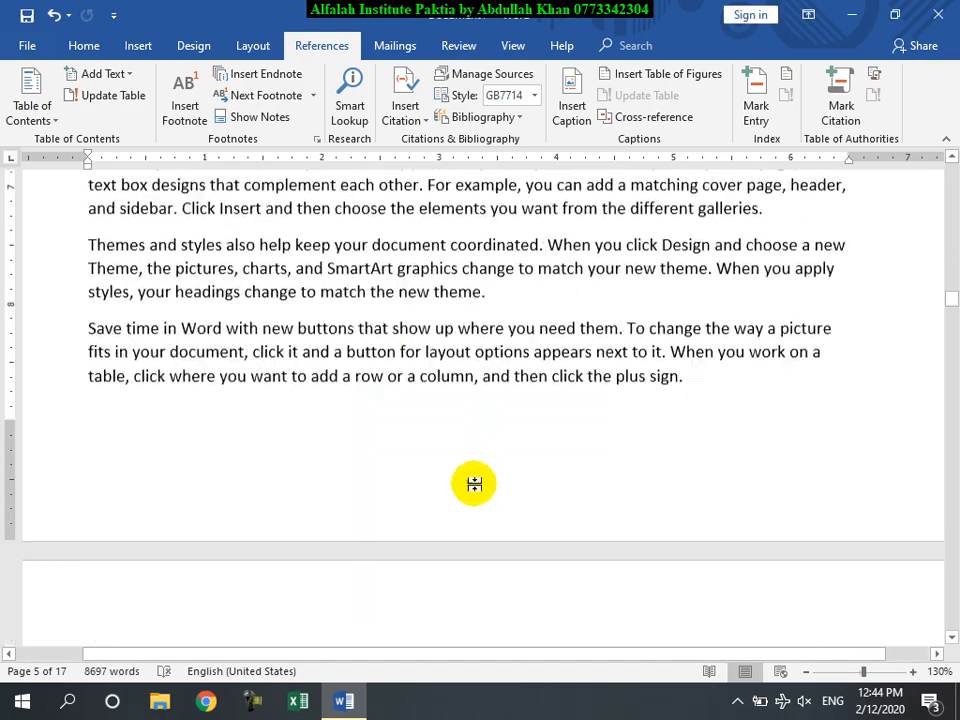
pyautogui.scroll(-20, 497, 492)
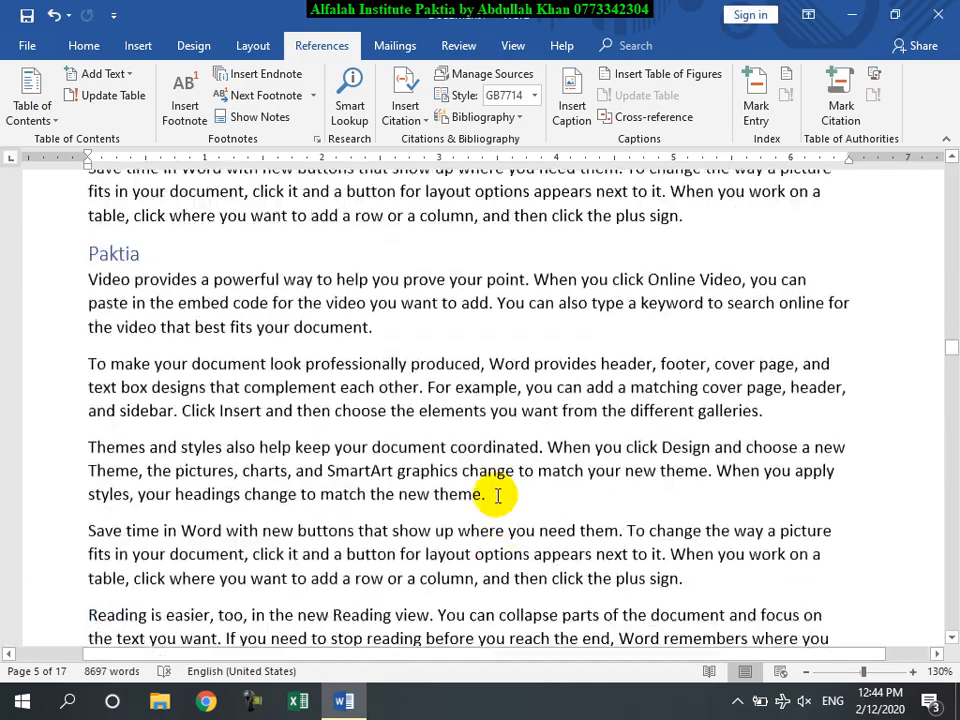
# Bring up the saved citation sources after 'device.' on page 8
pyautogui.scroll(-1, 500, 490)
pyautogui.click(394, 443)
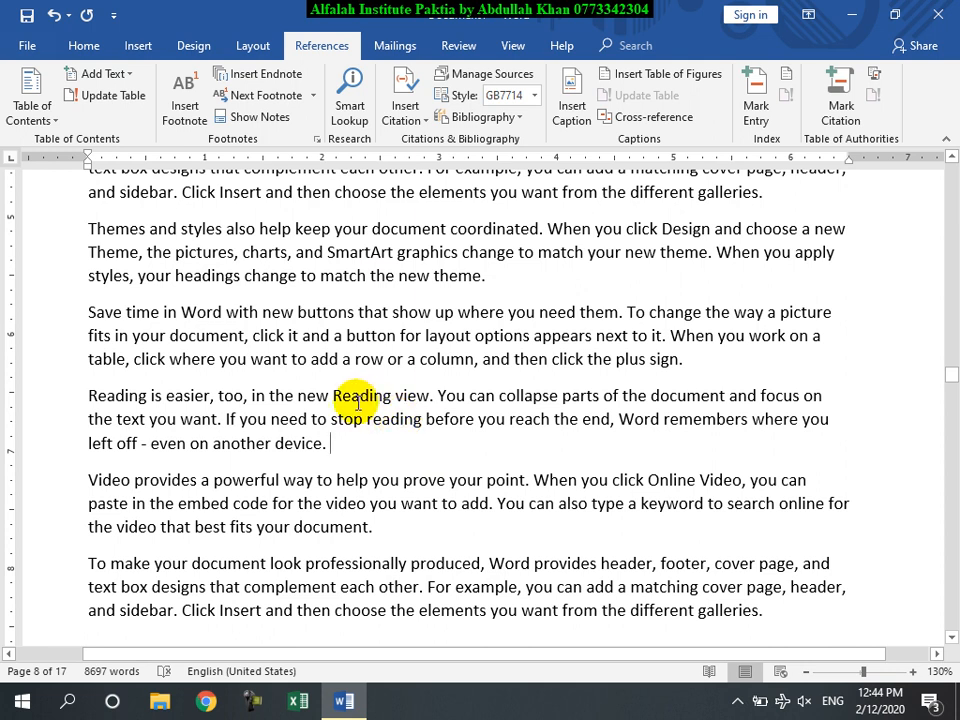
pyautogui.click(405, 108)
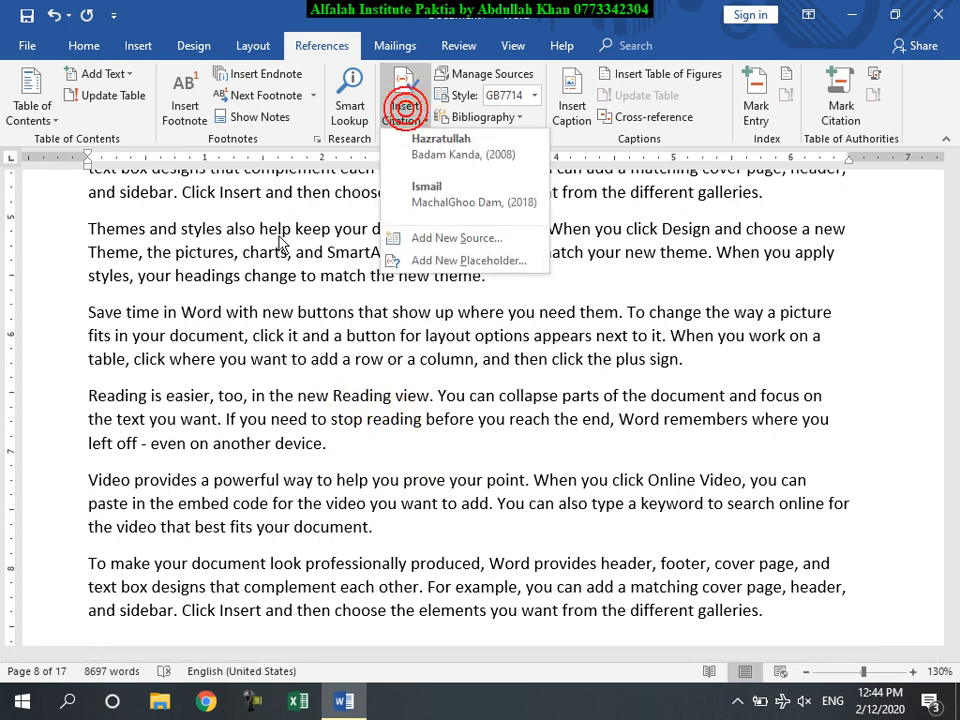
# Insert a Placeholder1 citation after 'device.' on page 8 and open the Source Manager
pyautogui.click(480, 261)
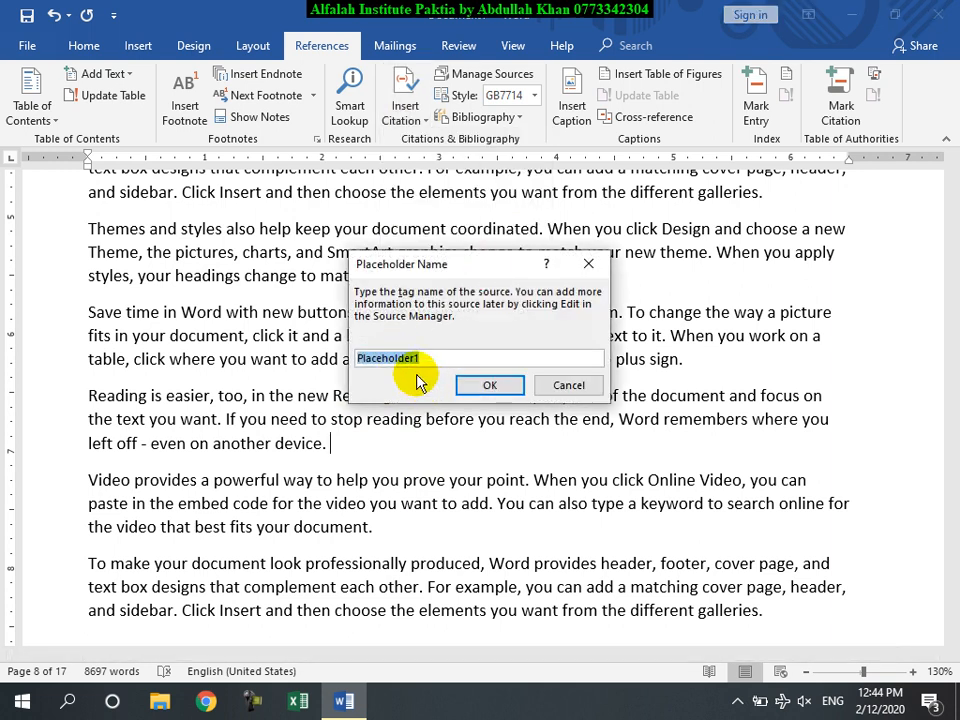
pyautogui.click(490, 388)
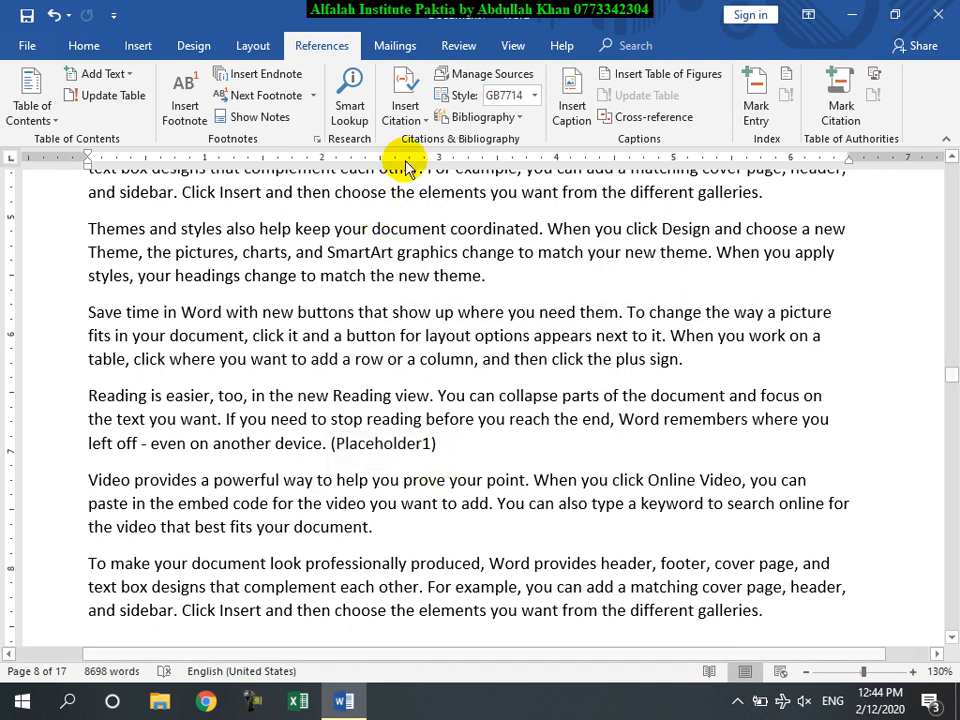
pyautogui.click(492, 75)
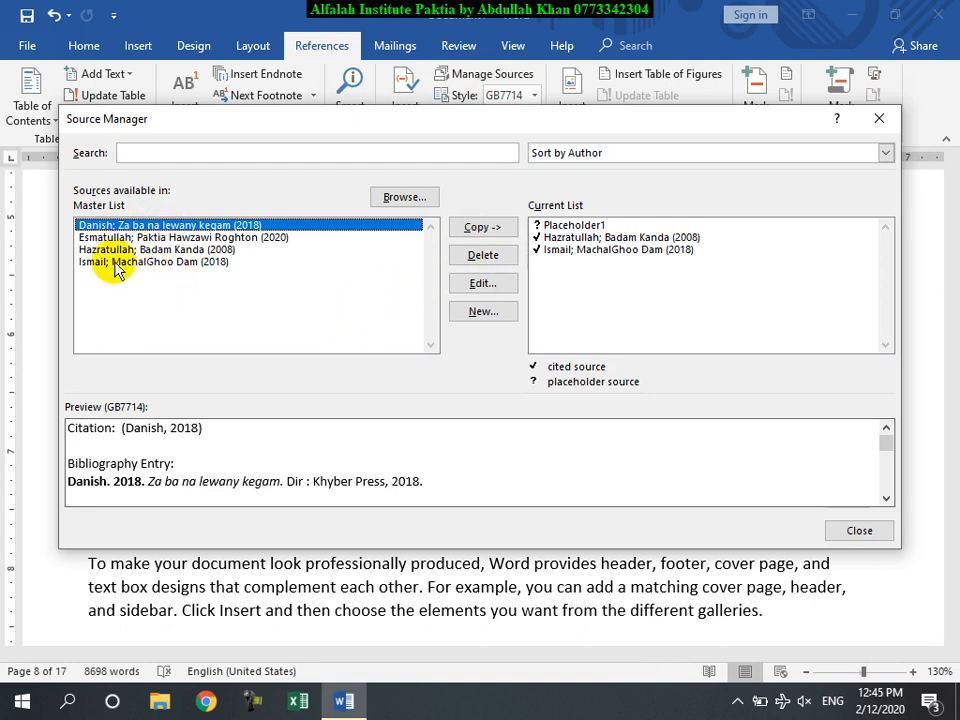
# Edit Placeholder1 and change its source type to Film
pyautogui.click(563, 228)
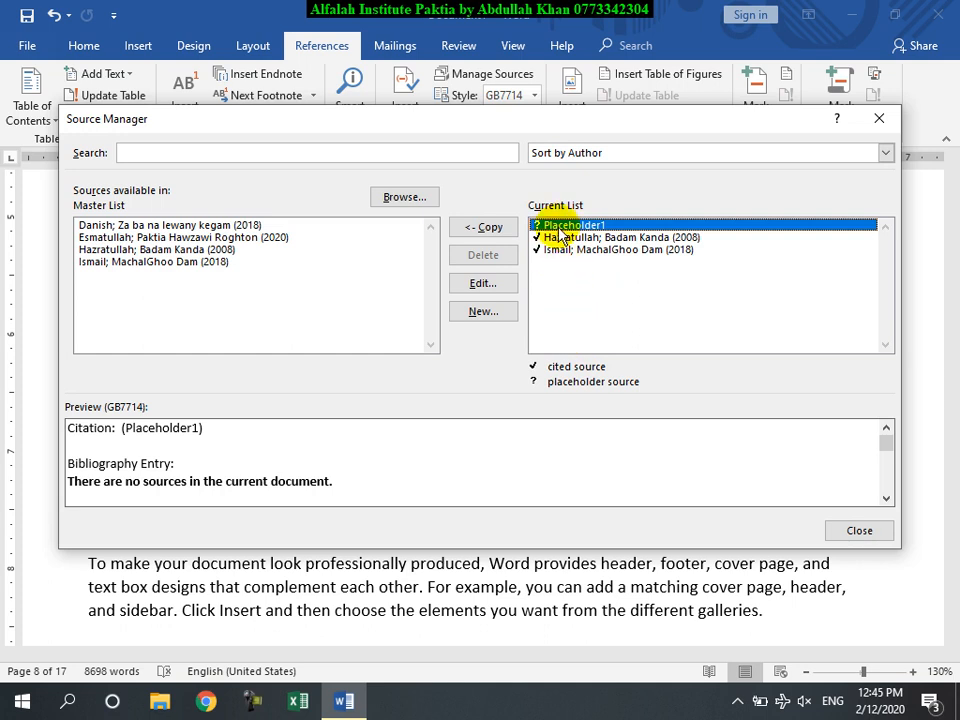
pyautogui.click(484, 284)
pyautogui.click(409, 226)
pyautogui.scroll(-3, 405, 258)
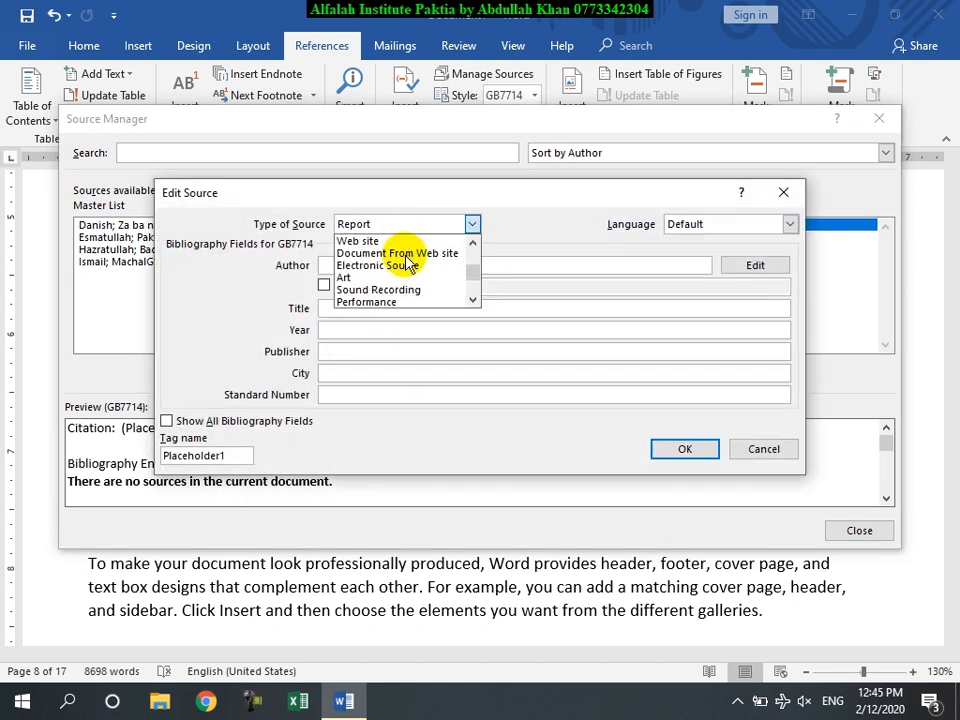
pyautogui.click(358, 289)
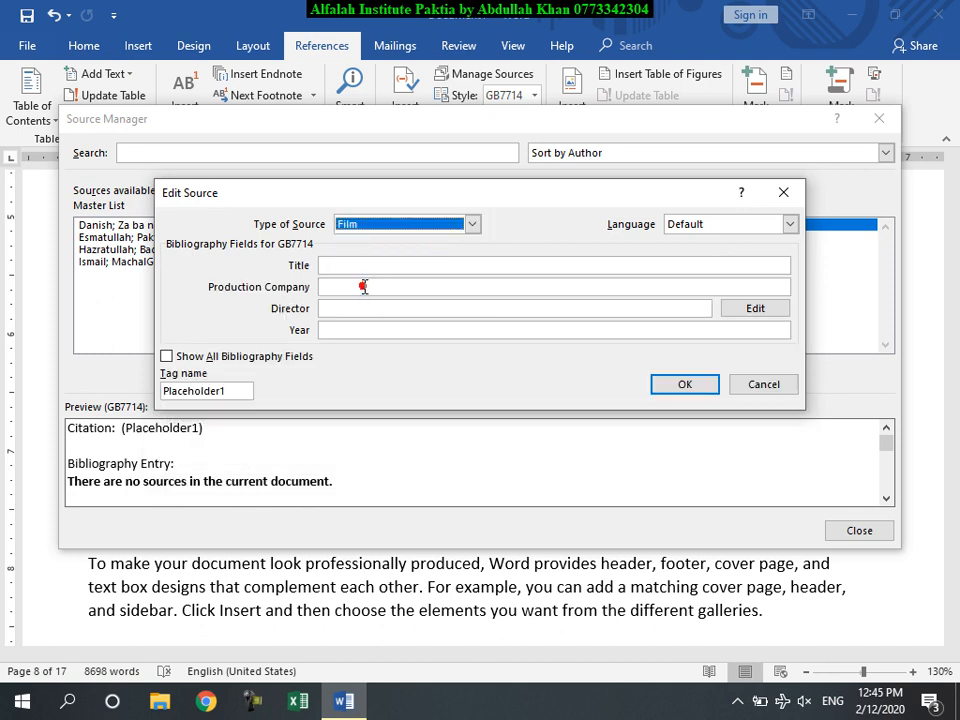
# Fill in title 'Sharif Badmash', Shapoor Production, the director and year 2008, then close
pyautogui.click(353, 266)
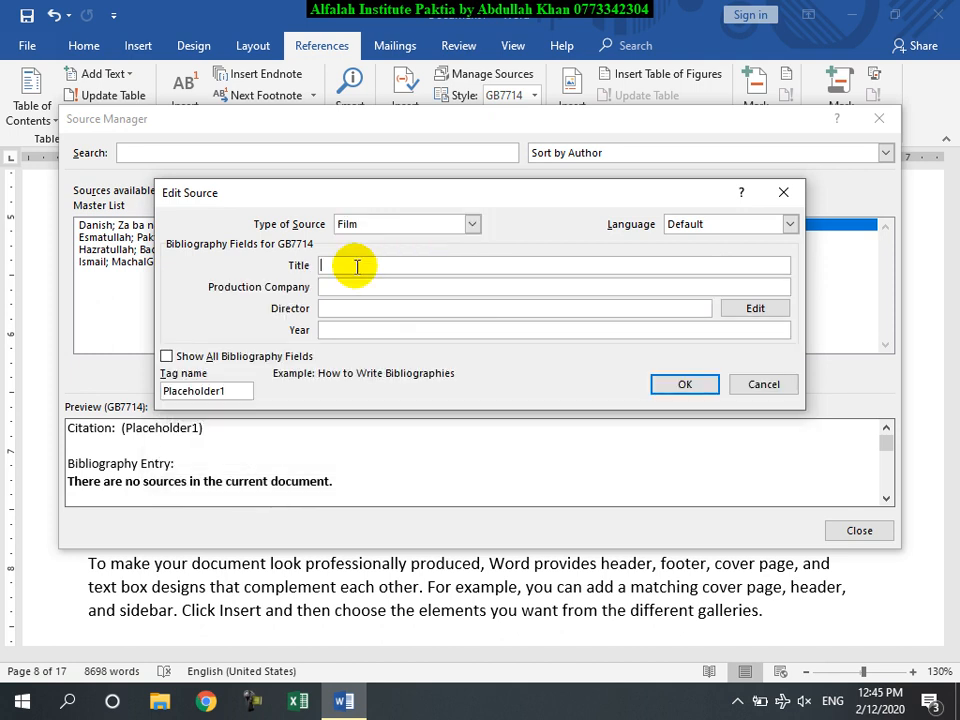
pyautogui.write('Sharif Badmash')
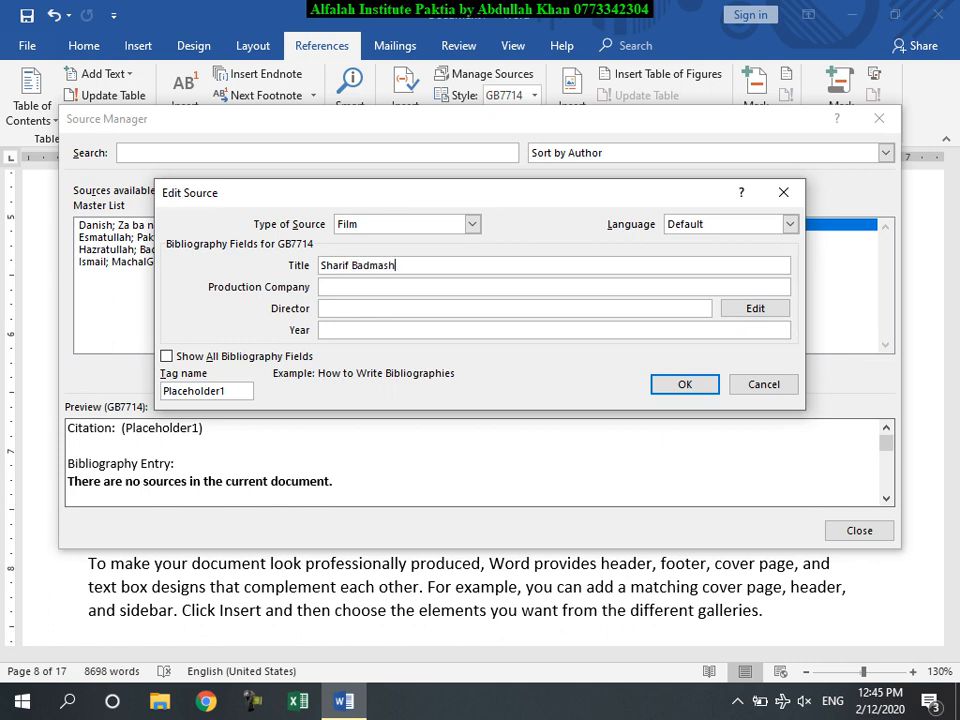
pyautogui.press('Tab')
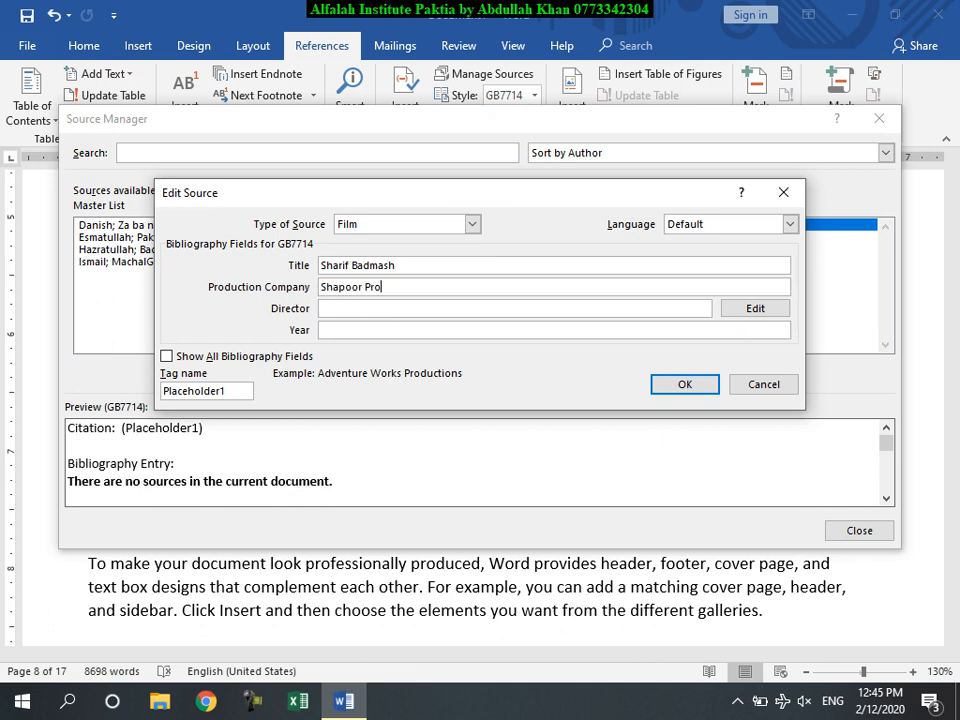
pyautogui.write('on')
pyautogui.press('Tab')
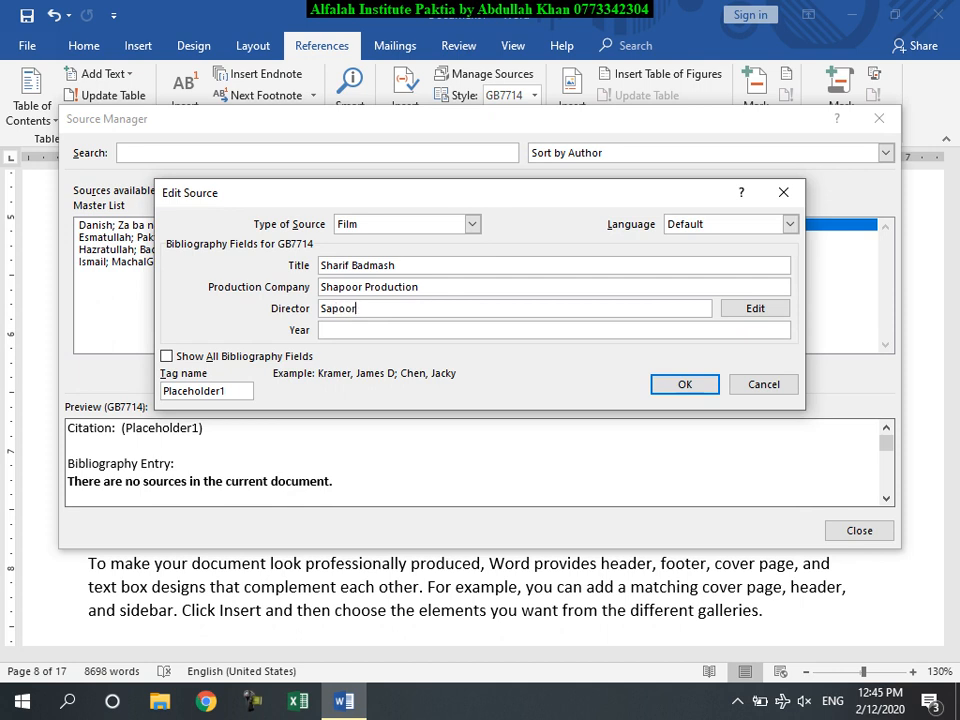
pyautogui.press('Tab')
pyautogui.press('Tab')
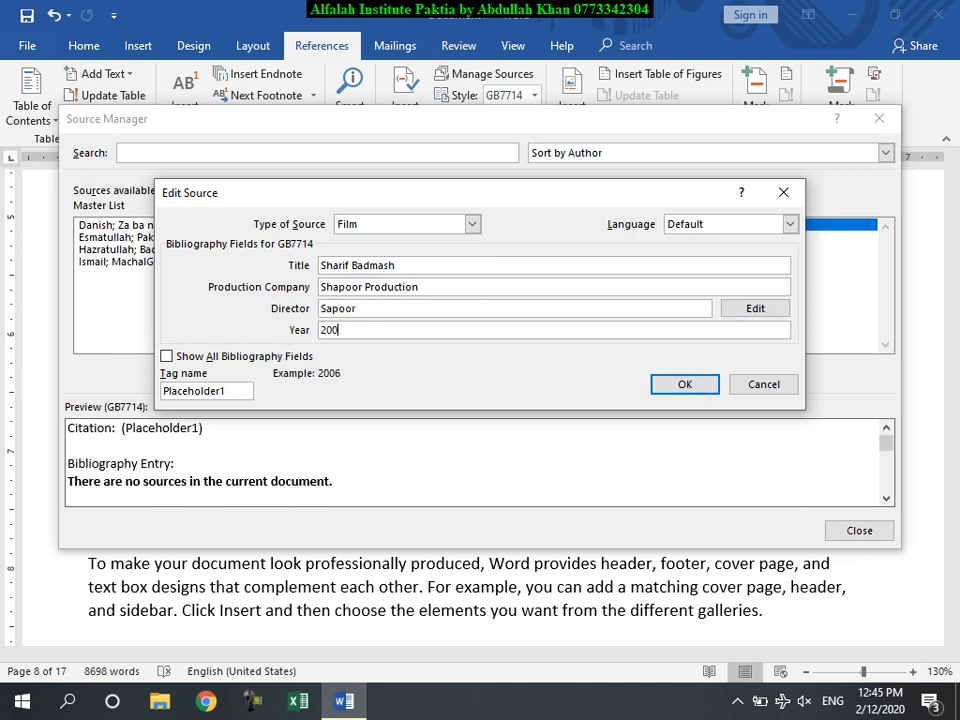
pyautogui.write('2008')
pyautogui.click(685, 384)
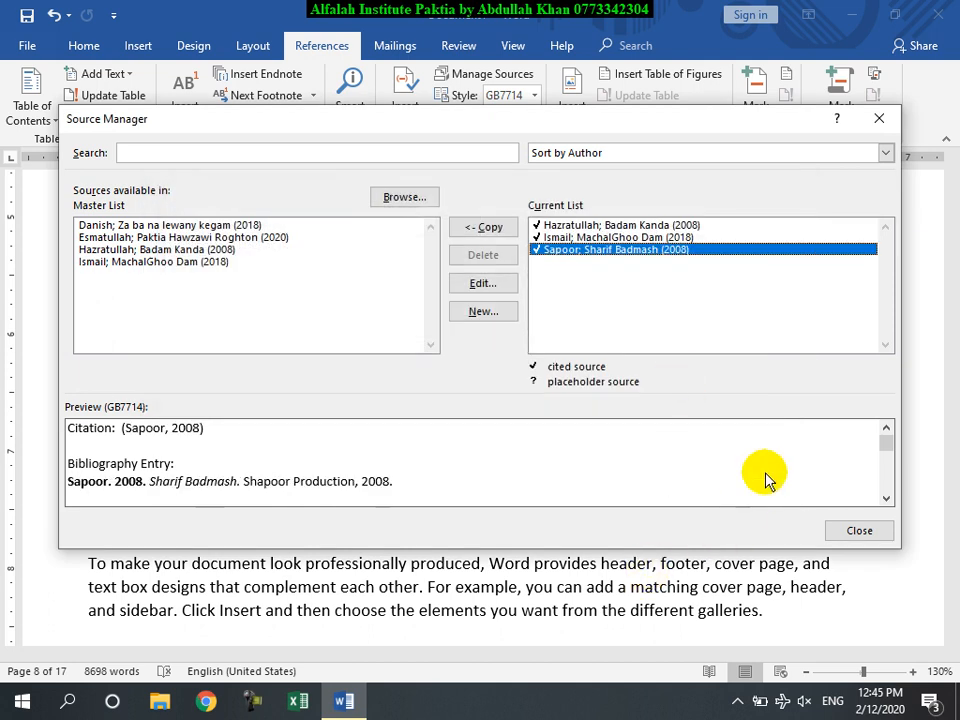
pyautogui.click(862, 532)
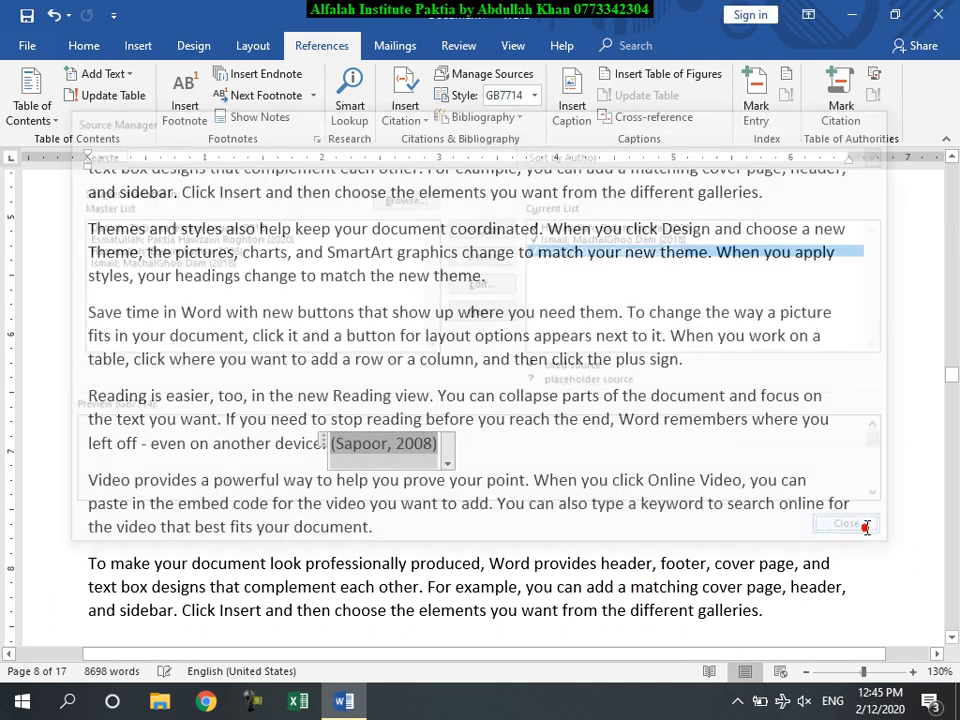
# Add a new blank page at the end of the document
pyautogui.click(522, 483)
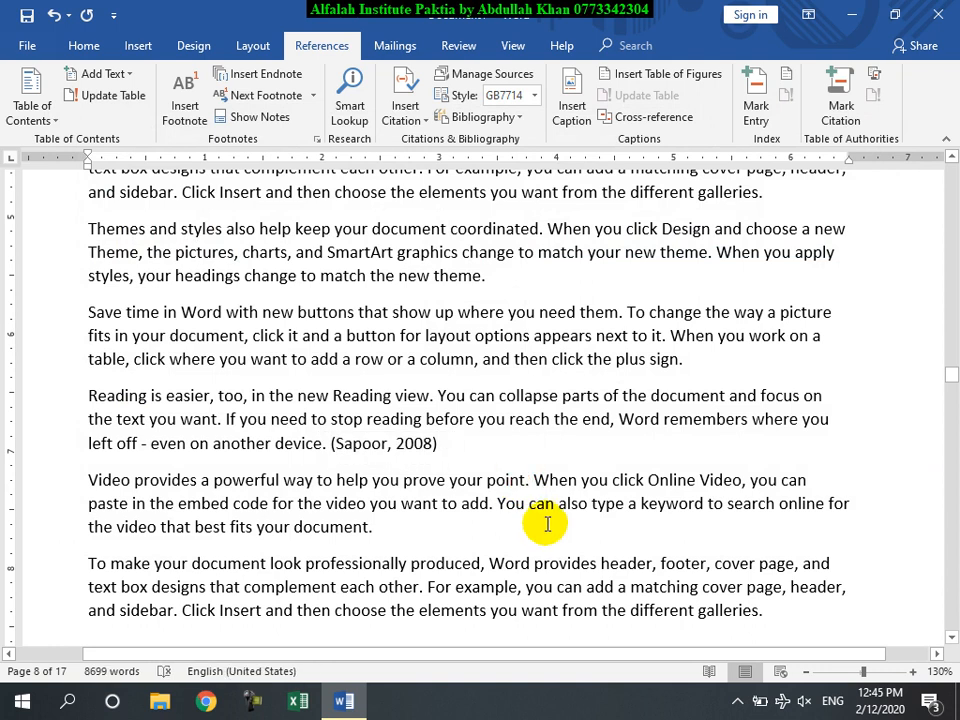
pyautogui.hotkey('ctrl', 'End')
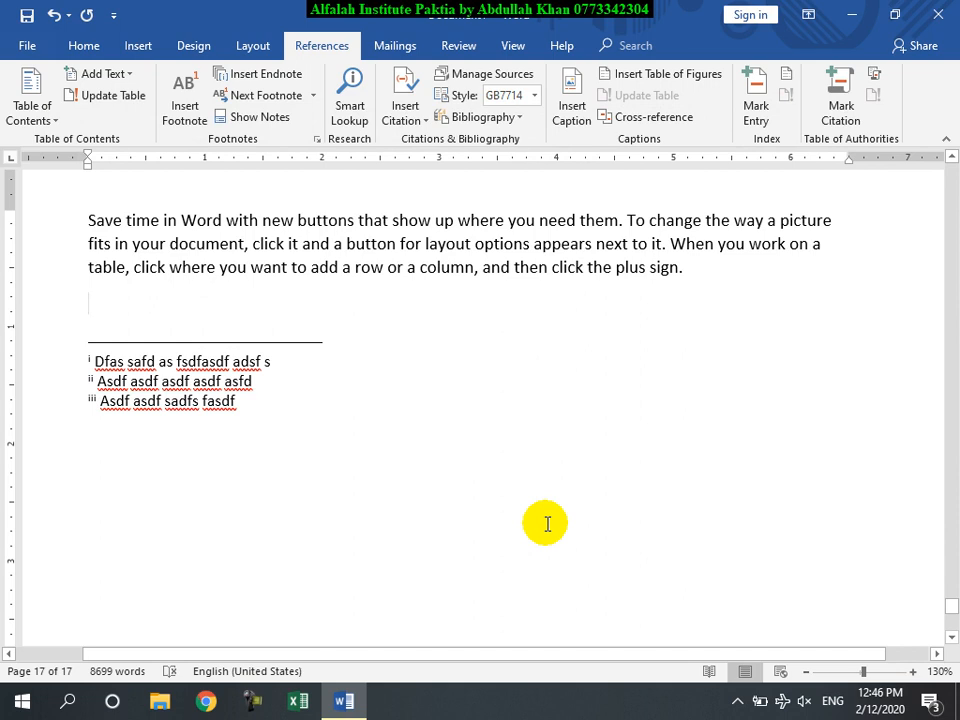
pyautogui.hotkey('ctrl', 'Return')
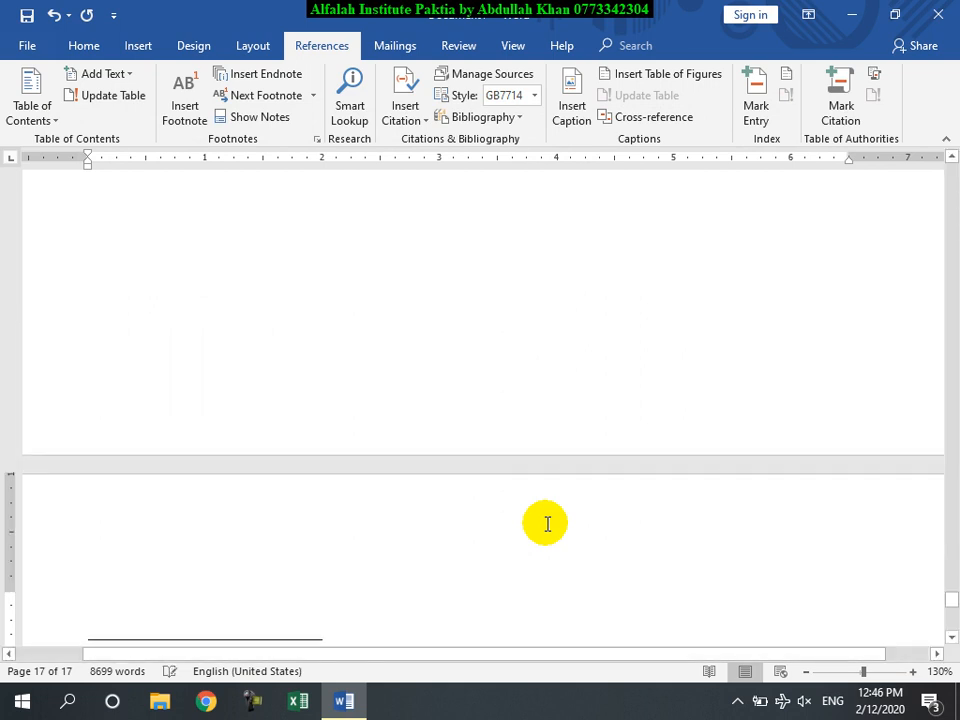
pyautogui.click(127, 593)
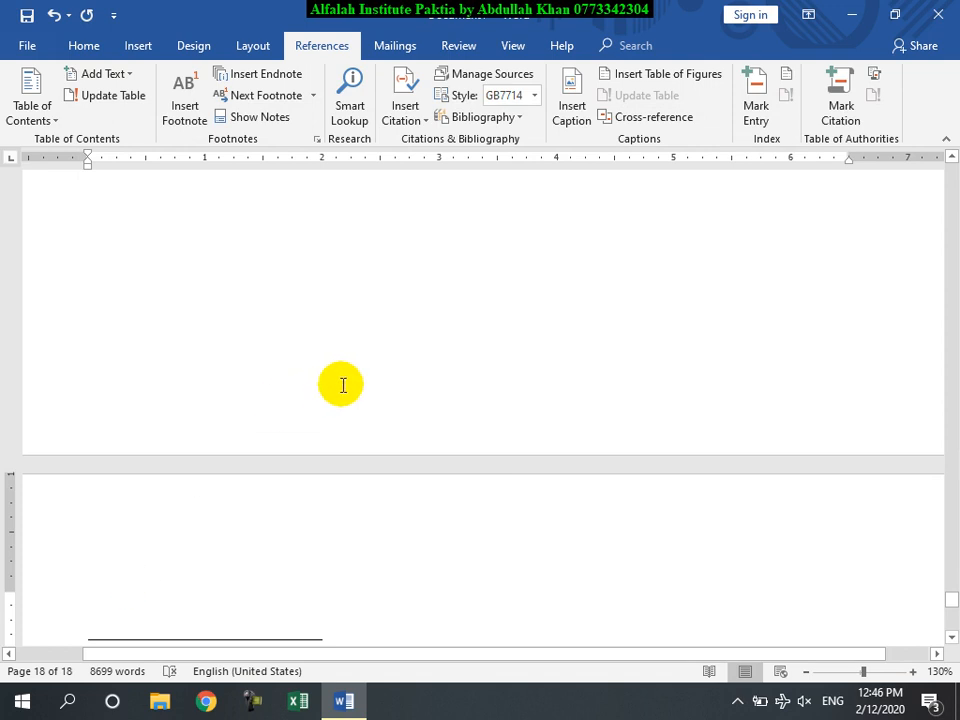
# Insert a bibliography listing Badam Kanda, MachalGhoo Dam and Sharif Badmash
pyautogui.click(493, 119)
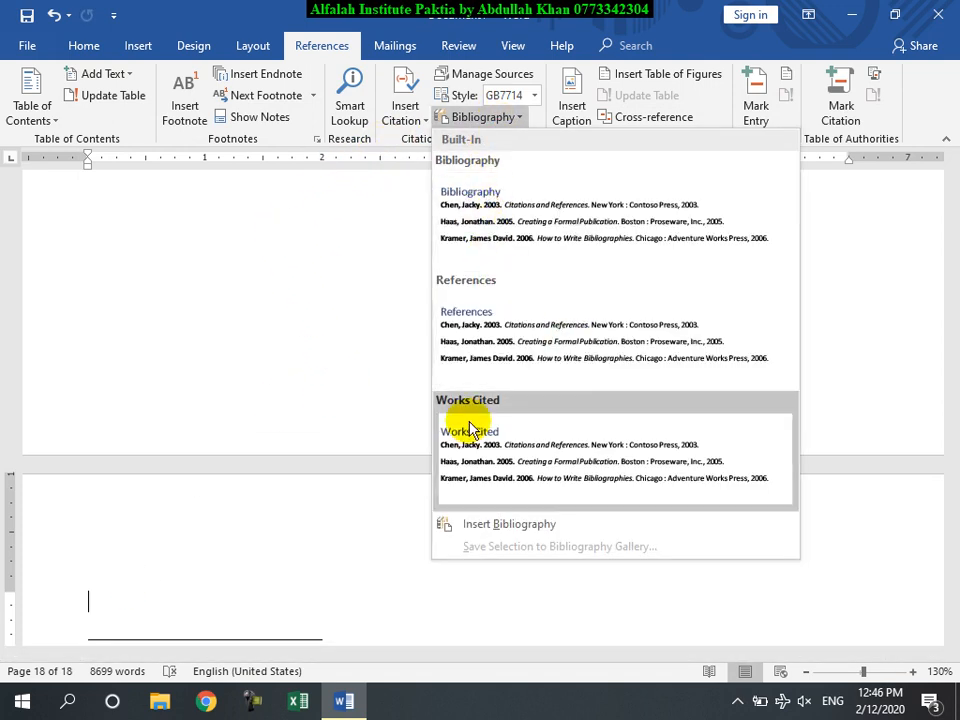
pyautogui.click(545, 533)
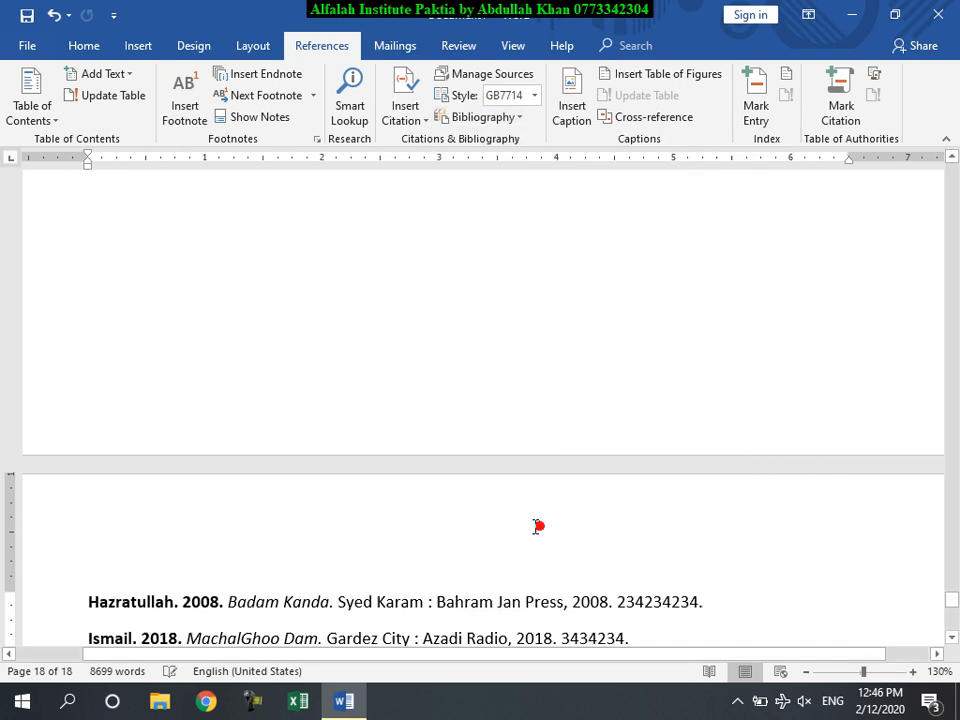
pyautogui.scroll(-3, 253, 514)
pyautogui.click(271, 451)
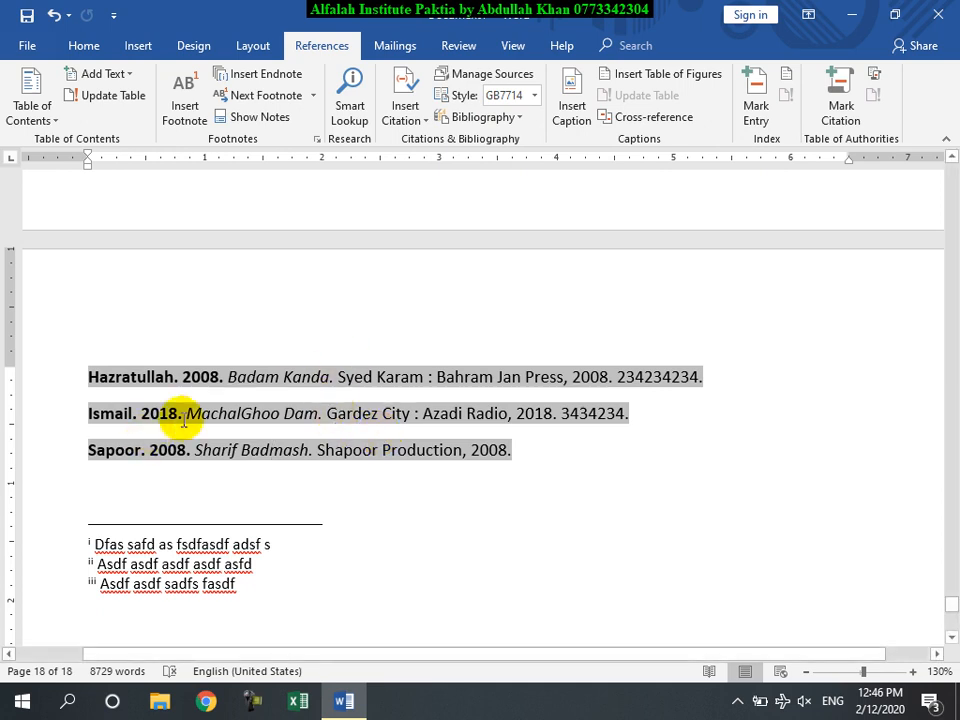
# Switch the citation style to ISO 690 numerical so citations show (1) again
pyautogui.click(535, 95)
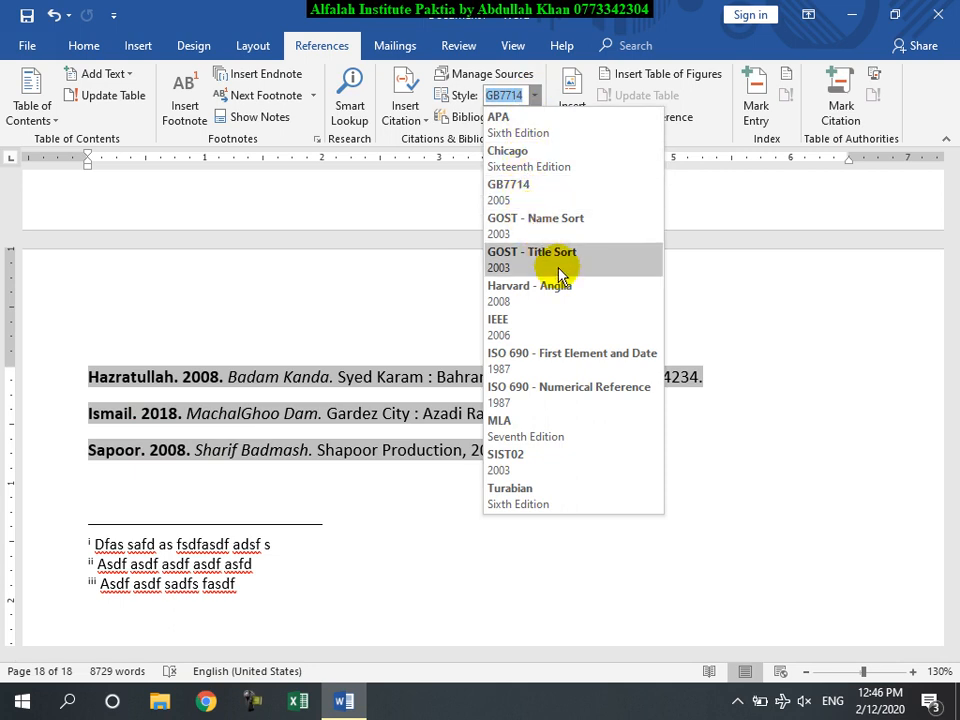
pyautogui.click(546, 398)
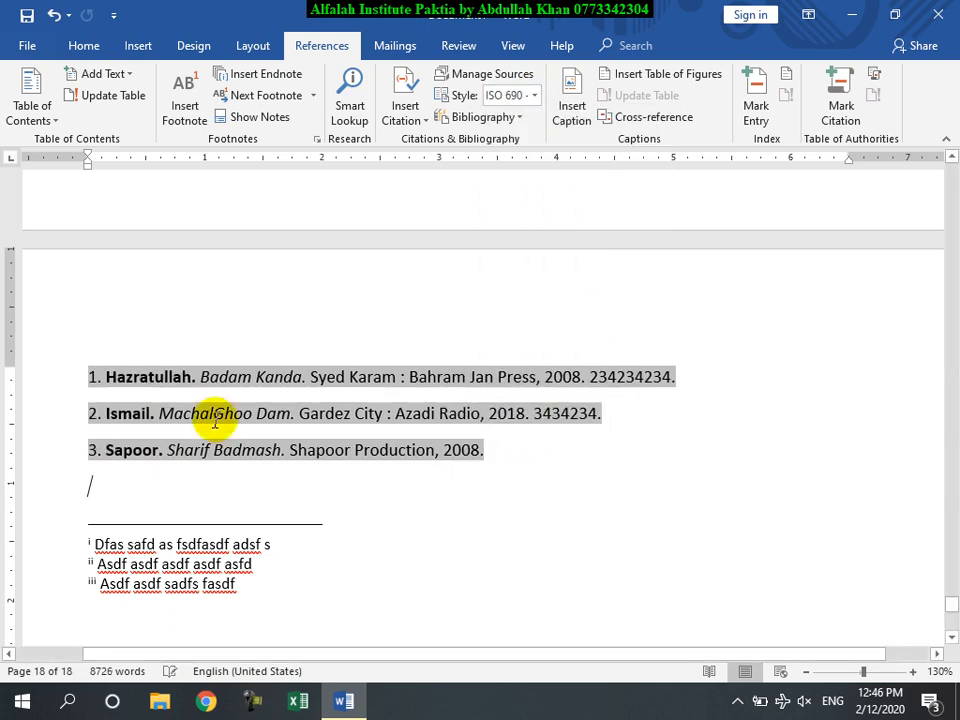
pyautogui.scroll(15, 754, 369)
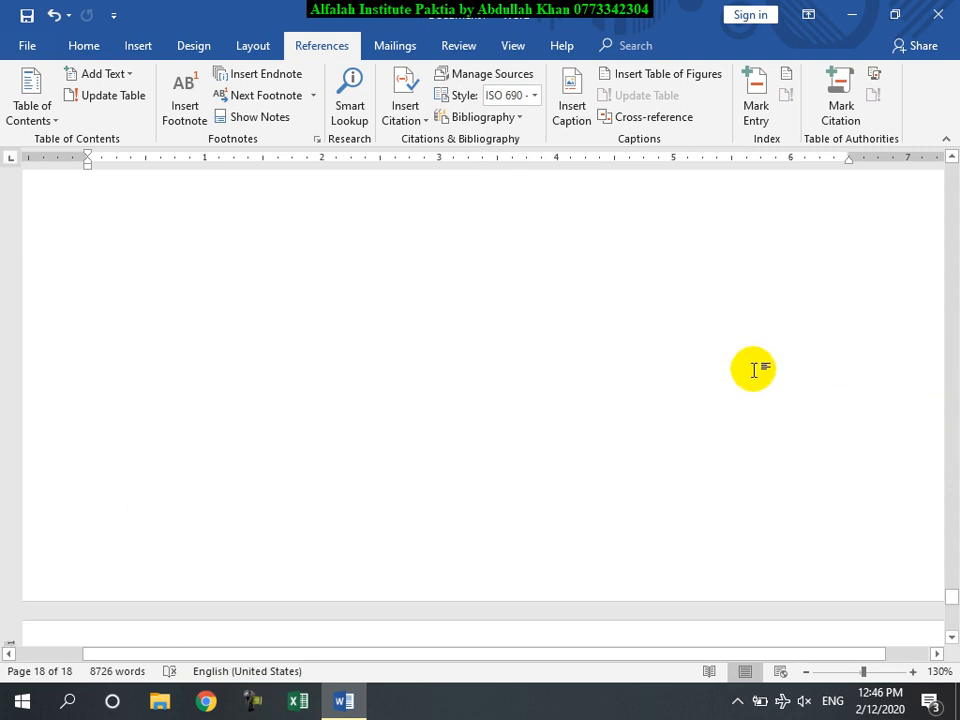
pyautogui.scroll(5, 770, 400)
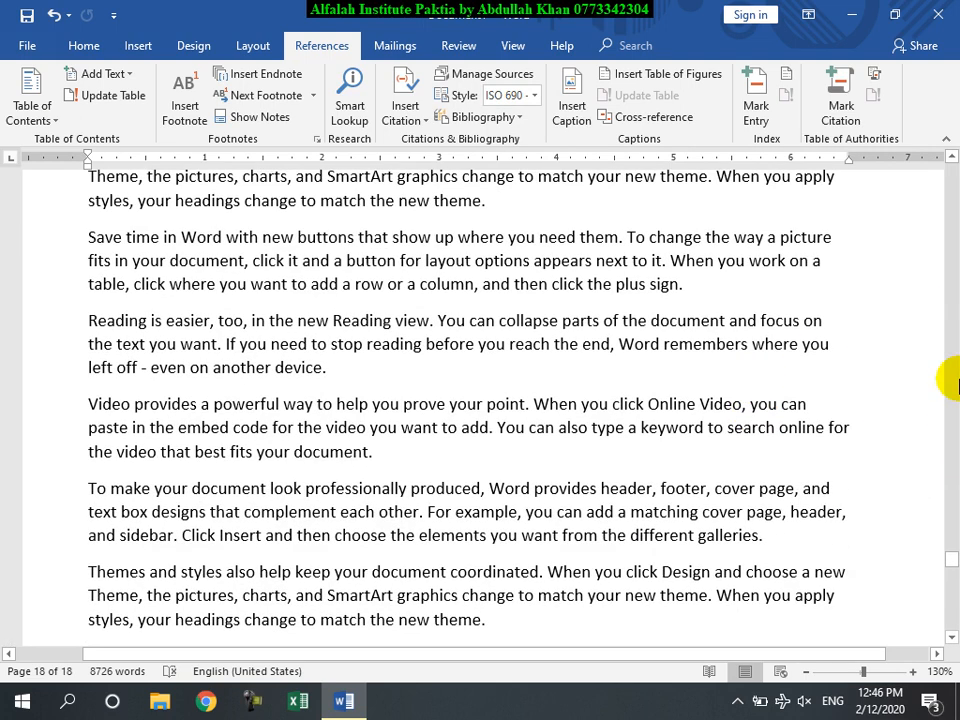
# Insert an empty line after the first Afghanistan paragraph on page 2
pyautogui.moveTo(951, 565); pyautogui.dragTo(940, 190)
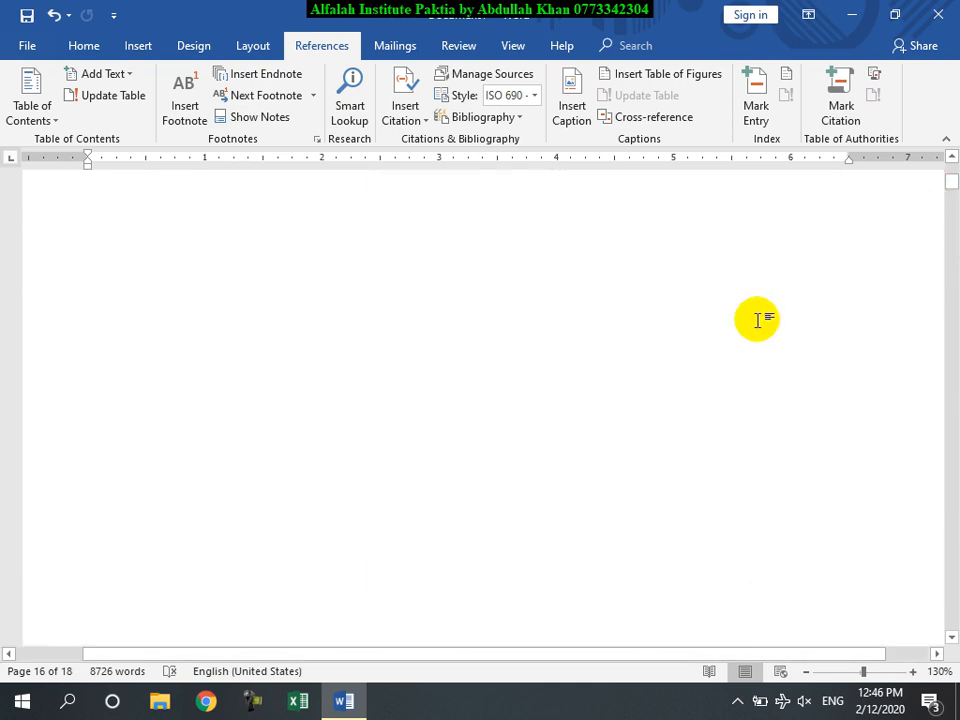
pyautogui.scroll(-6, 497, 360)
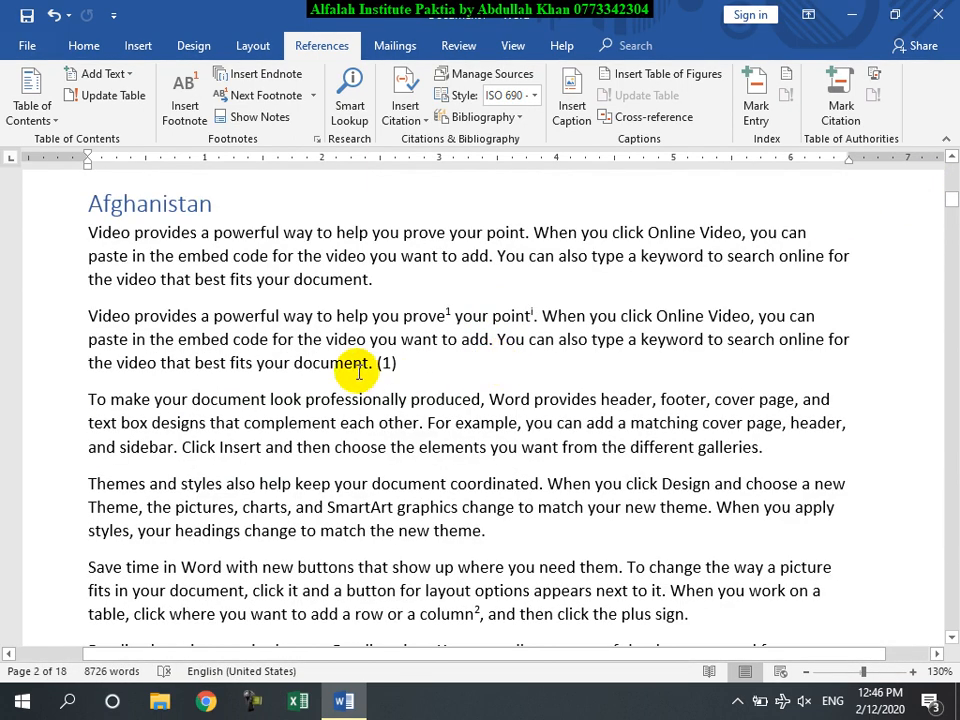
pyautogui.scroll(-10, 356, 487)
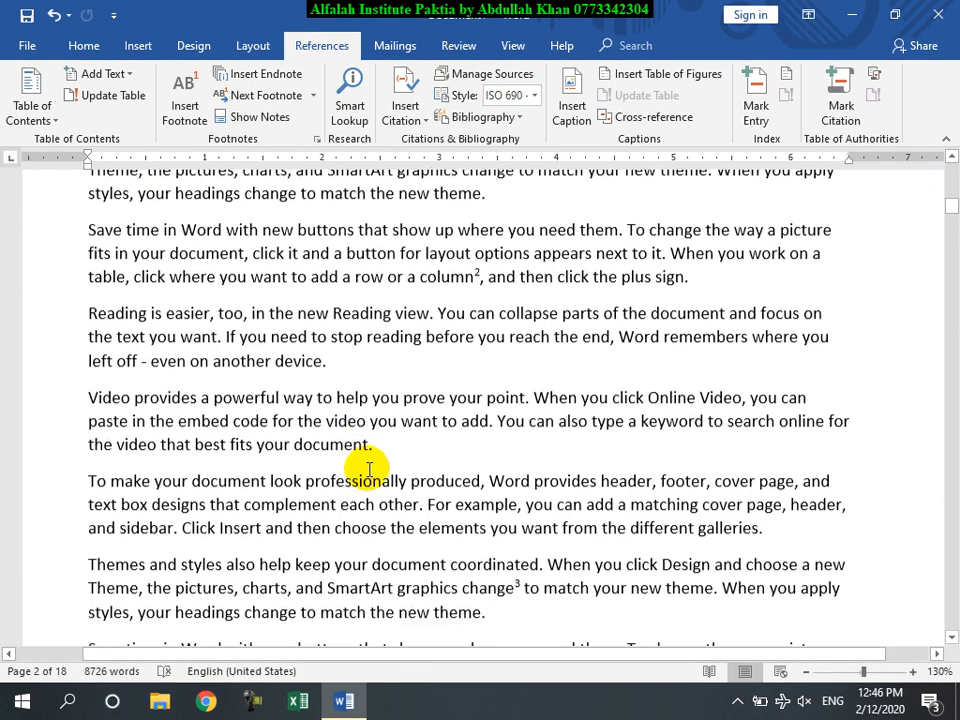
pyautogui.scroll(-9, 377, 452)
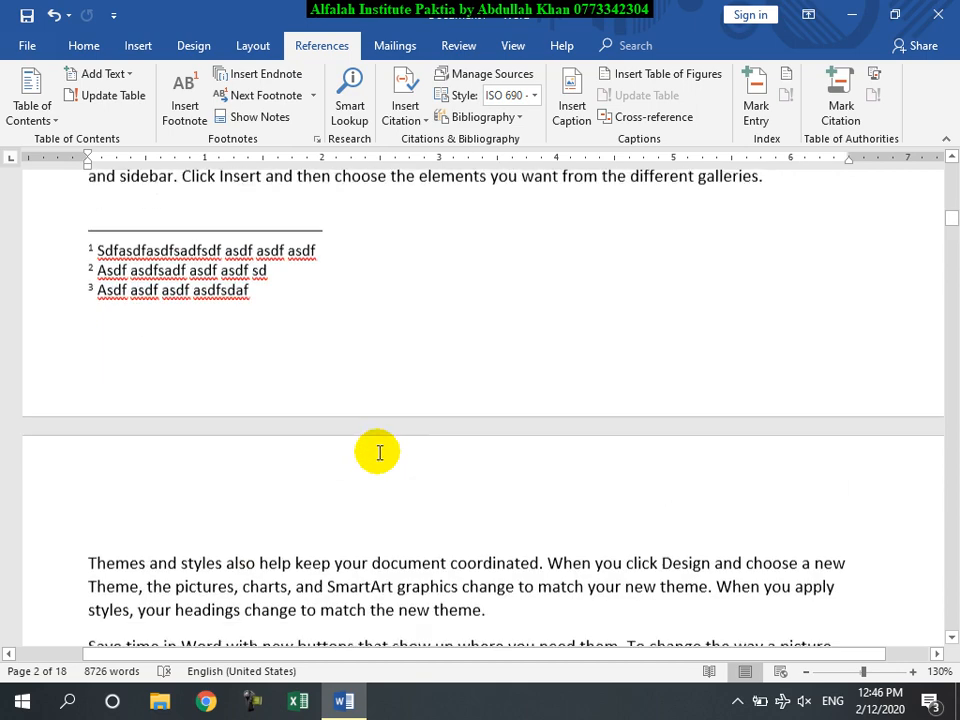
pyautogui.scroll(-10, 380, 438)
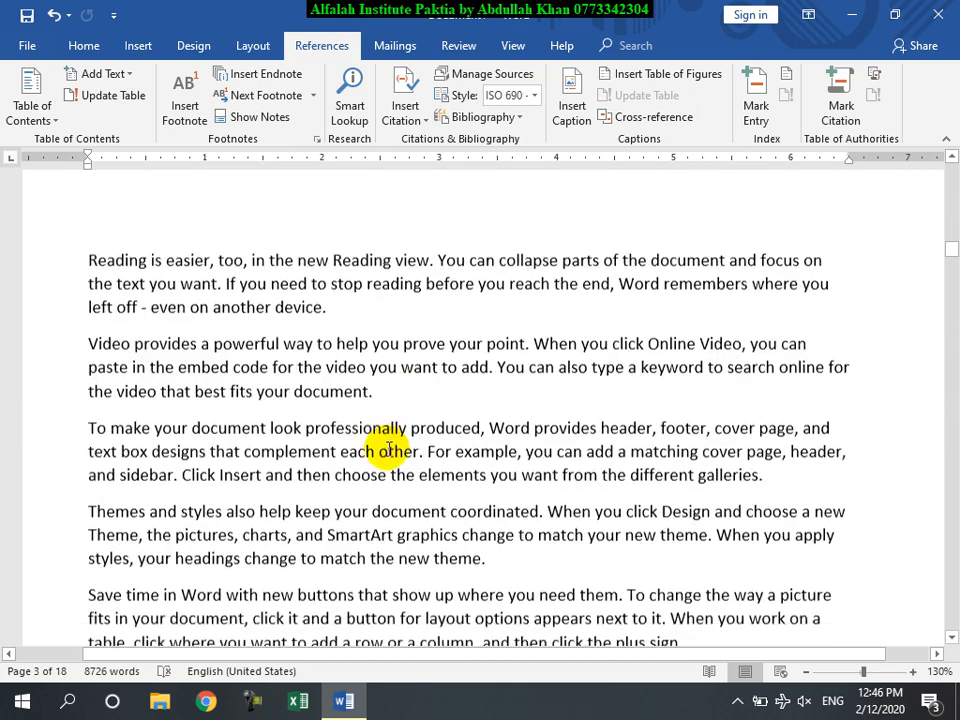
pyautogui.click(414, 203)
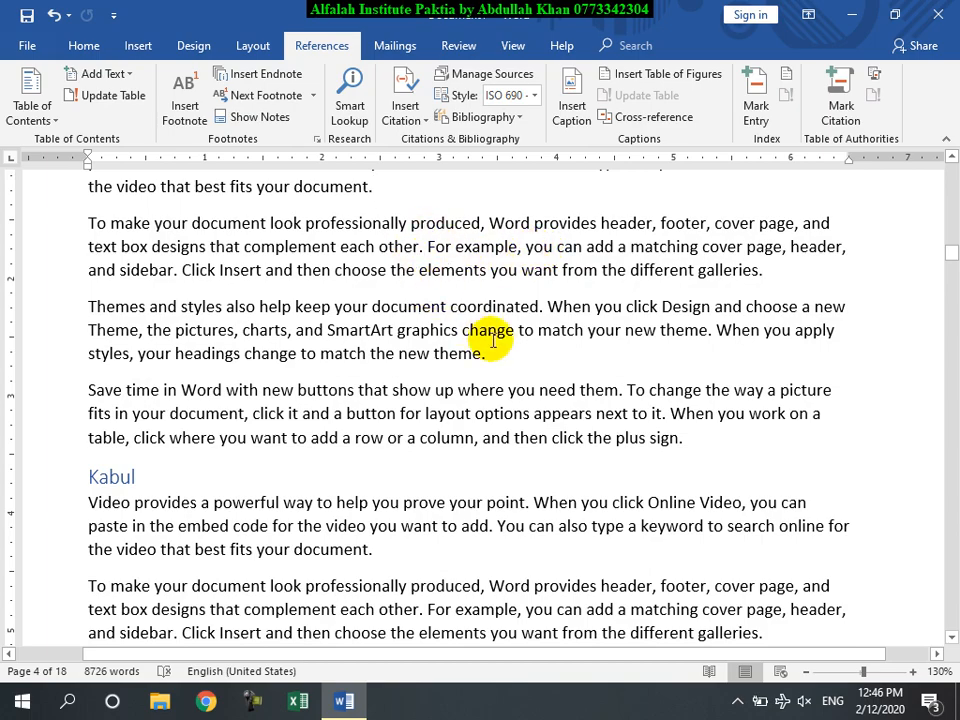
pyautogui.scroll(5, 486, 335)
pyautogui.scroll(-12, 486, 335)
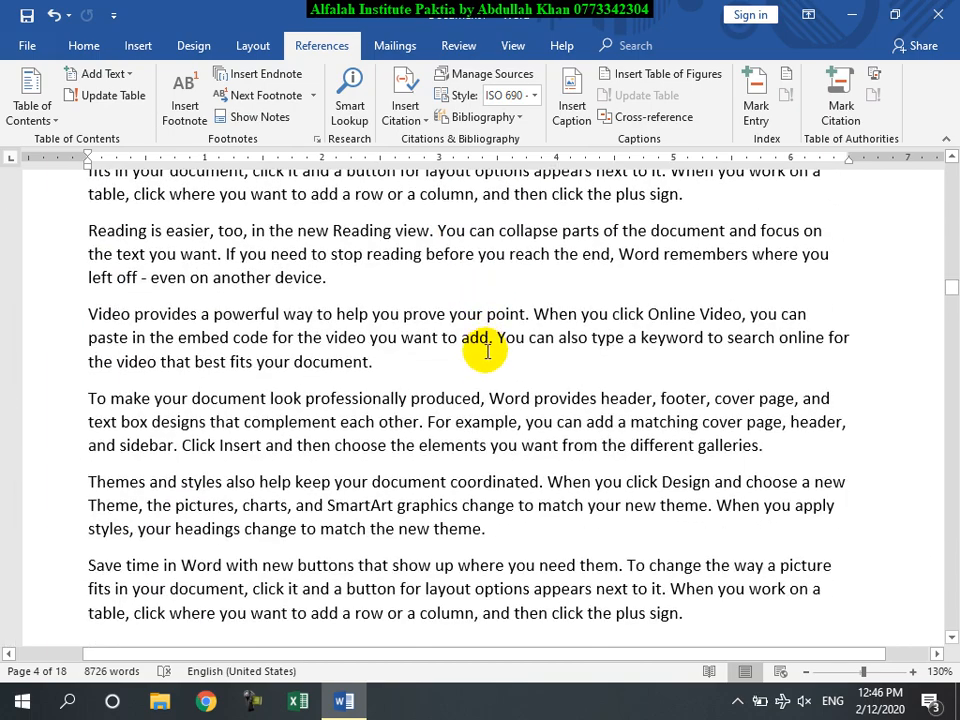
pyautogui.scroll(-10, 486, 347)
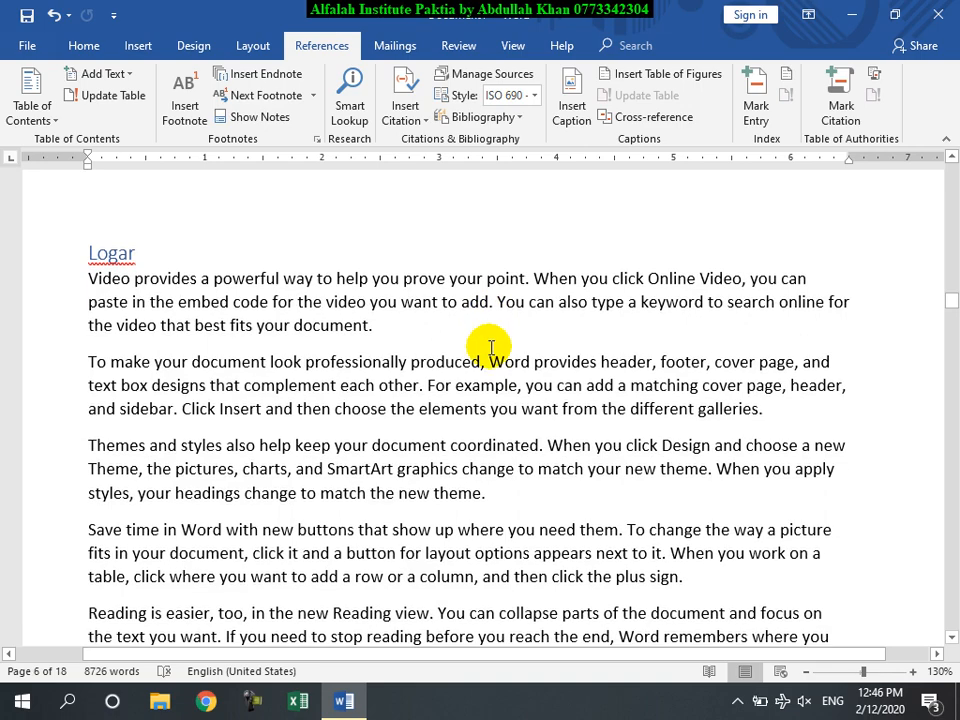
pyautogui.scroll(8, 489, 347)
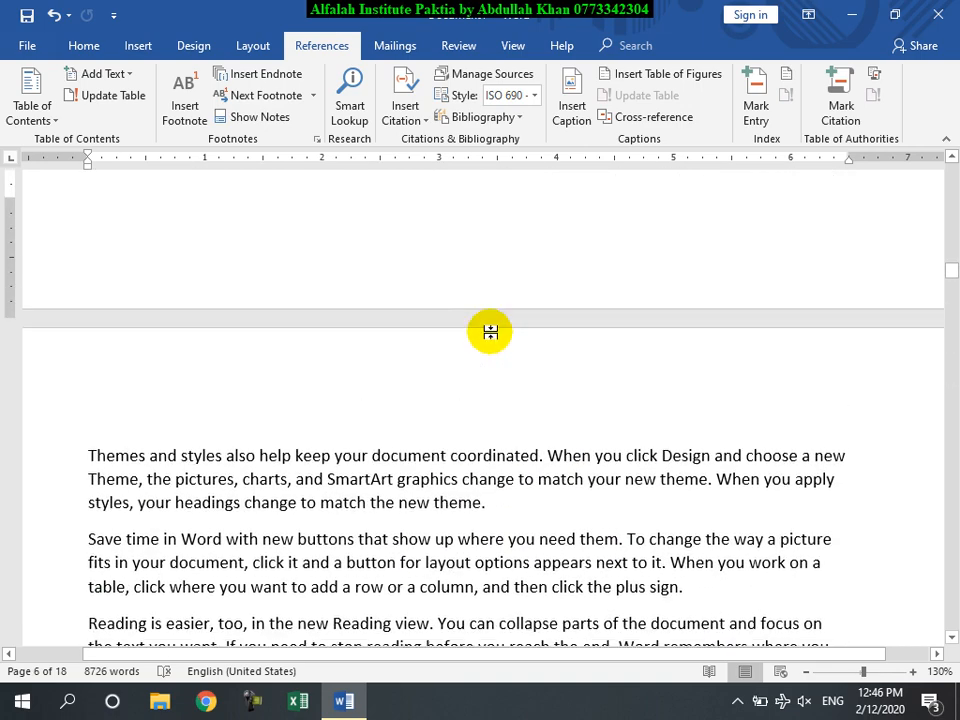
pyautogui.scroll(10, 491, 325)
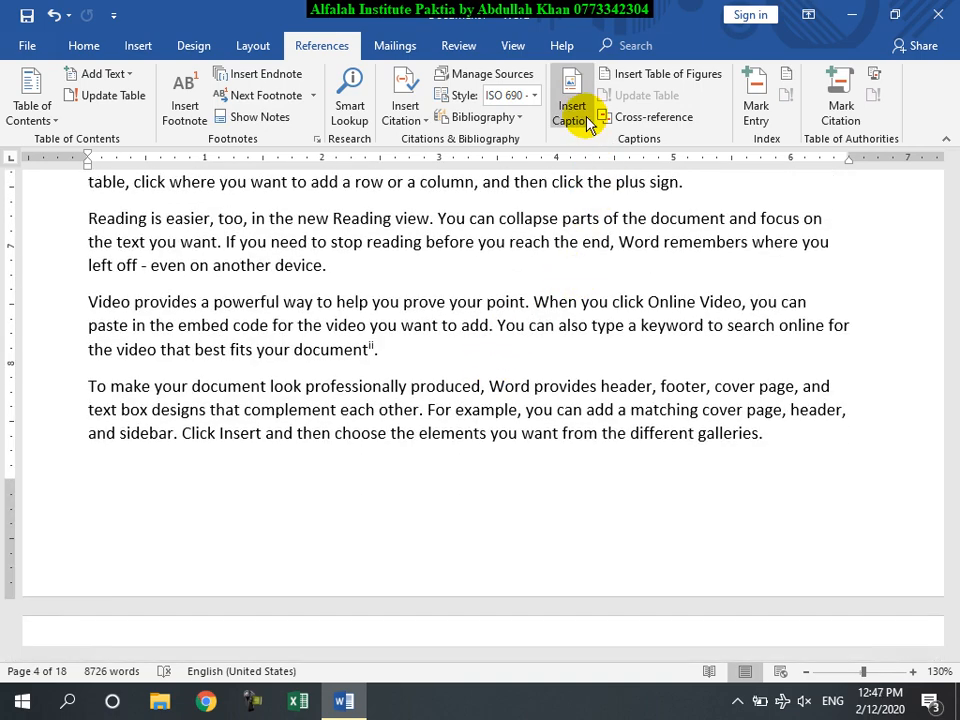
pyautogui.moveTo(950, 264); pyautogui.dragTo(950, 170)
pyautogui.scroll(-15, 555, 350)
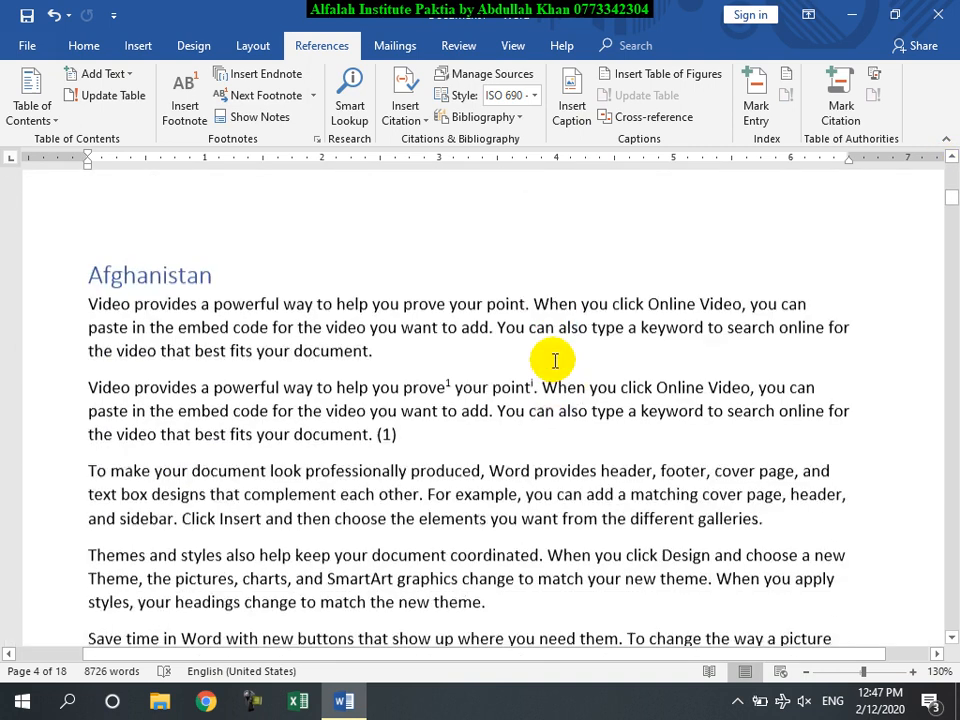
pyautogui.click(392, 310)
pyautogui.press('Return')
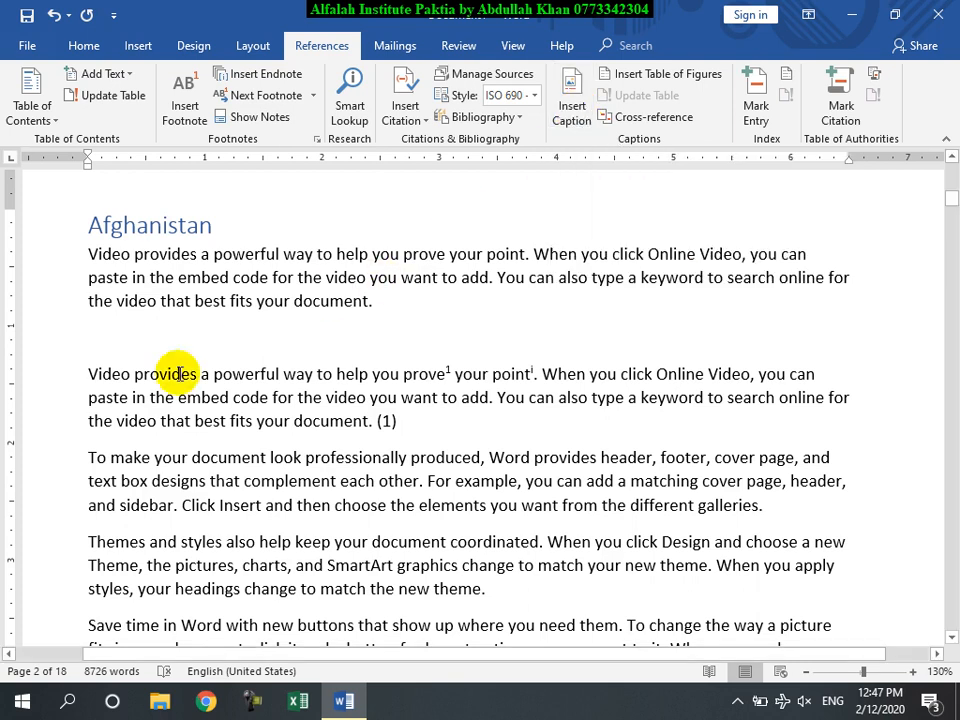
# Insert the gaam pie-chart picture from the Desktop on the empty line
pyautogui.click(128, 340)
pyautogui.click(143, 46)
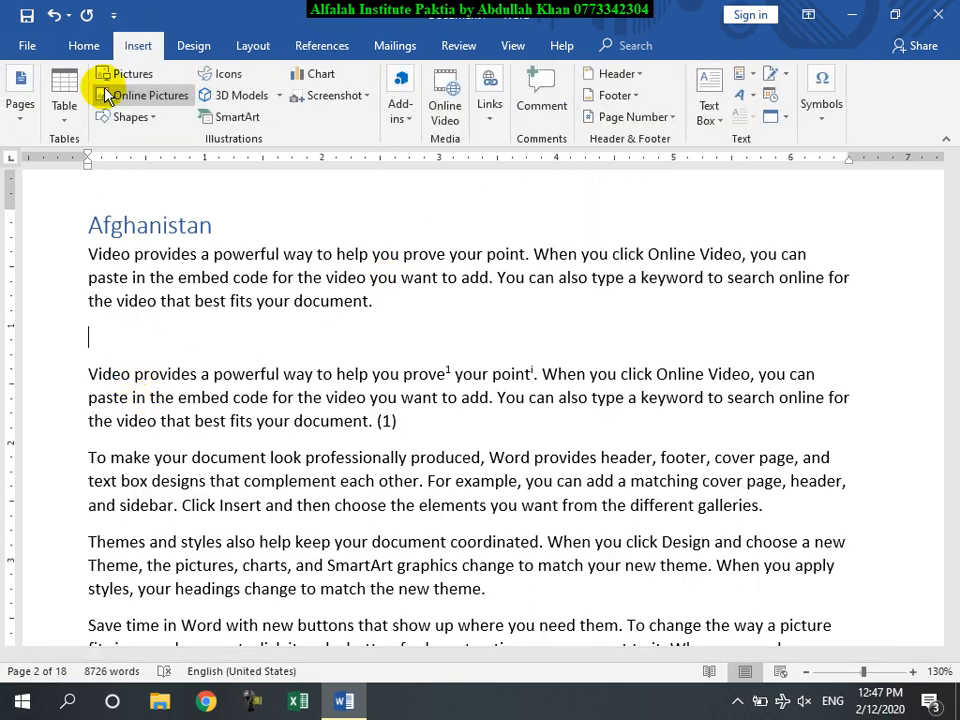
pyautogui.click(120, 72)
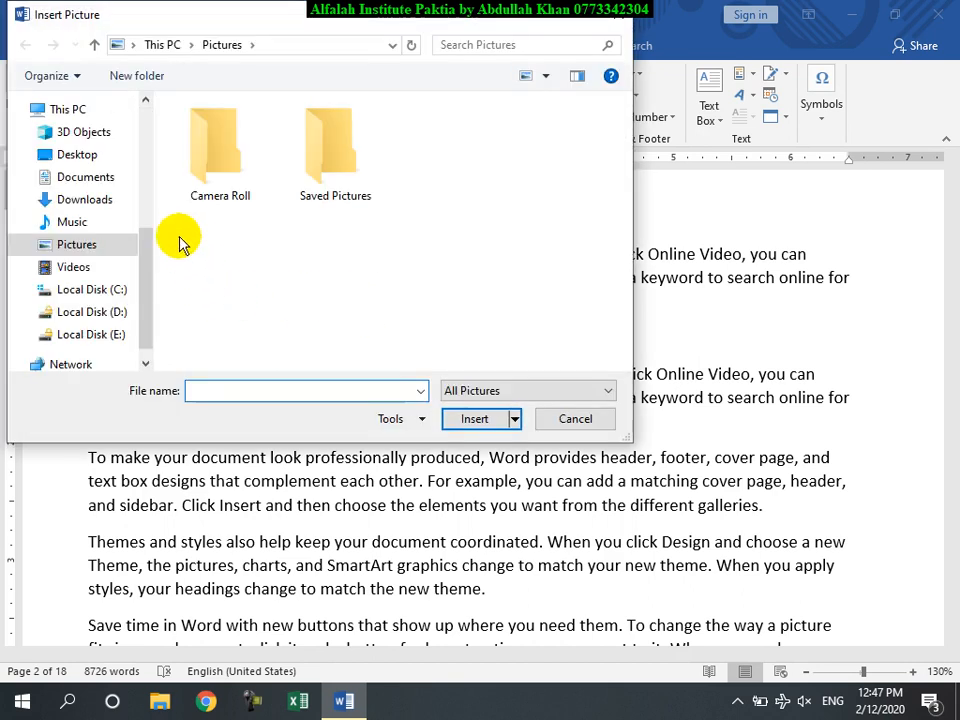
pyautogui.click(82, 156)
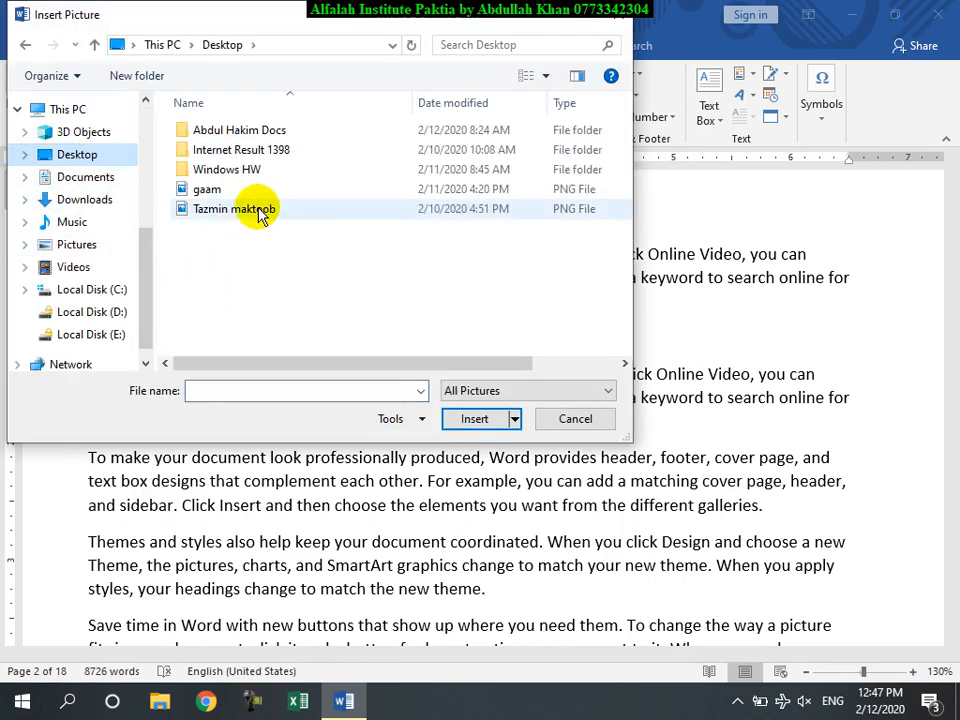
pyautogui.click(212, 190)
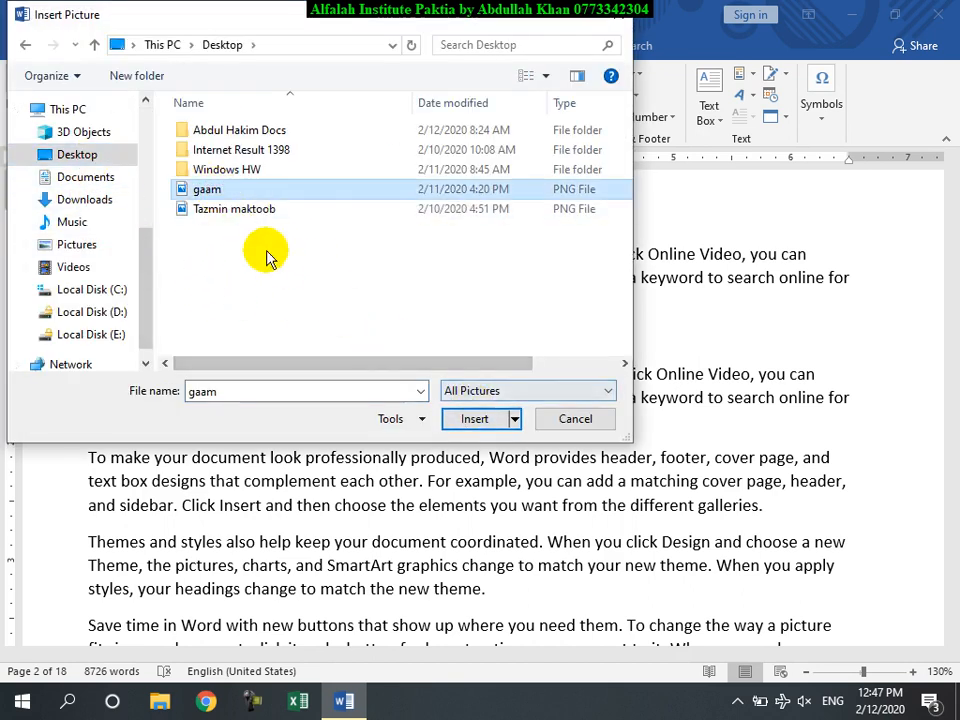
pyautogui.click(470, 418)
pyautogui.scroll(-3, 492, 450)
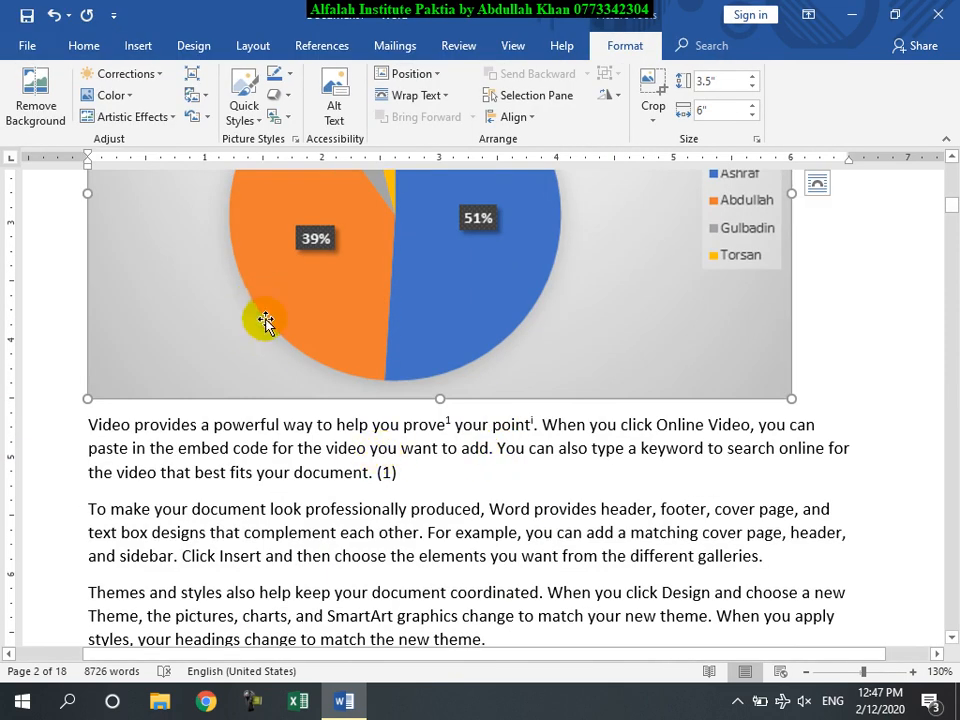
pyautogui.click(322, 45)
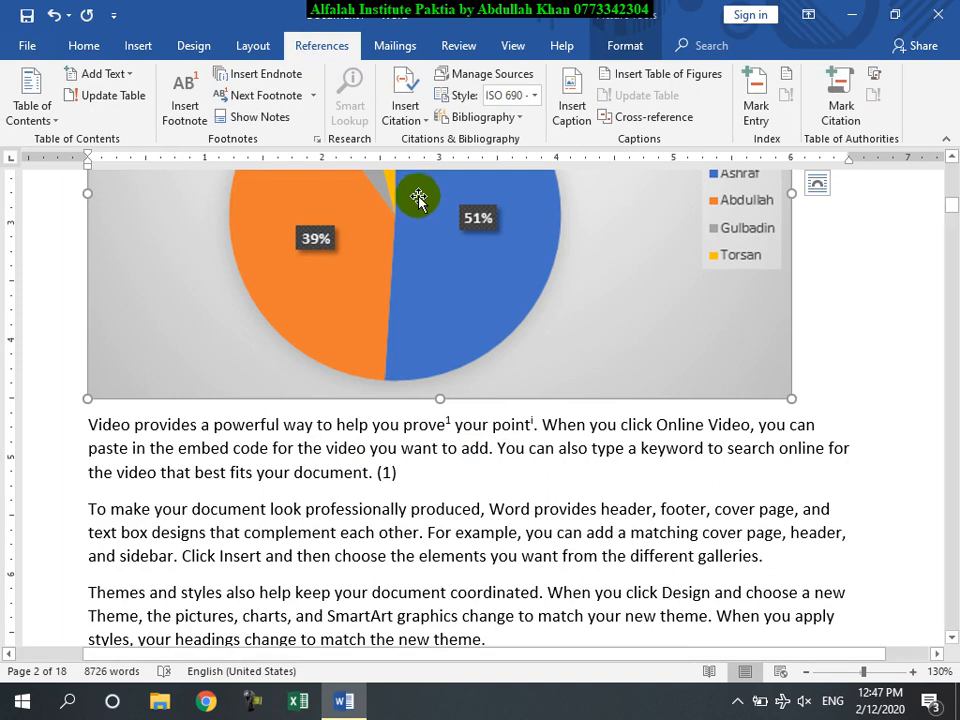
# Create a new caption label 'Photo' and delete the 'Picture' label
pyautogui.click(576, 118)
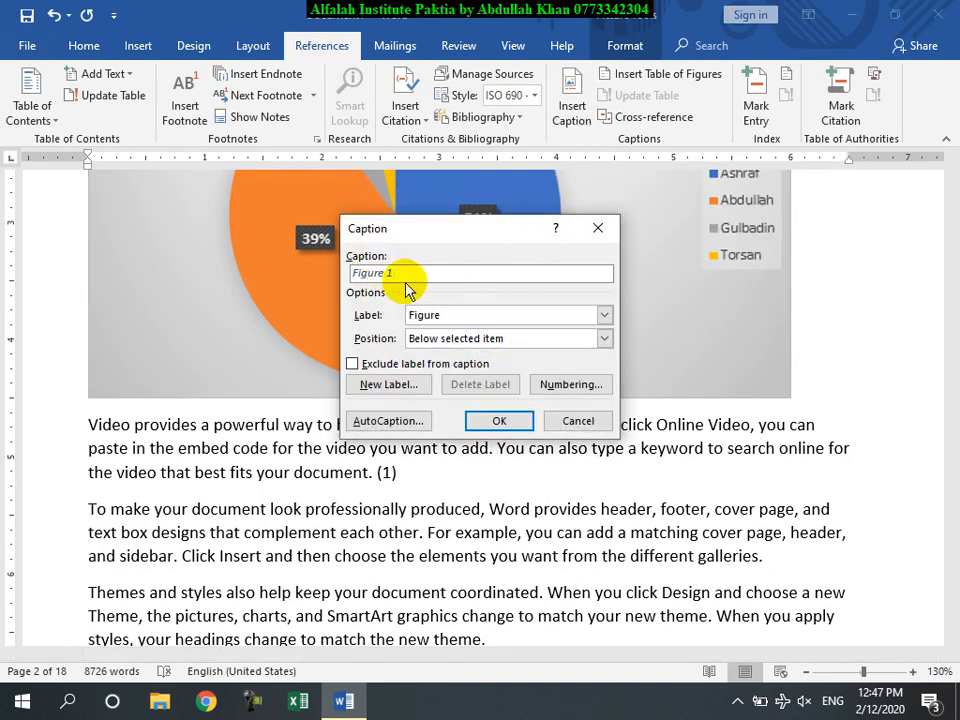
pyautogui.click(508, 318)
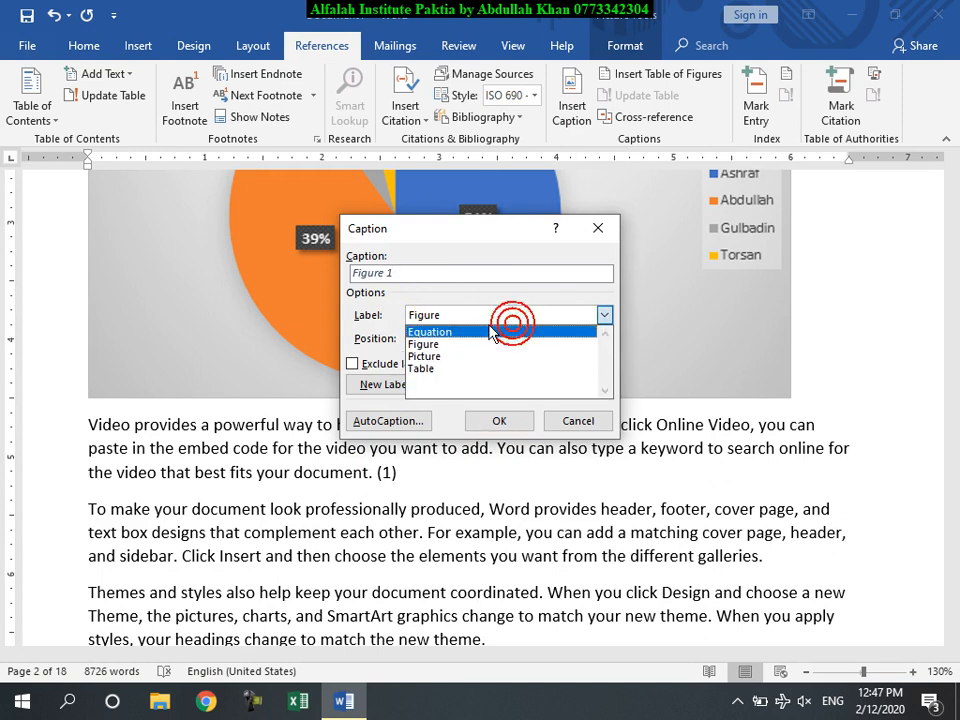
pyautogui.click(440, 357)
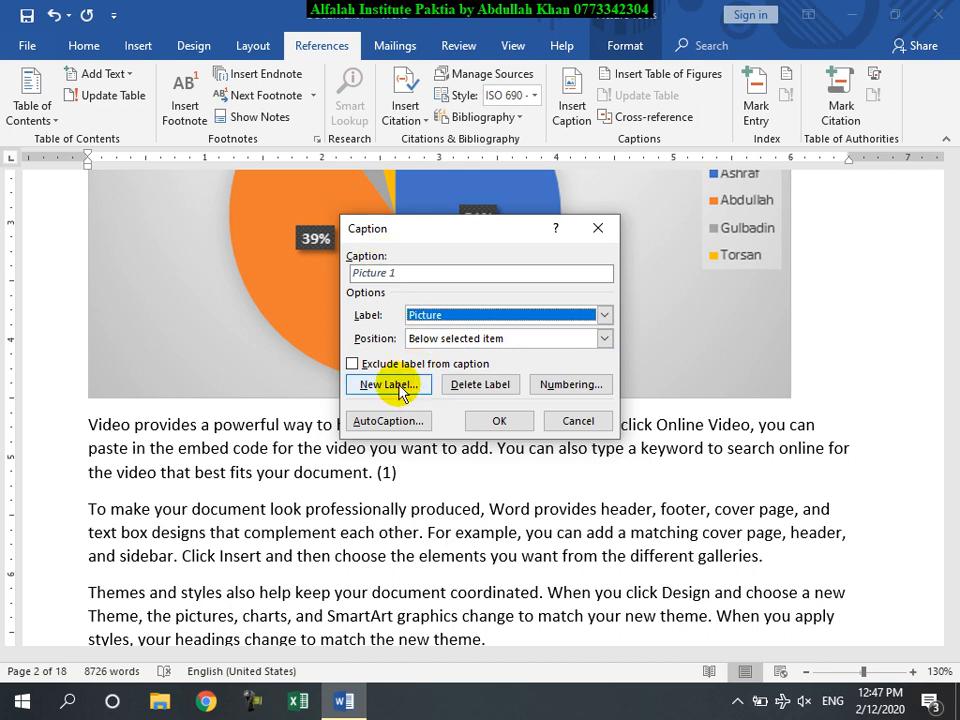
pyautogui.click(404, 388)
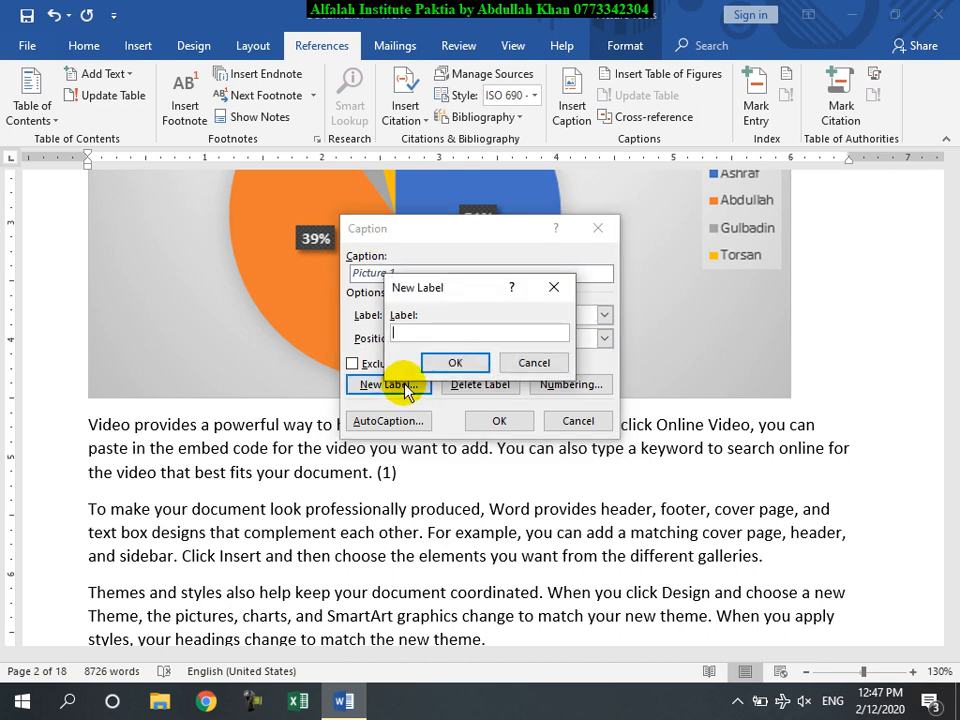
pyautogui.write('Photo')
pyautogui.click(450, 362)
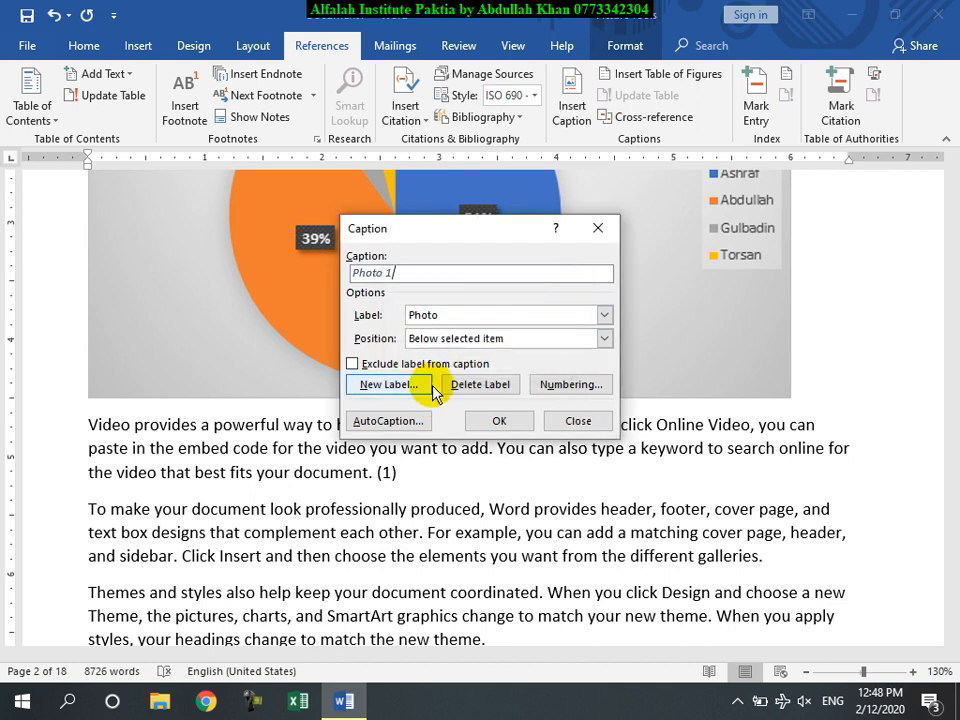
pyautogui.click(490, 325)
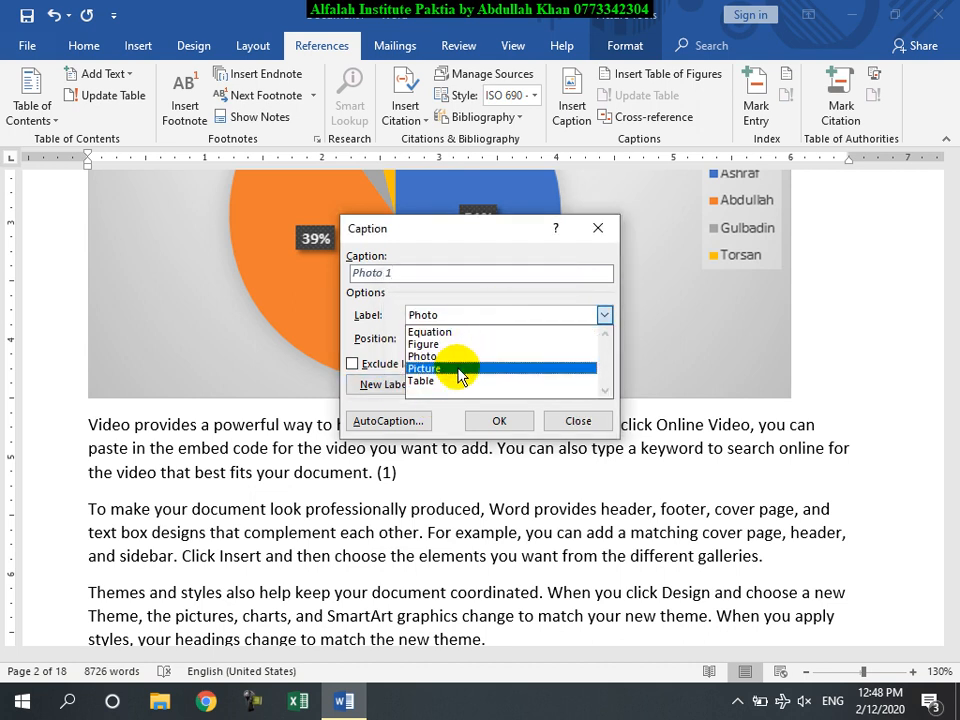
pyautogui.click(447, 366)
pyautogui.click(480, 386)
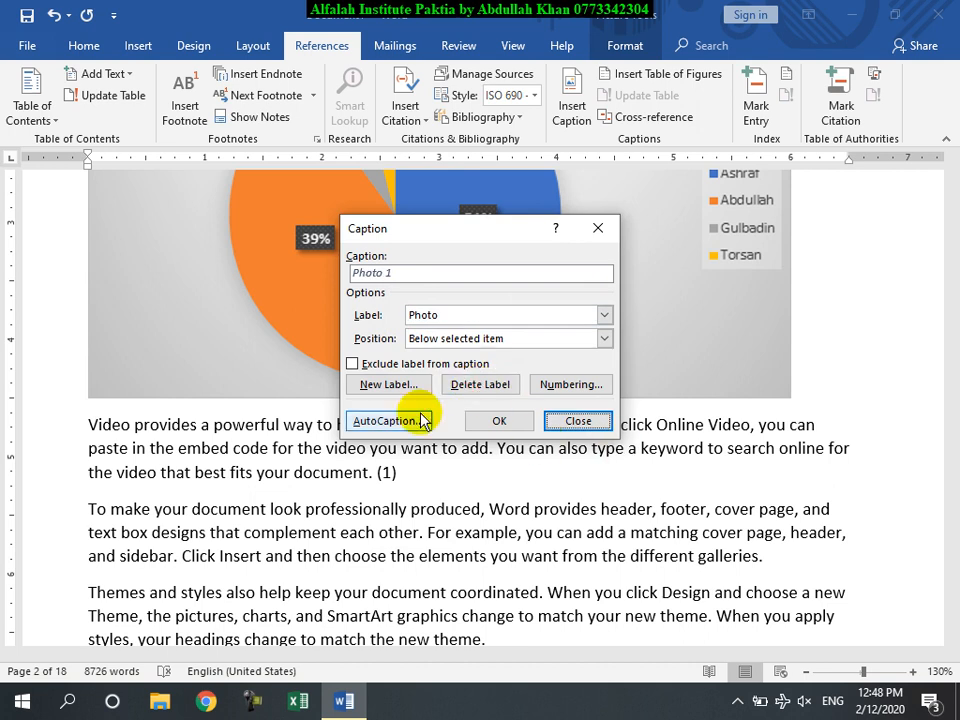
pyautogui.click(538, 322)
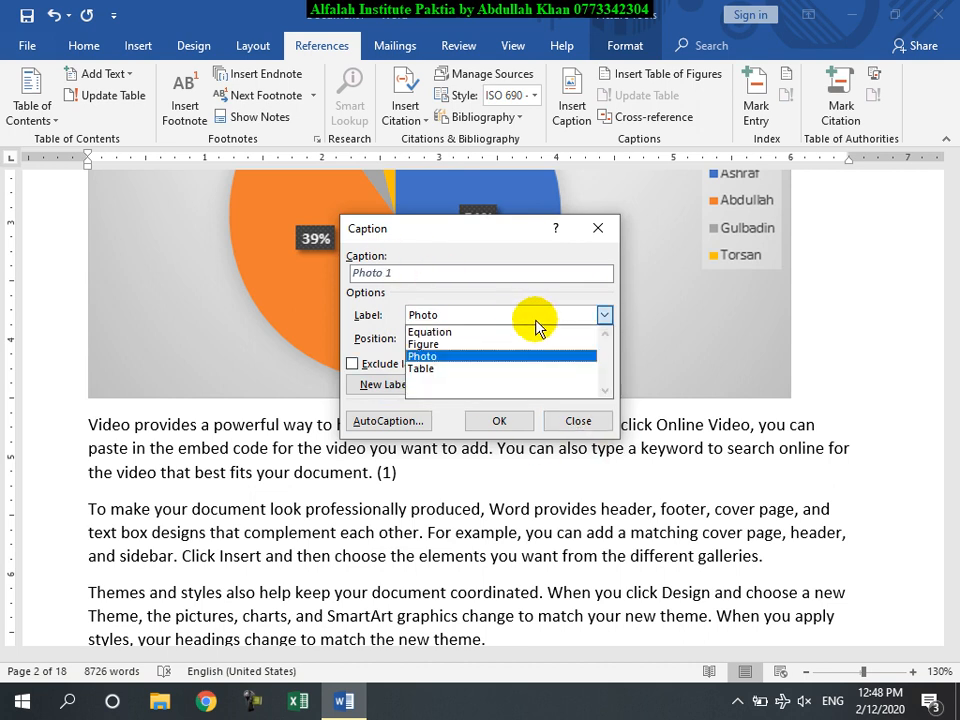
pyautogui.click(535, 318)
# Keep 1, 2, 3 numbering and insert the 'Photo 1' caption below the chart
pyautogui.click(568, 385)
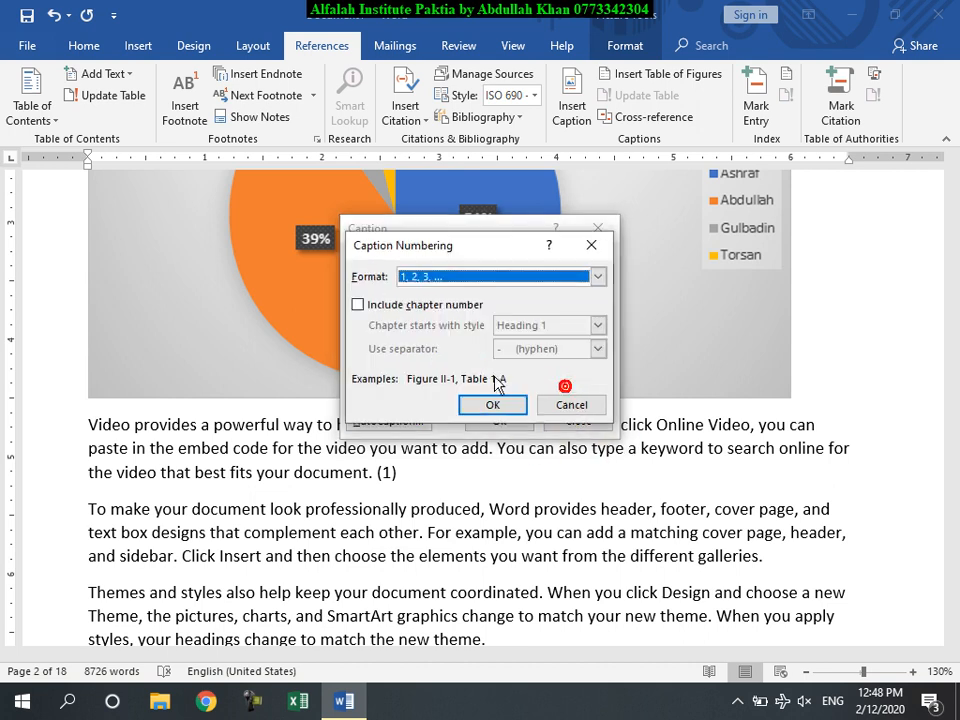
pyautogui.click(428, 277)
pyautogui.click(445, 290)
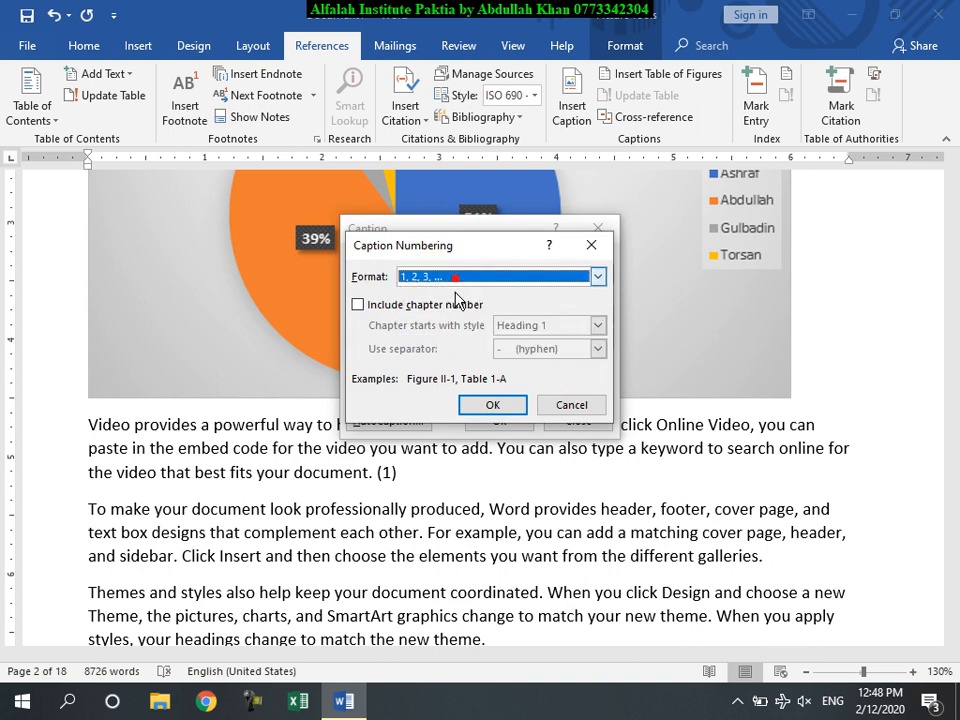
pyautogui.click(493, 404)
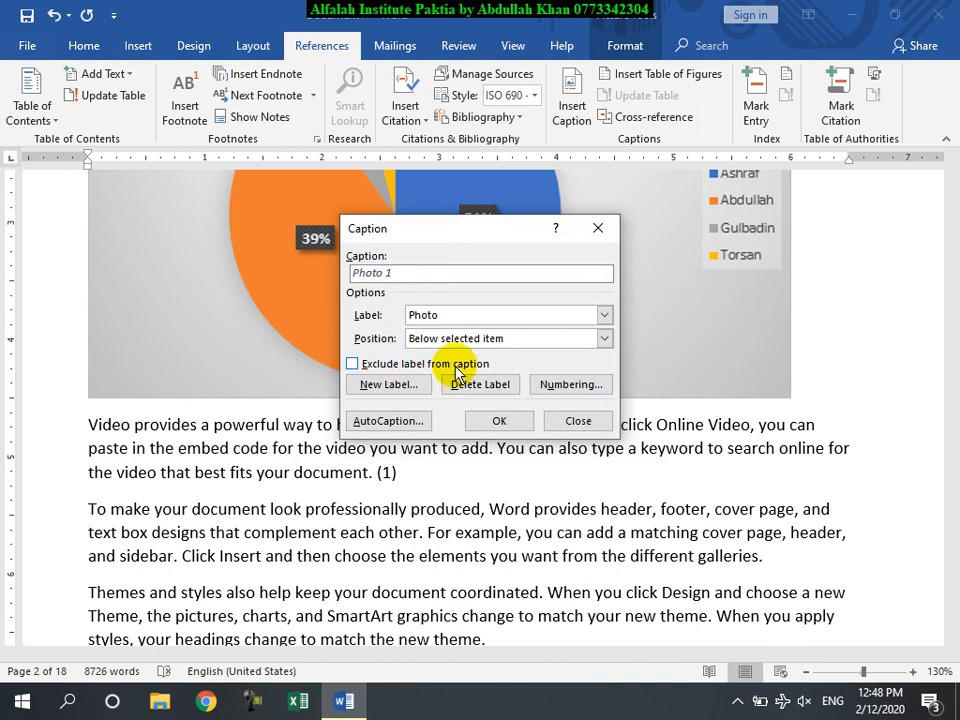
pyautogui.click(353, 364)
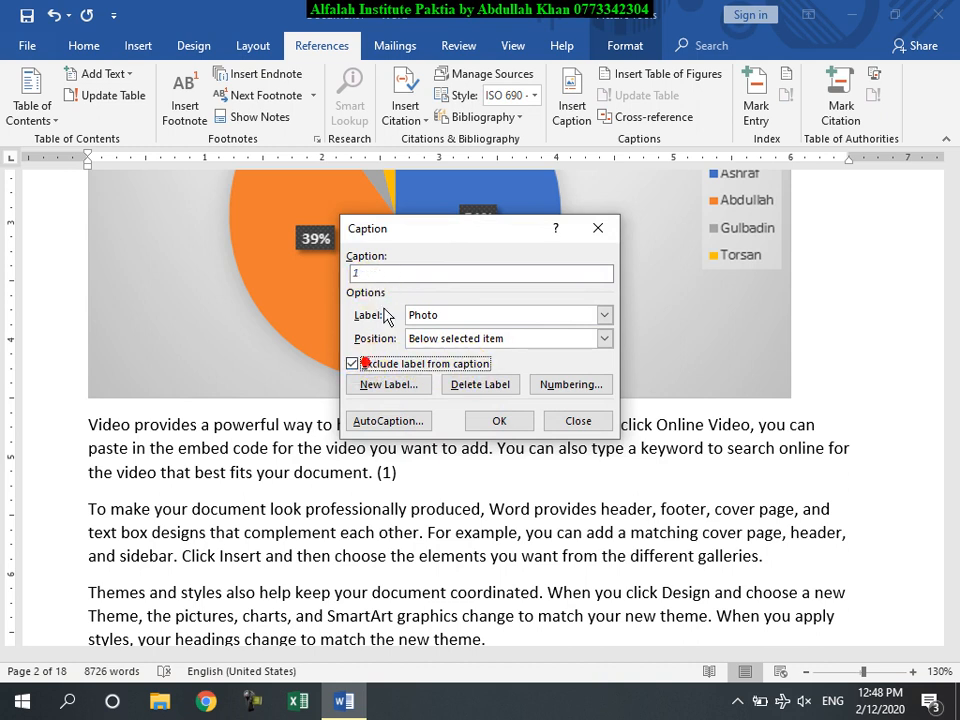
pyautogui.click(368, 364)
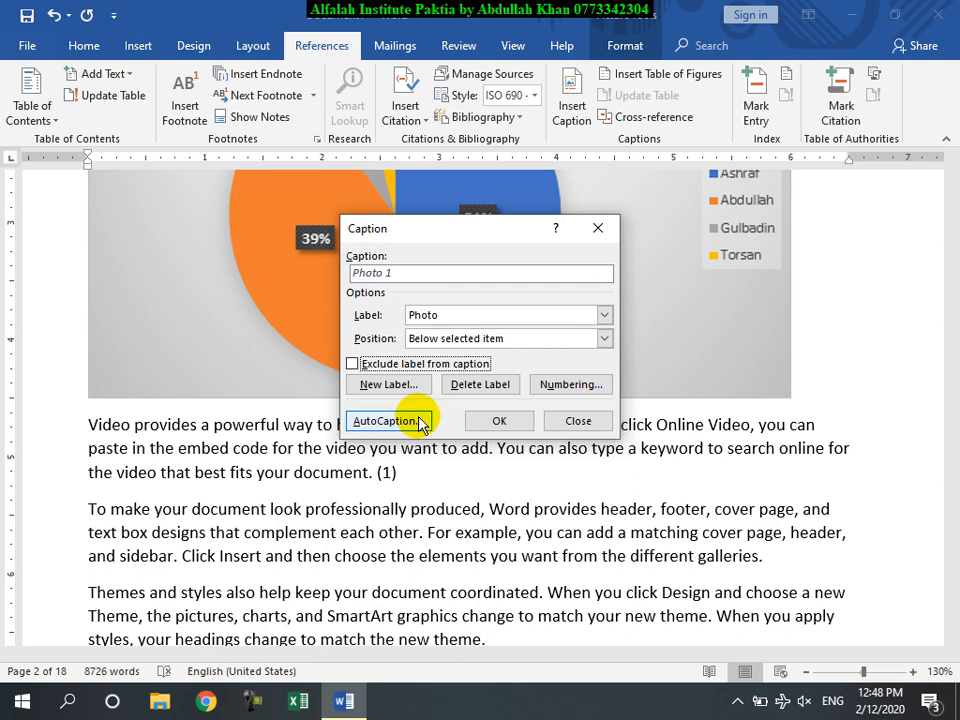
pyautogui.click(500, 423)
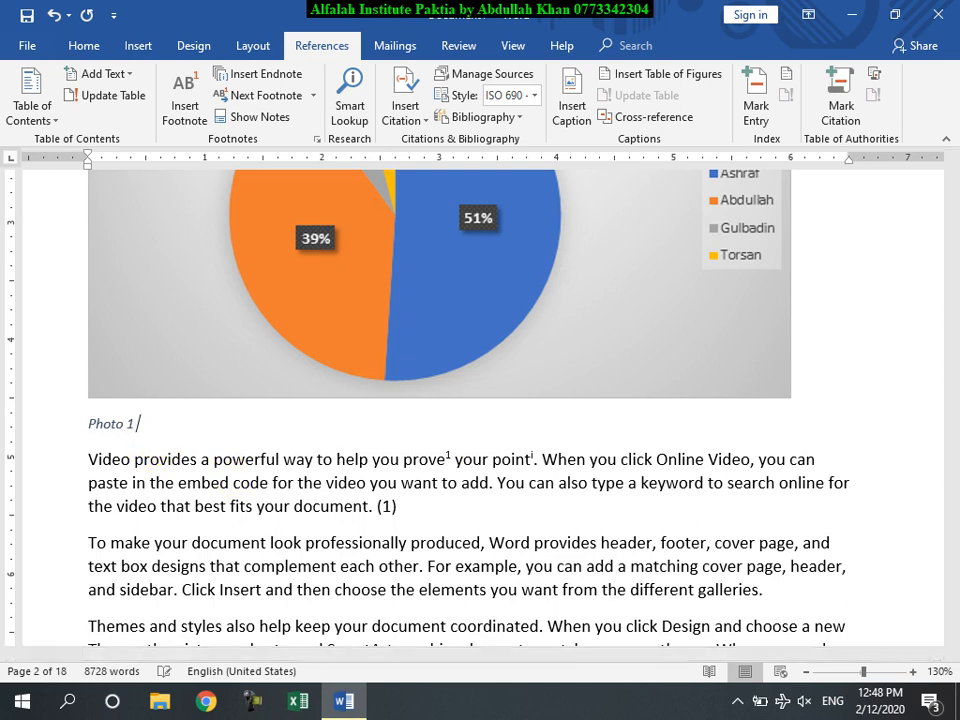
# Add 'Elections 2019 of Afghanistan' after 'Photo 1' in the chart caption
pyautogui.write('Elections 2019 of Afghanistan')
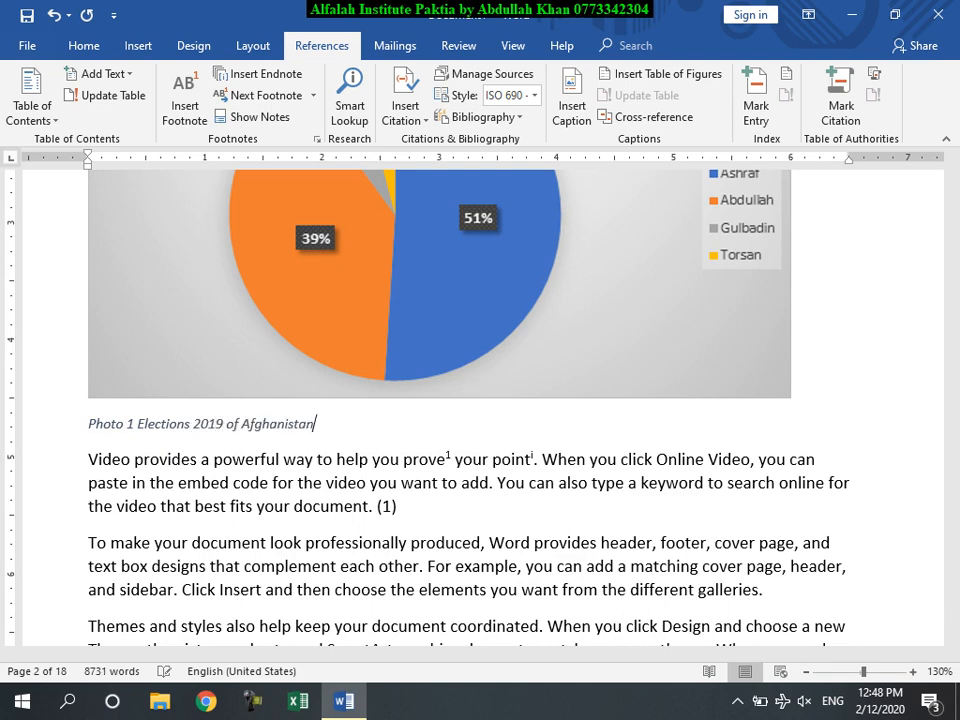
pyautogui.scroll(-10, 107, 446)
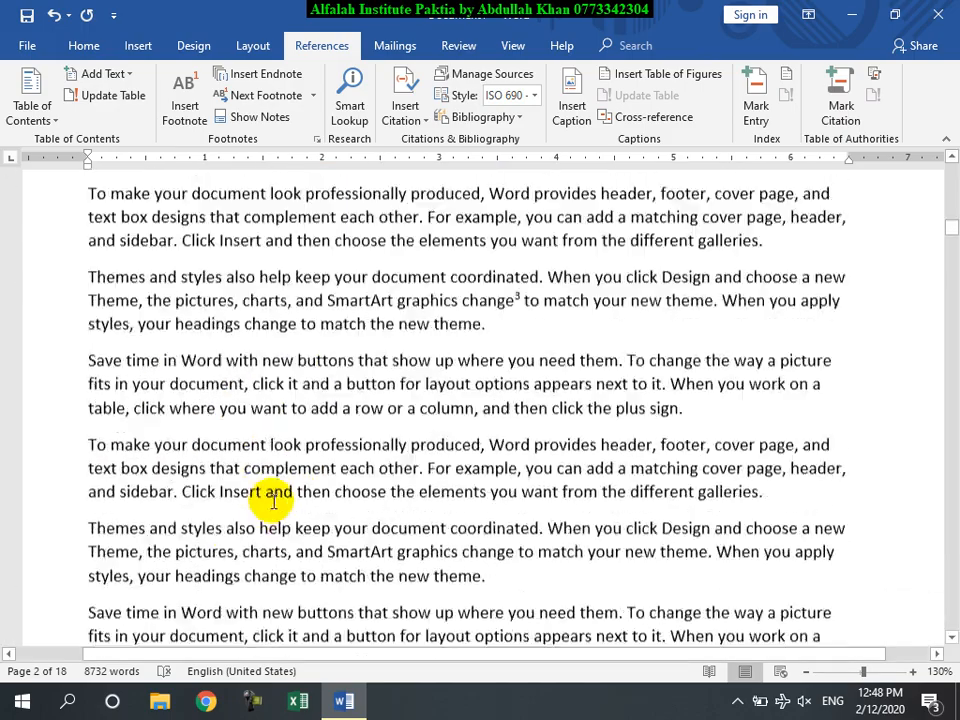
pyautogui.scroll(-15, 308, 476)
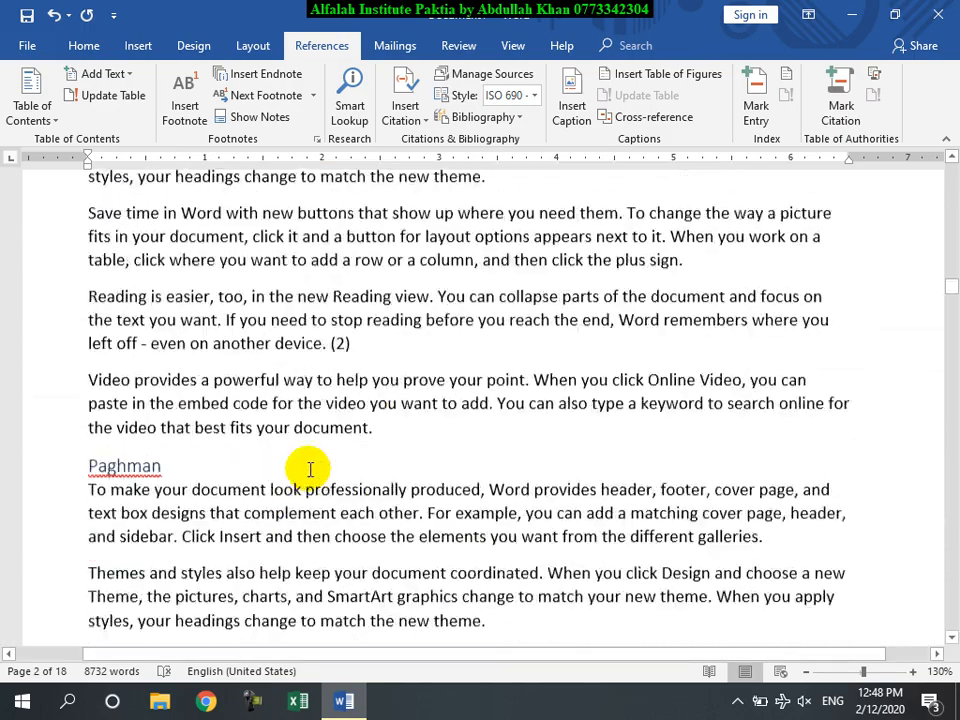
pyautogui.scroll(-5, 391, 388)
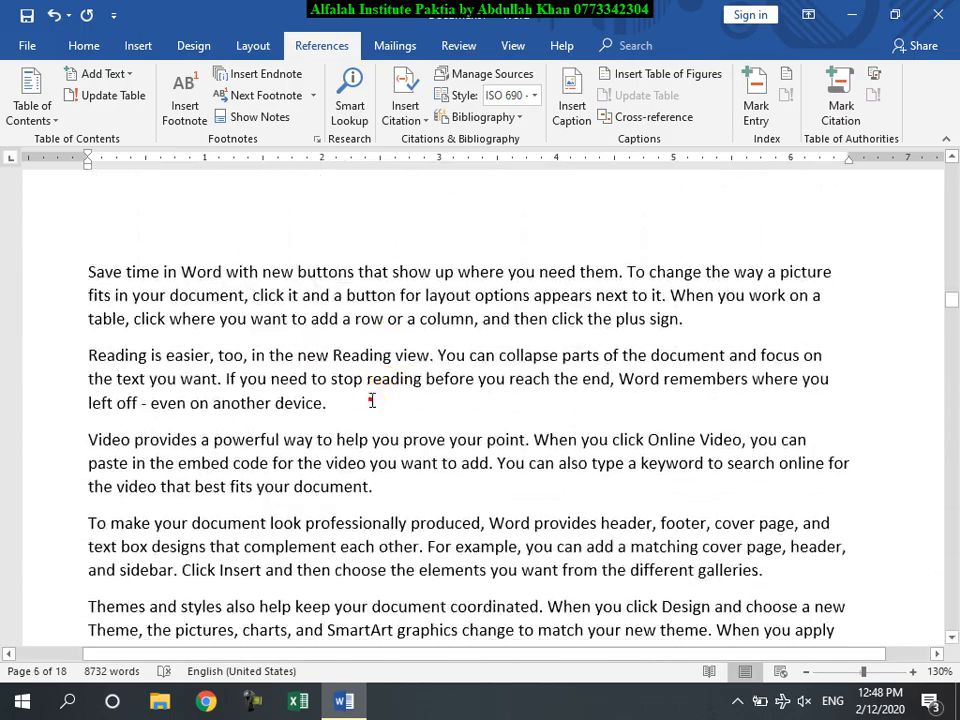
# Insert the Hadaf school logo from Windows HW on a new line after 'device.' on page 6
pyautogui.click(369, 399)
pyautogui.press('Return')
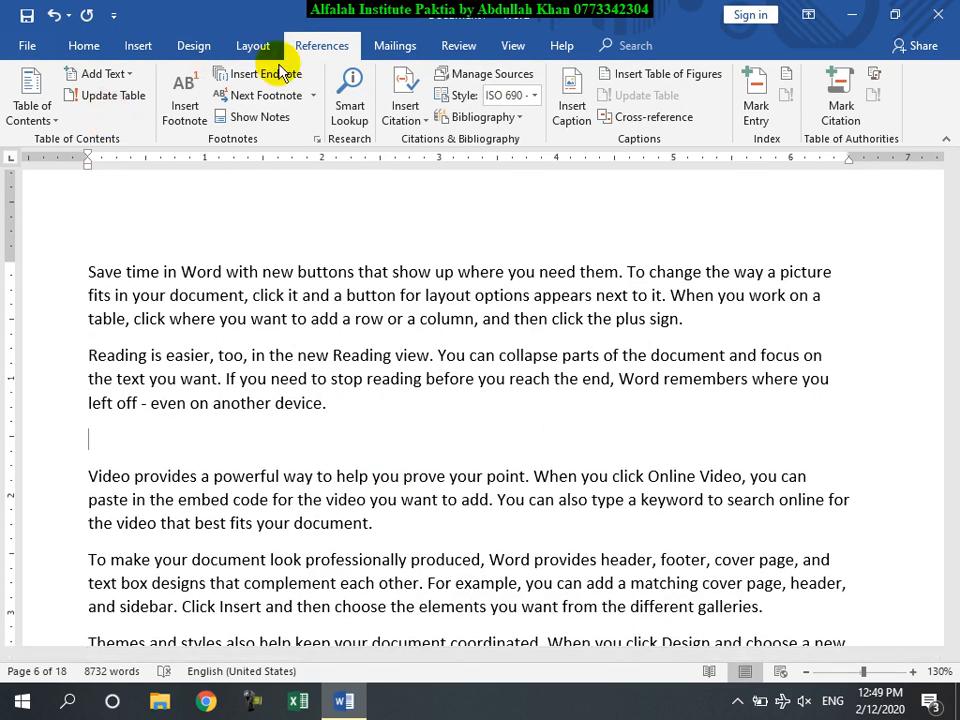
pyautogui.click(138, 46)
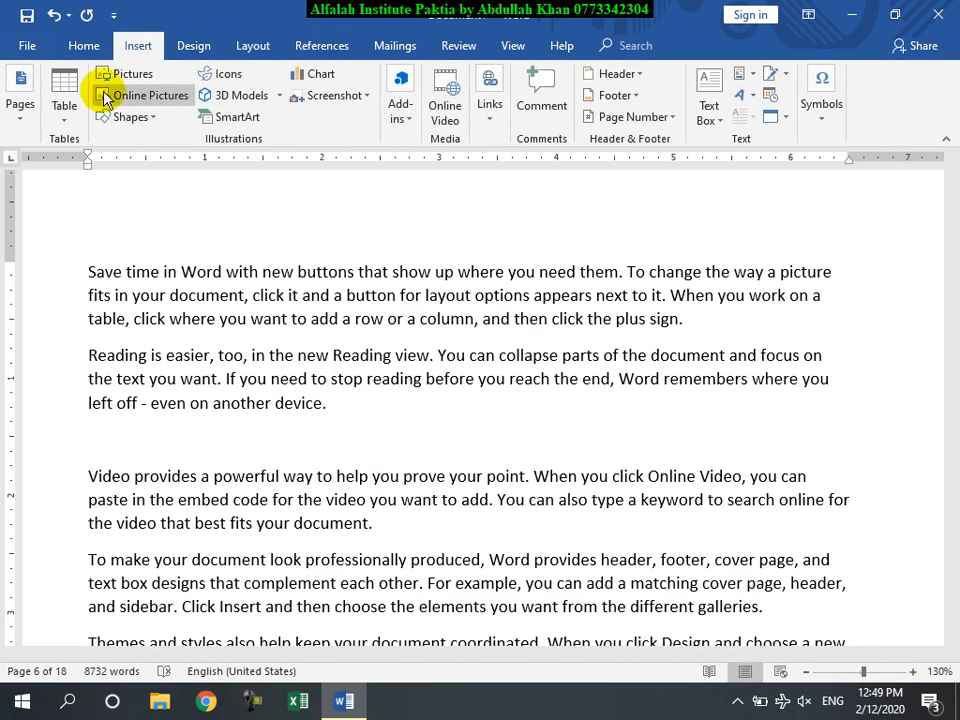
pyautogui.click(134, 74)
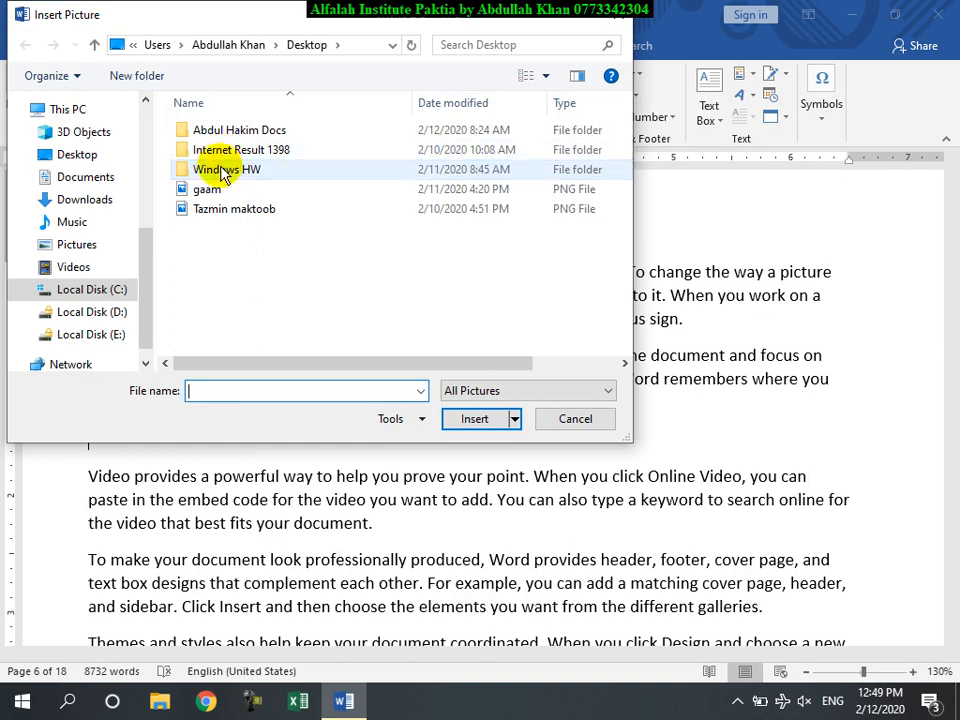
pyautogui.doubleClick(215, 170)
pyautogui.doubleClick(463, 148)
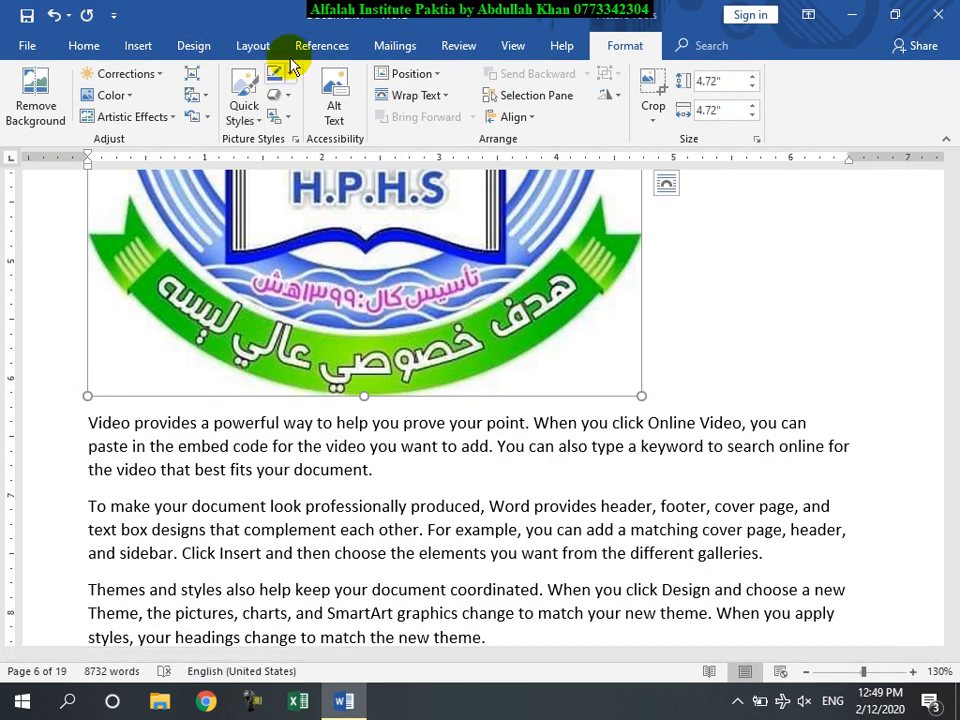
# Caption the logo 'Photo 2 Hadaf School Logo' using Insert Caption
pyautogui.click(320, 47)
pyautogui.click(571, 103)
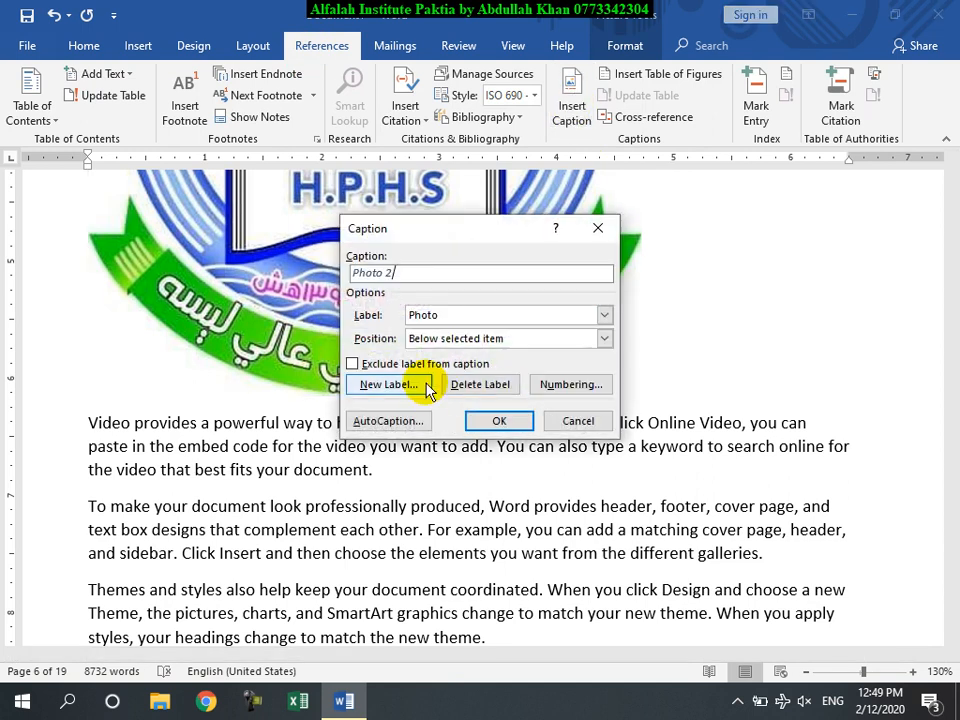
pyautogui.click(500, 421)
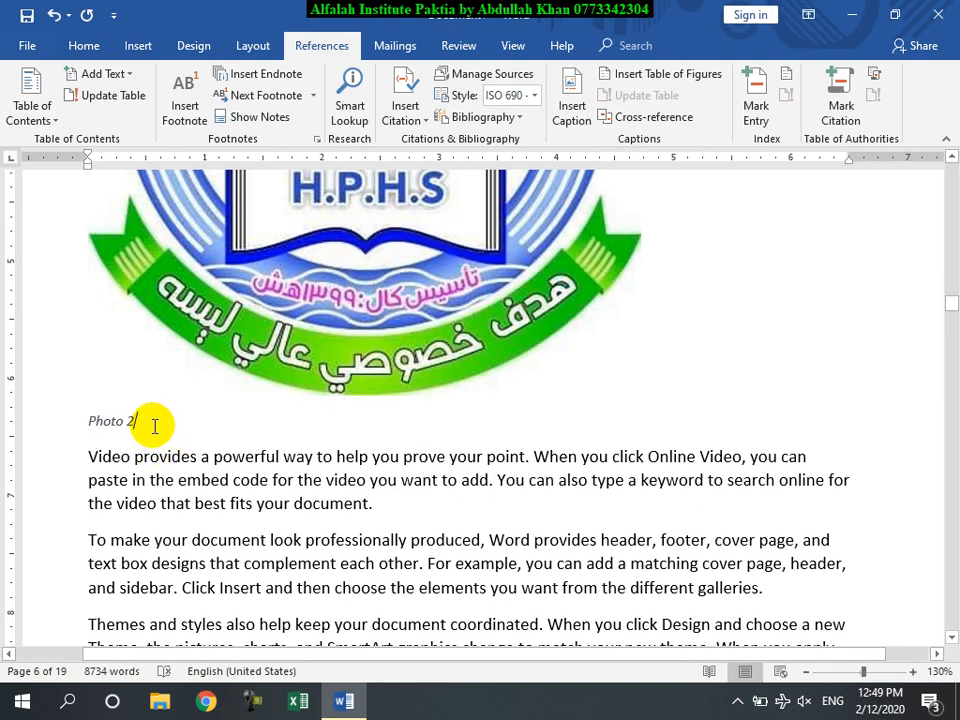
pyautogui.write('Hadaf School Logo')
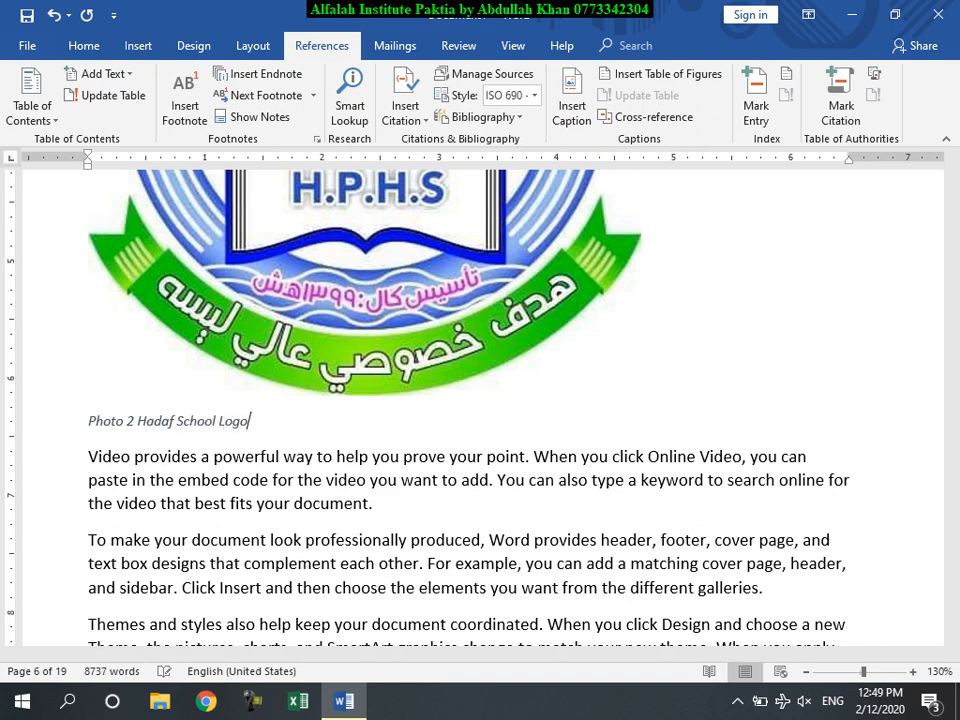
pyautogui.click(361, 338)
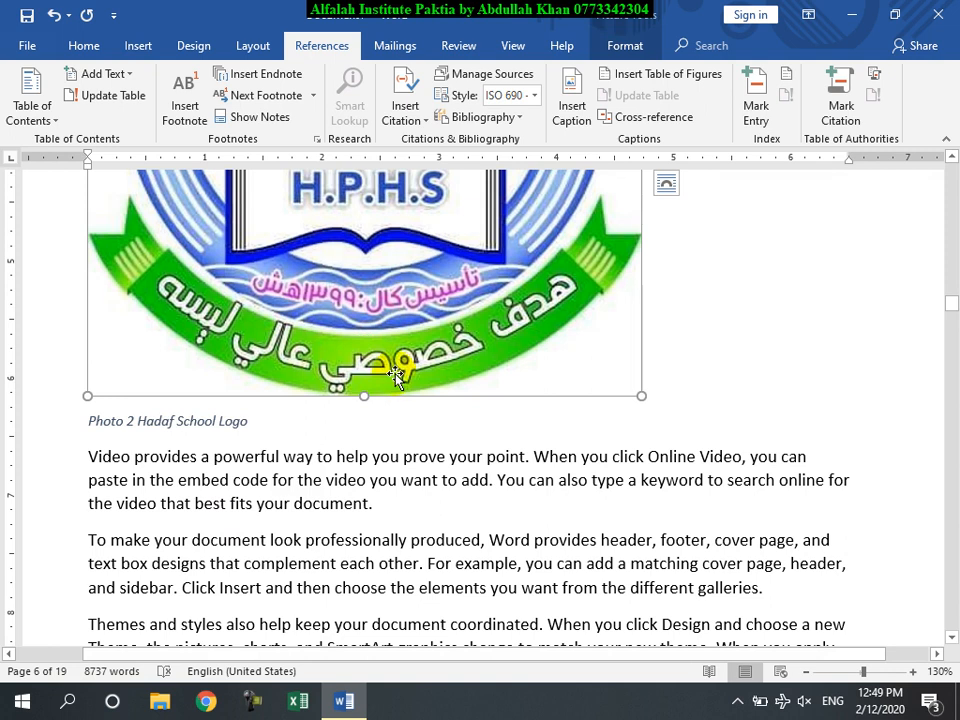
pyautogui.hotkey('ctrl', 'End')
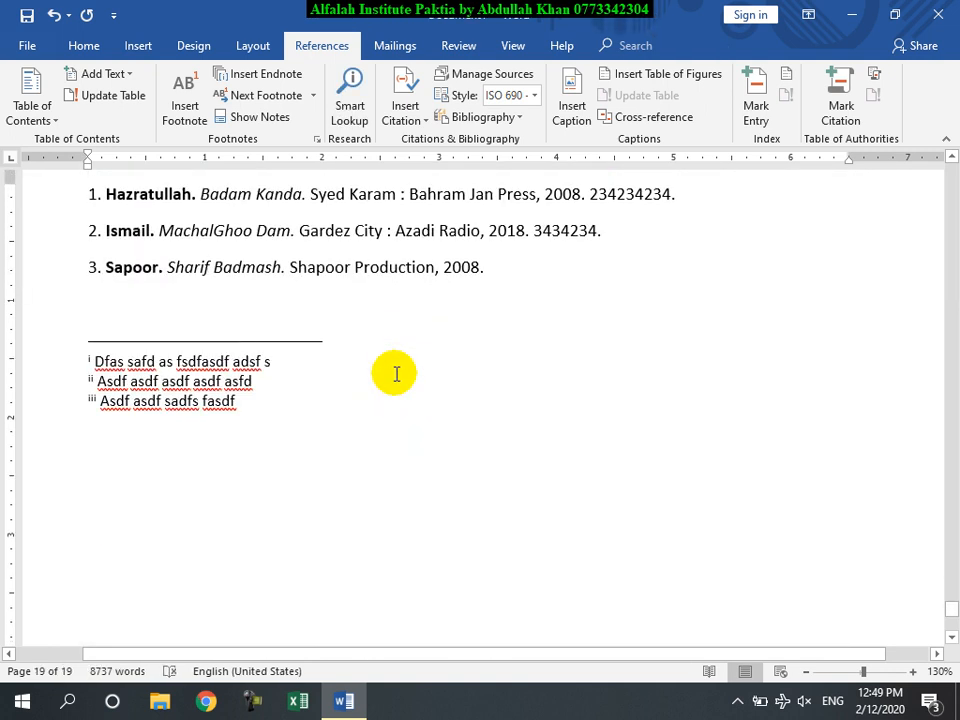
# Add a Distinctive-format table of figures on a new final page and follow its Photo 1 entry
pyautogui.hotkey('ctrl', 'Return')
pyautogui.scroll(-2, 161, 560)
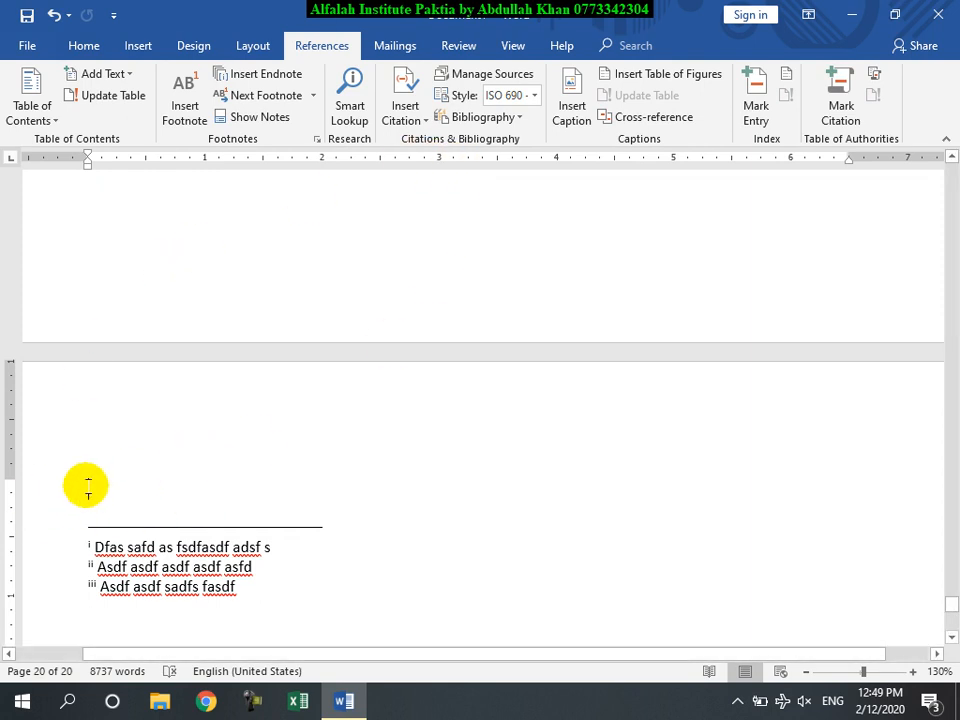
pyautogui.click(688, 86)
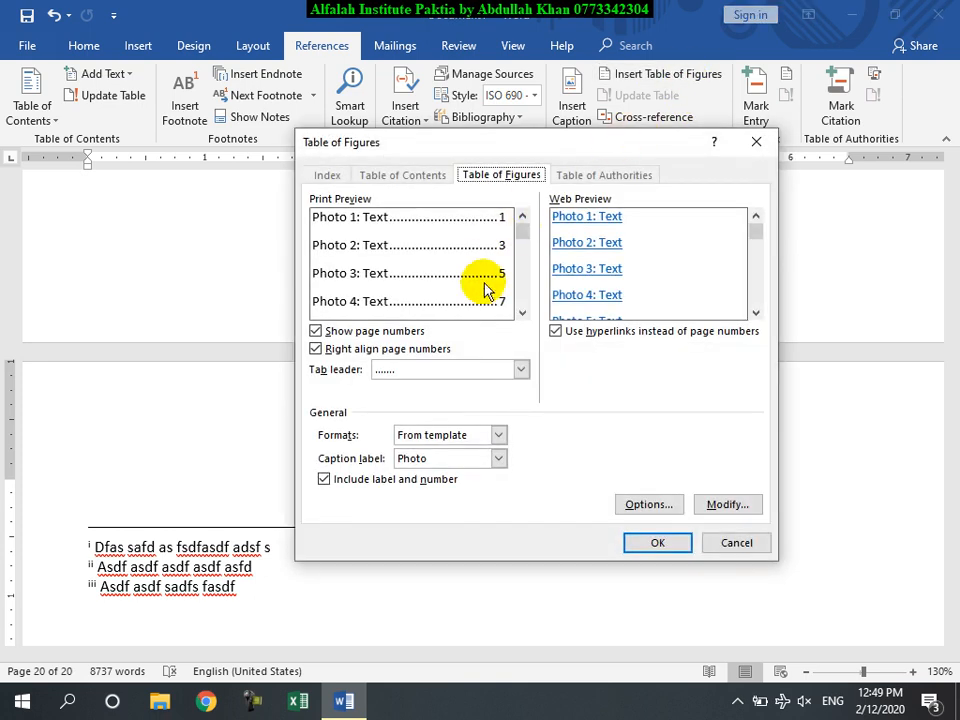
pyautogui.click(497, 437)
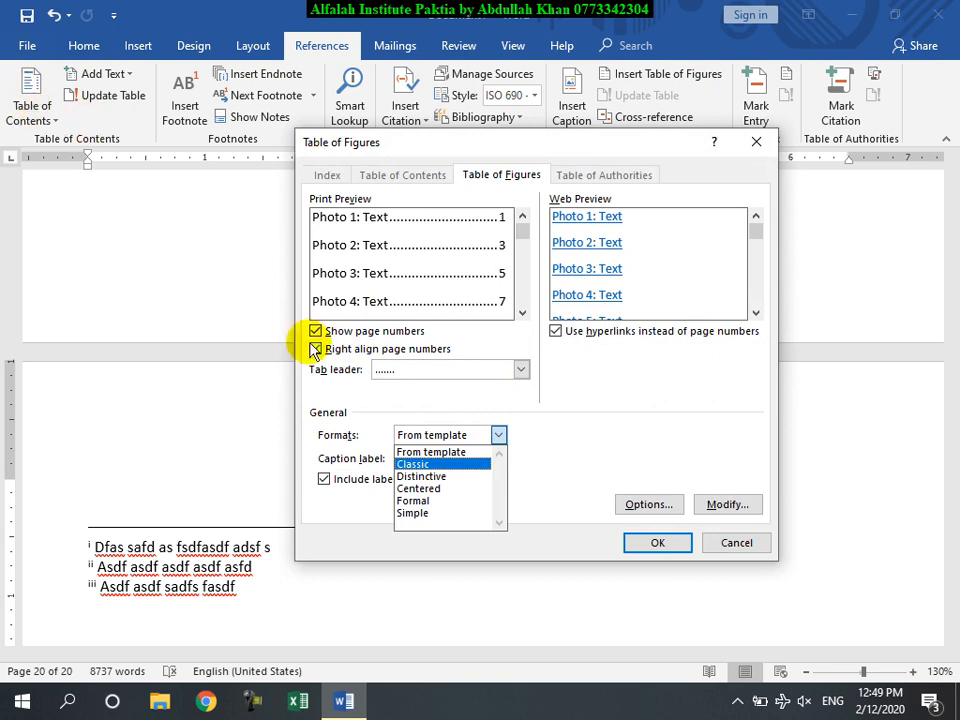
pyautogui.click(437, 477)
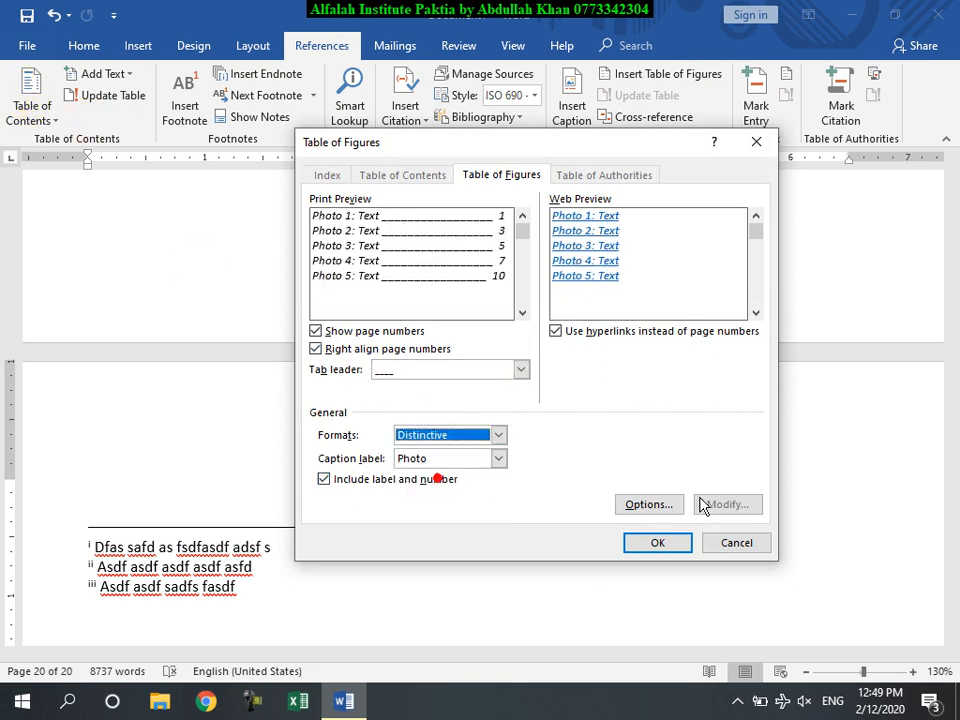
pyautogui.click(660, 542)
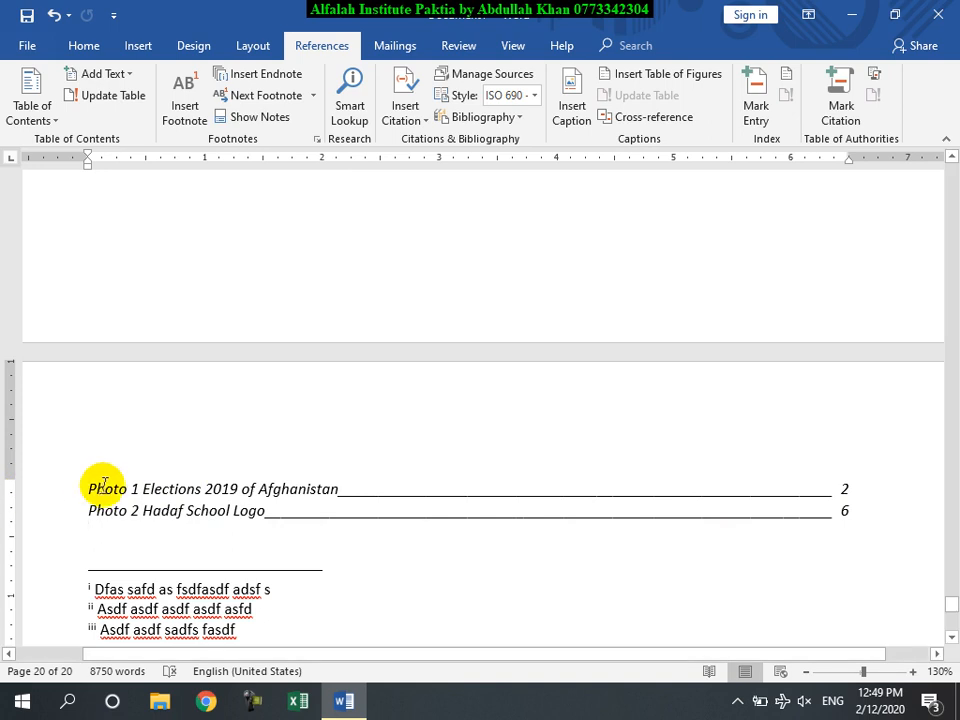
pyautogui.keyDown('ctrl'); pyautogui.click(155, 495); pyautogui.keyUp('ctrl')
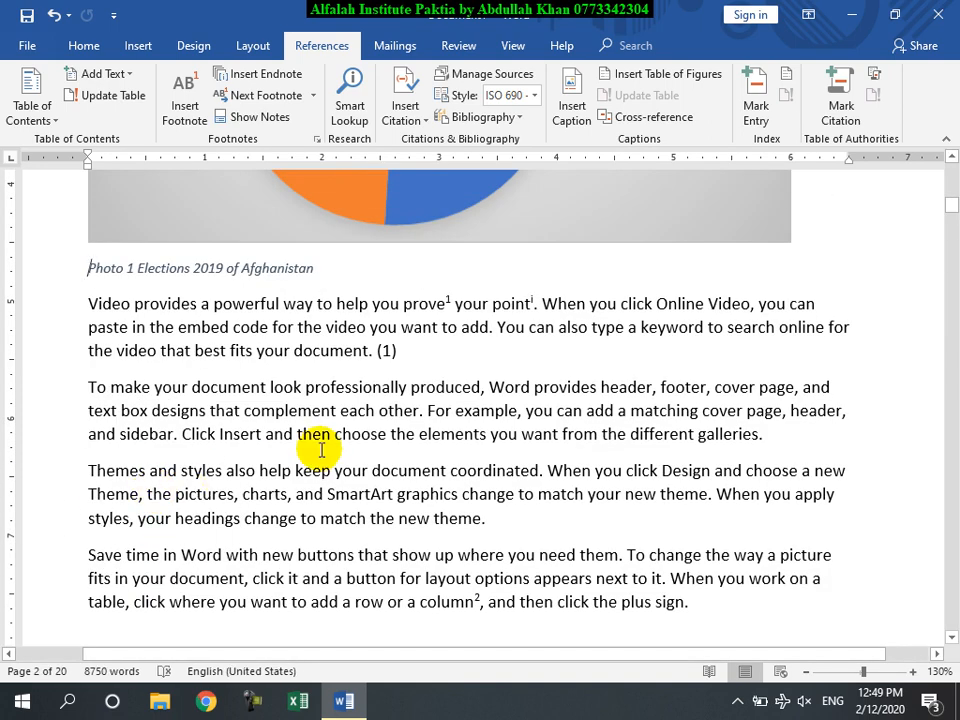
# Return to the last-page table of figures and cancel the Update Table dialog without changes
pyautogui.hotkey('ctrl', 'End')
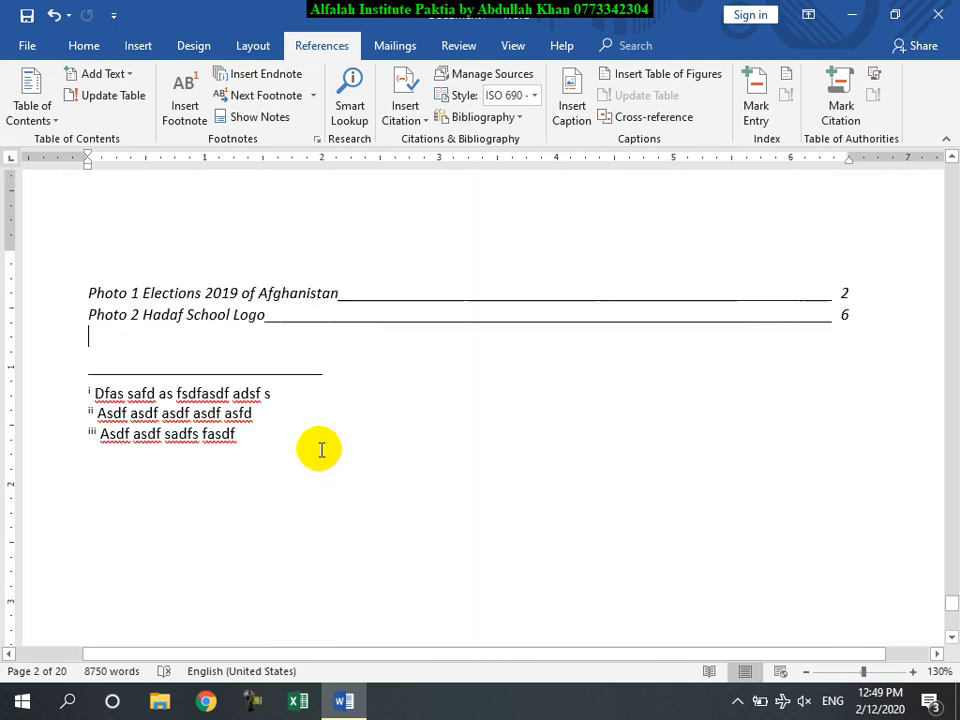
pyautogui.click(190, 260)
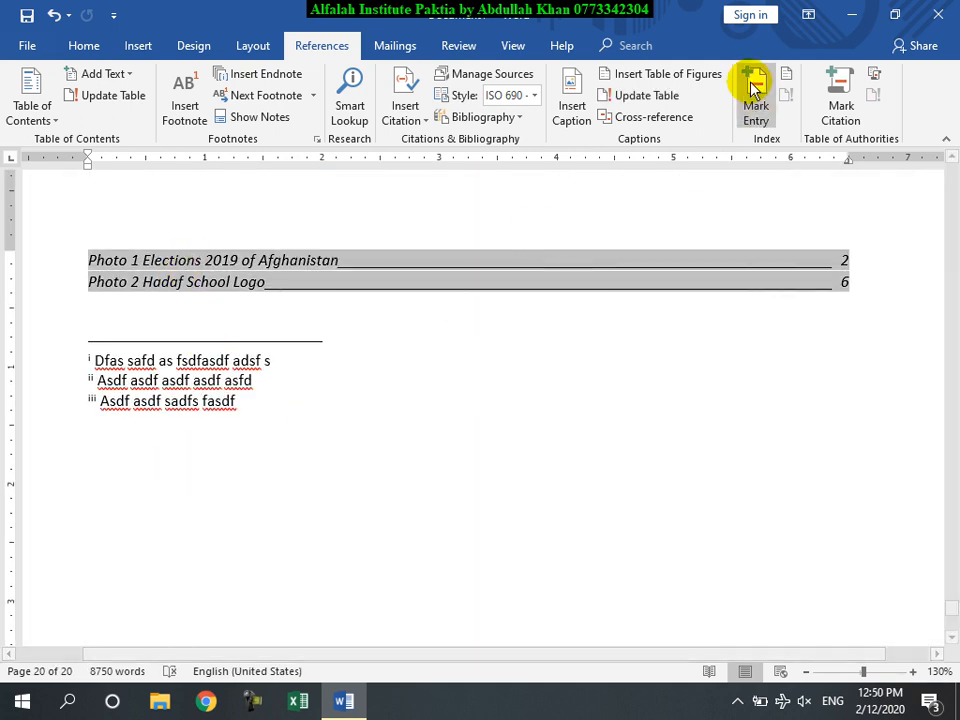
pyautogui.click(656, 95)
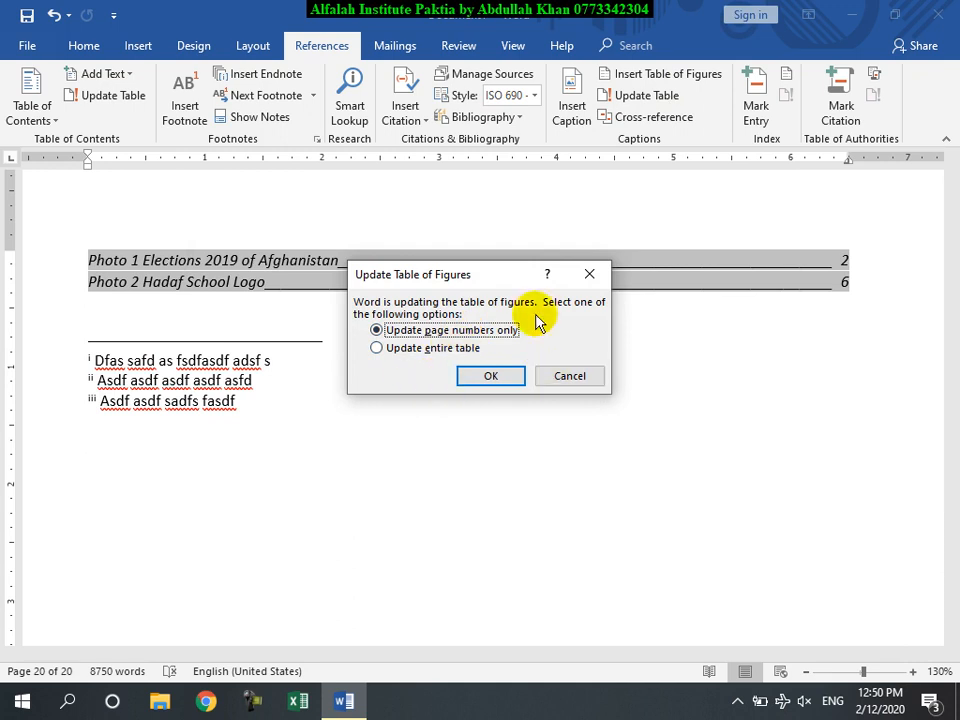
pyautogui.click(565, 377)
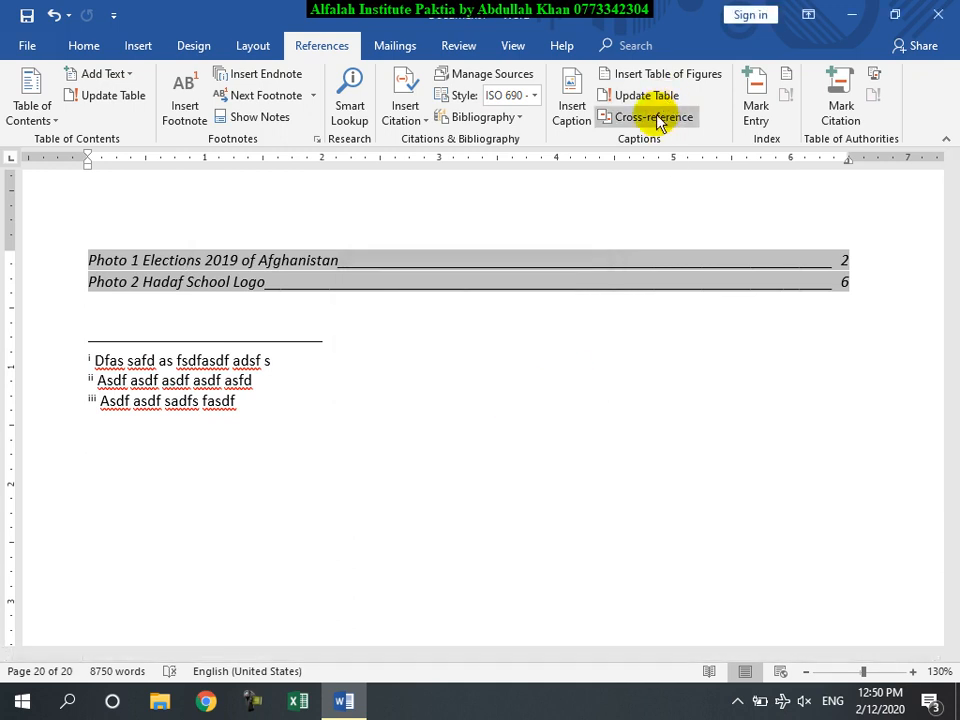
pyautogui.click(138, 46)
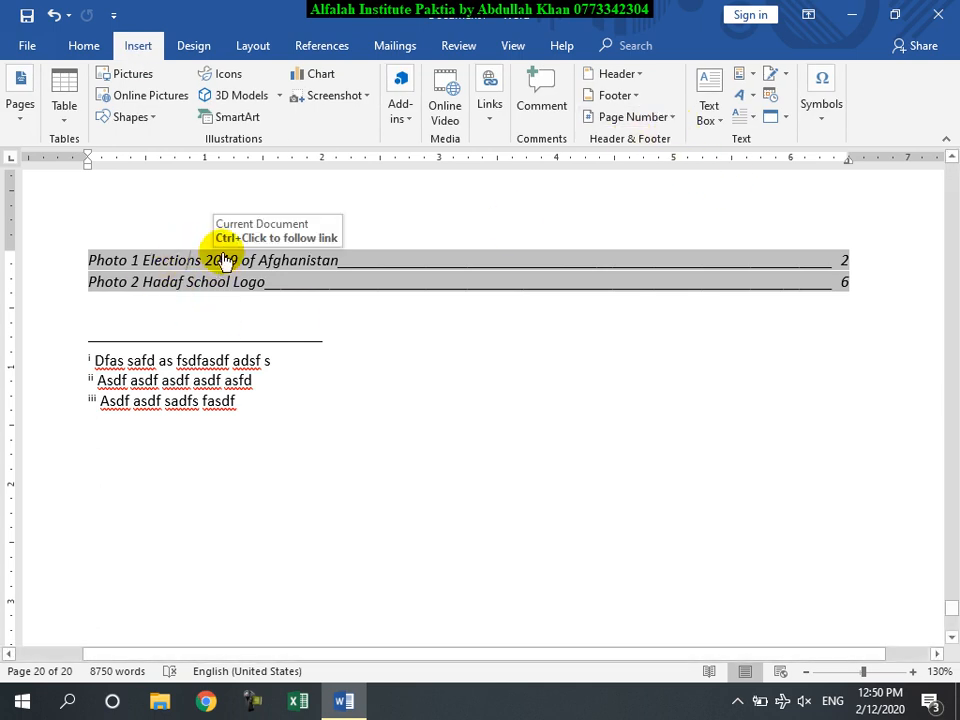
# Look over the Links, References and Mailings options, then close Word without saving
pyautogui.click(490, 115)
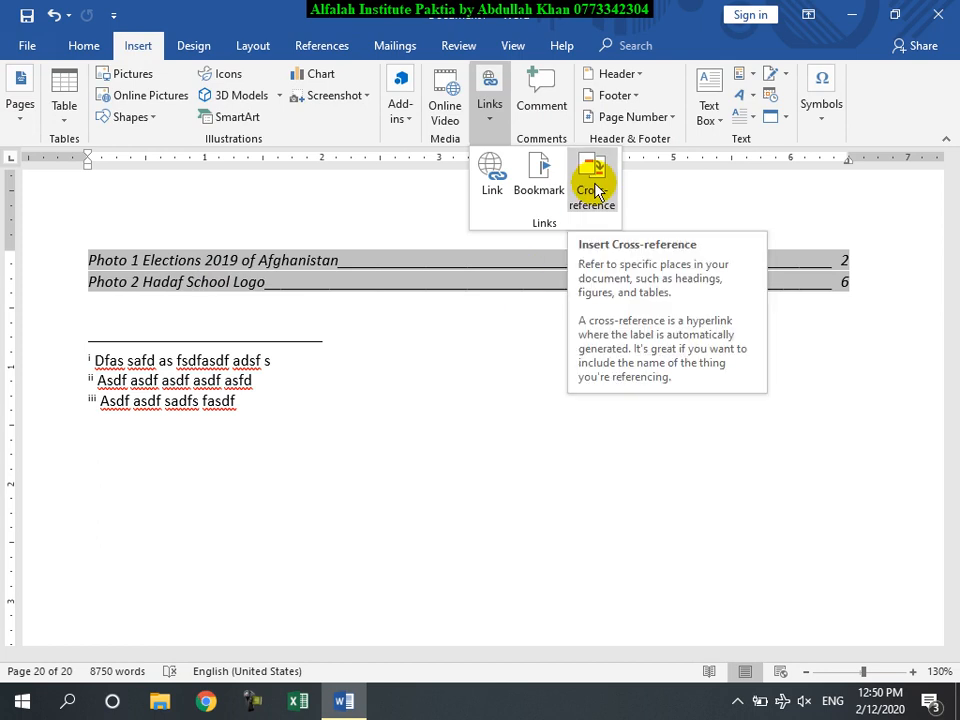
pyautogui.click(310, 48)
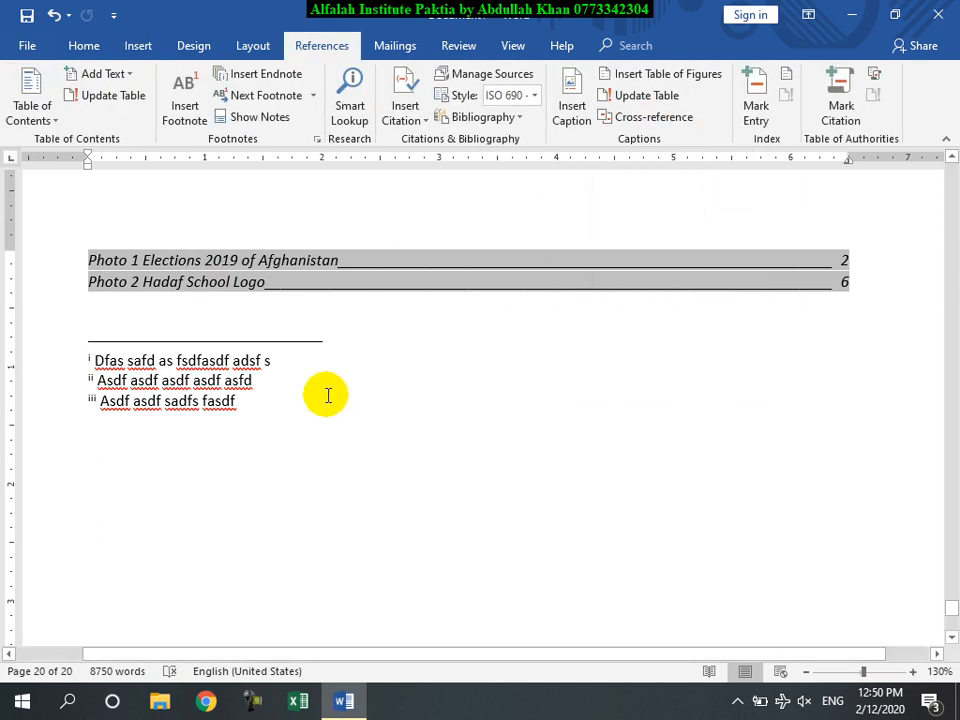
pyautogui.click(408, 49)
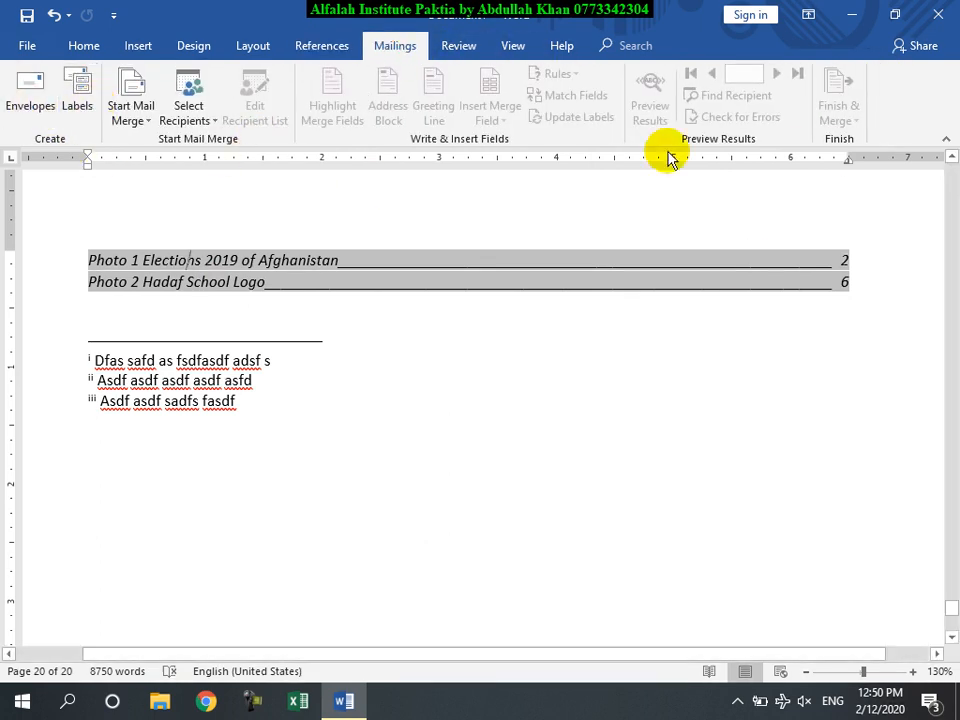
pyautogui.click(943, 10)
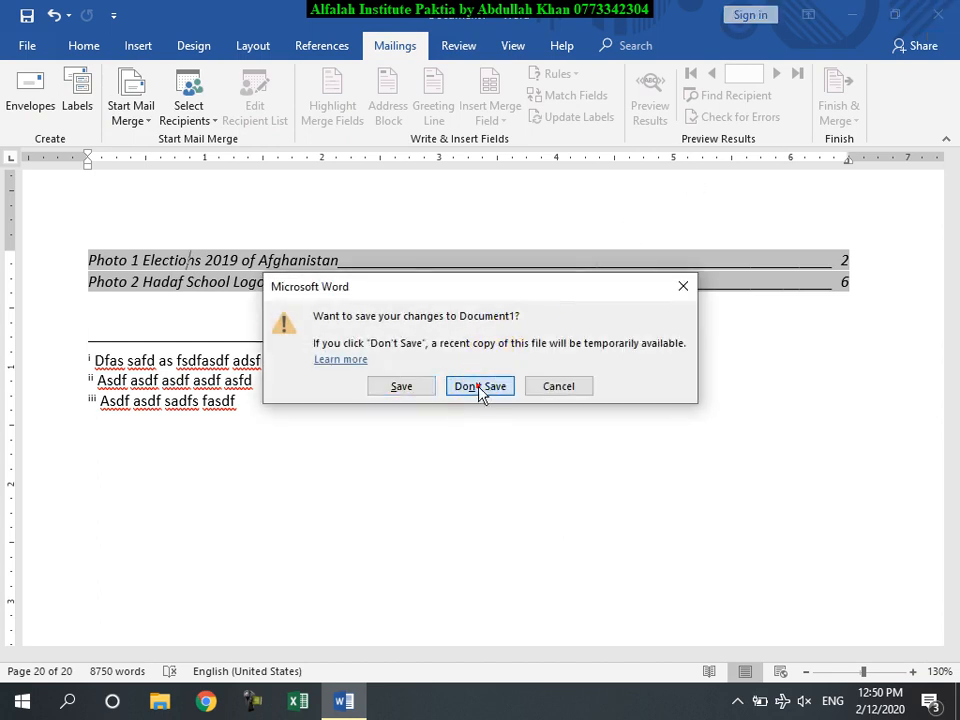